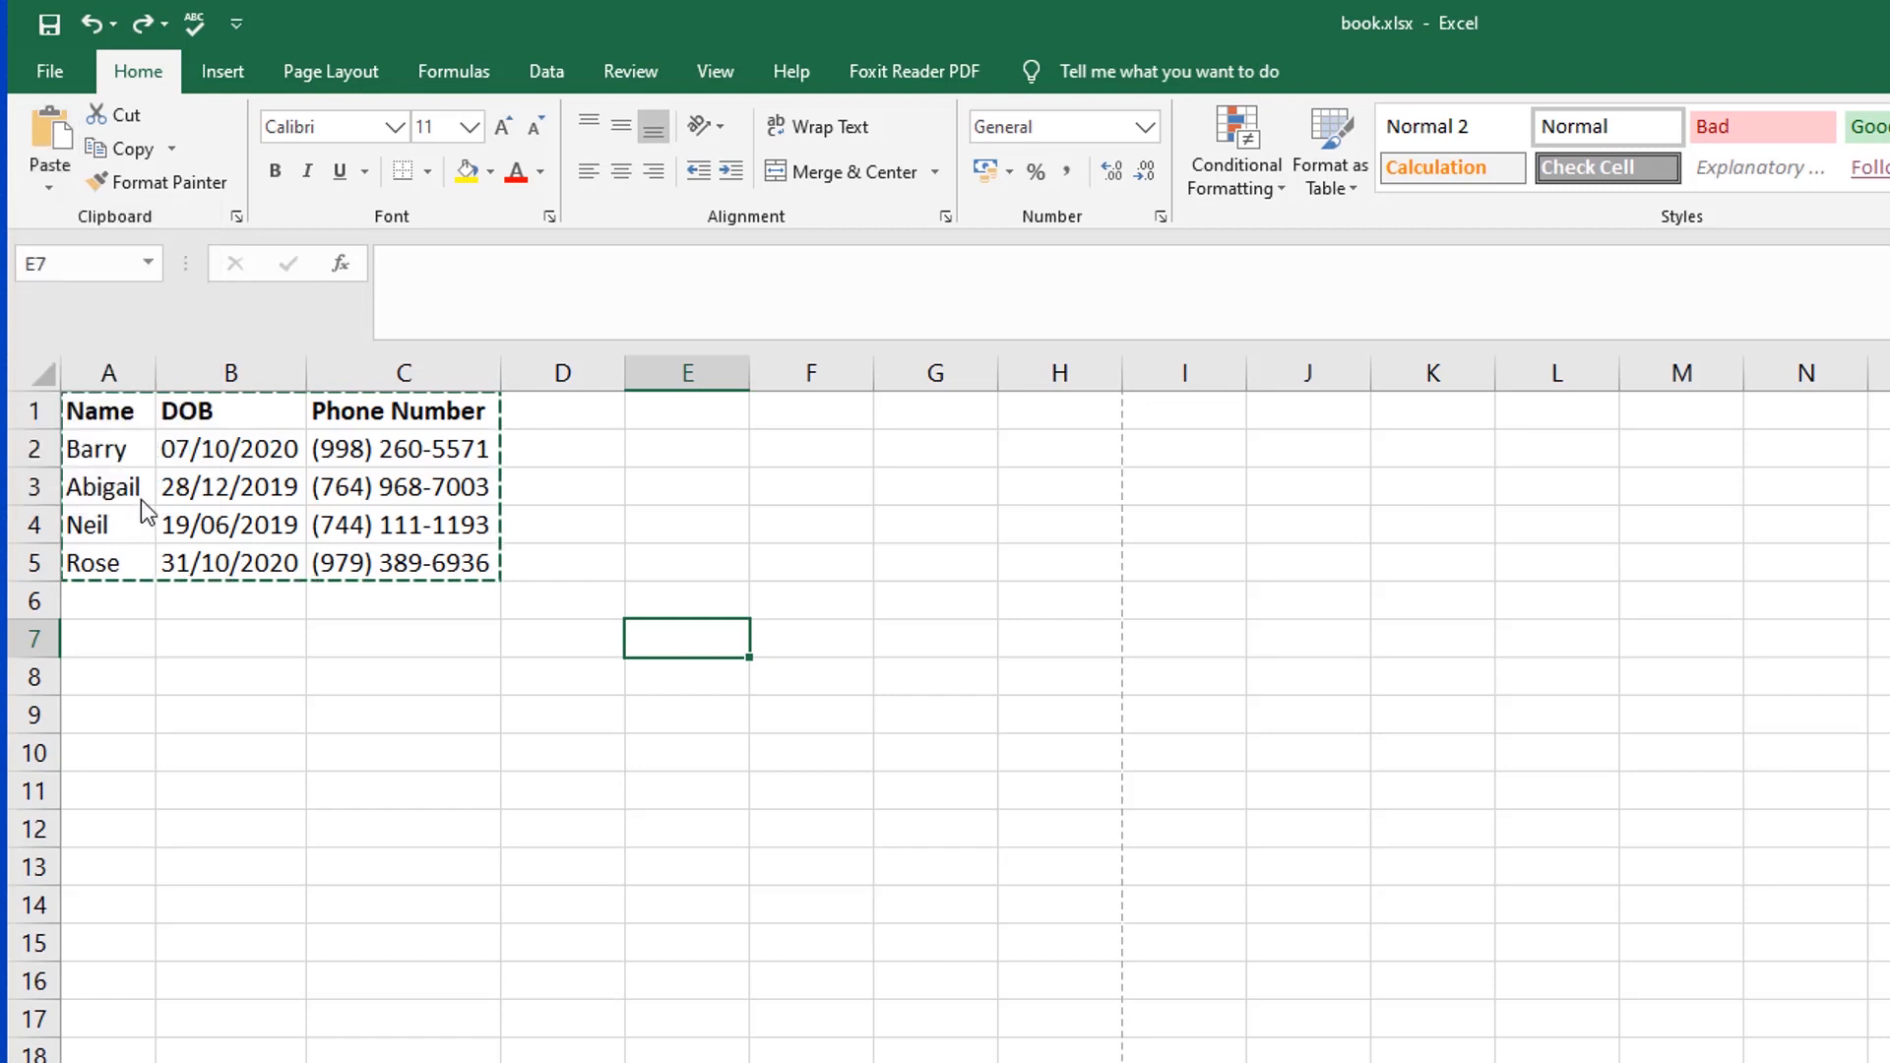
Step: Paste the copied table A1:C5 transposed, starting at cell E7
drag(1578, 313, 869, 521)
click(892, 891)
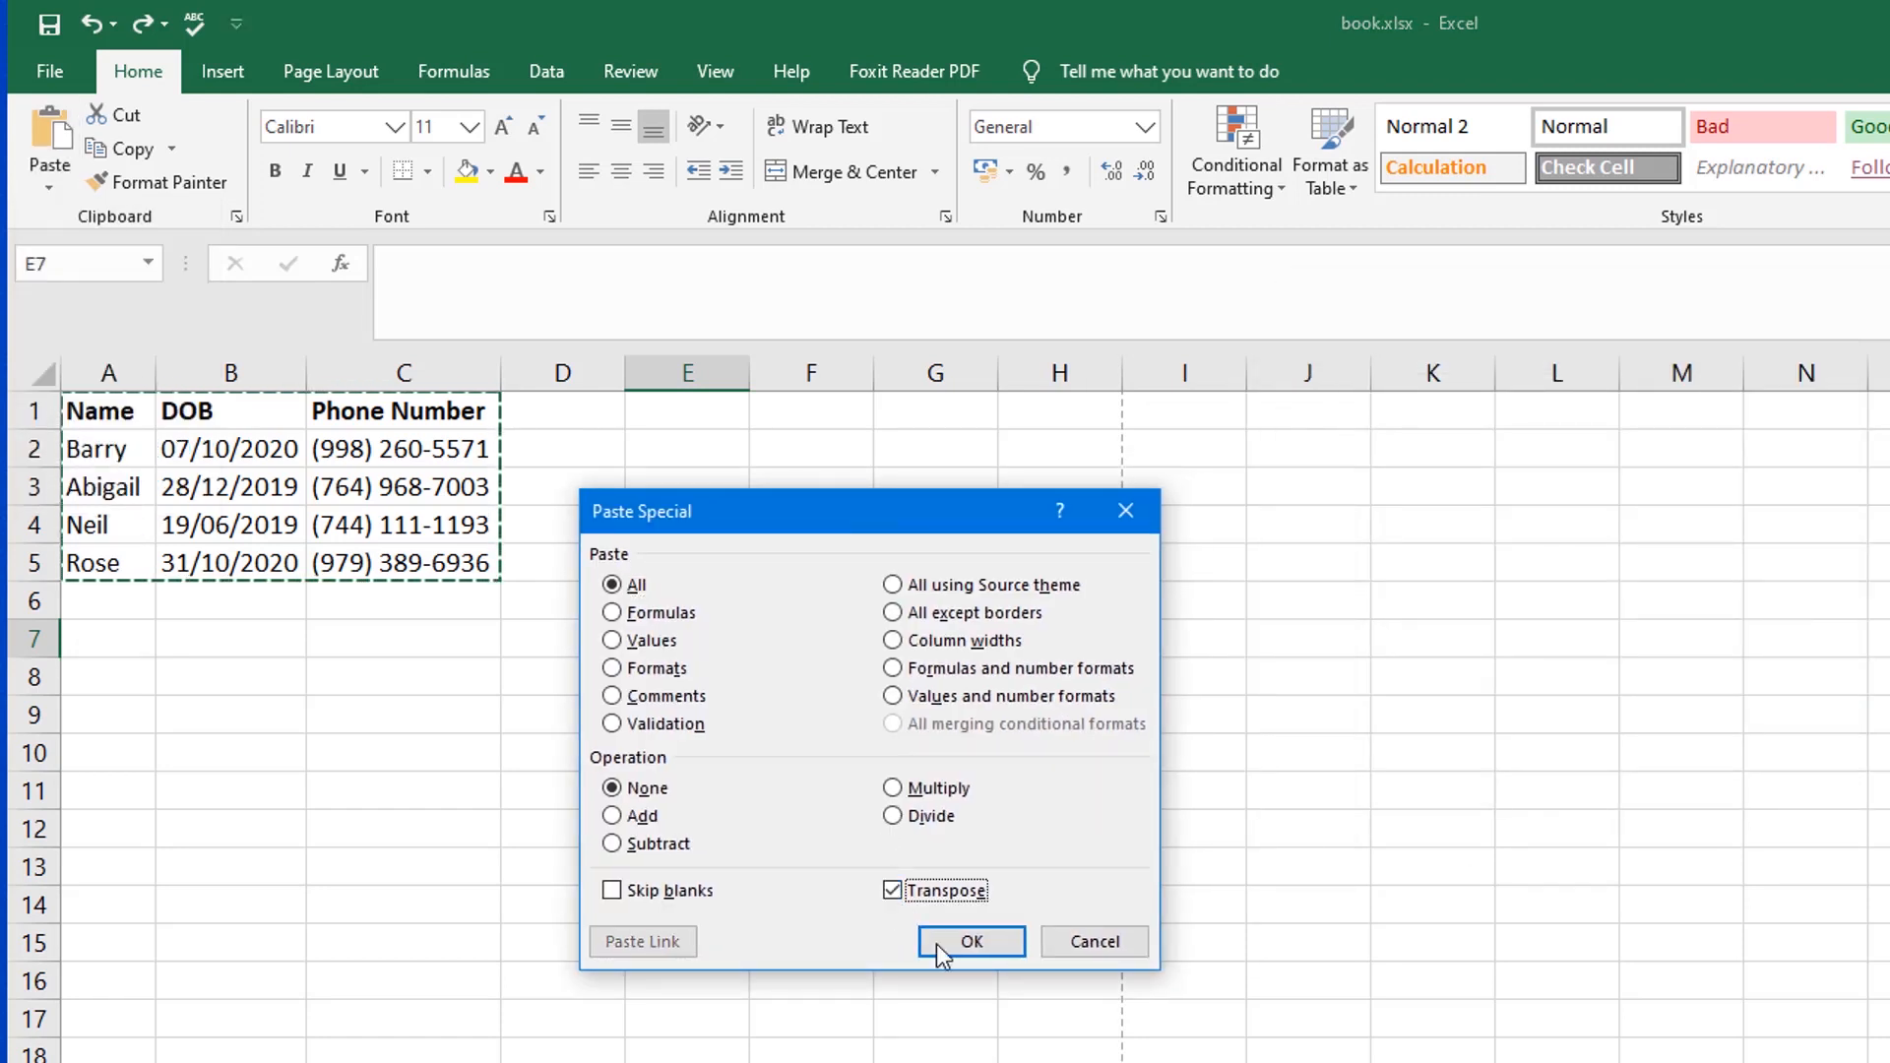
click(986, 953)
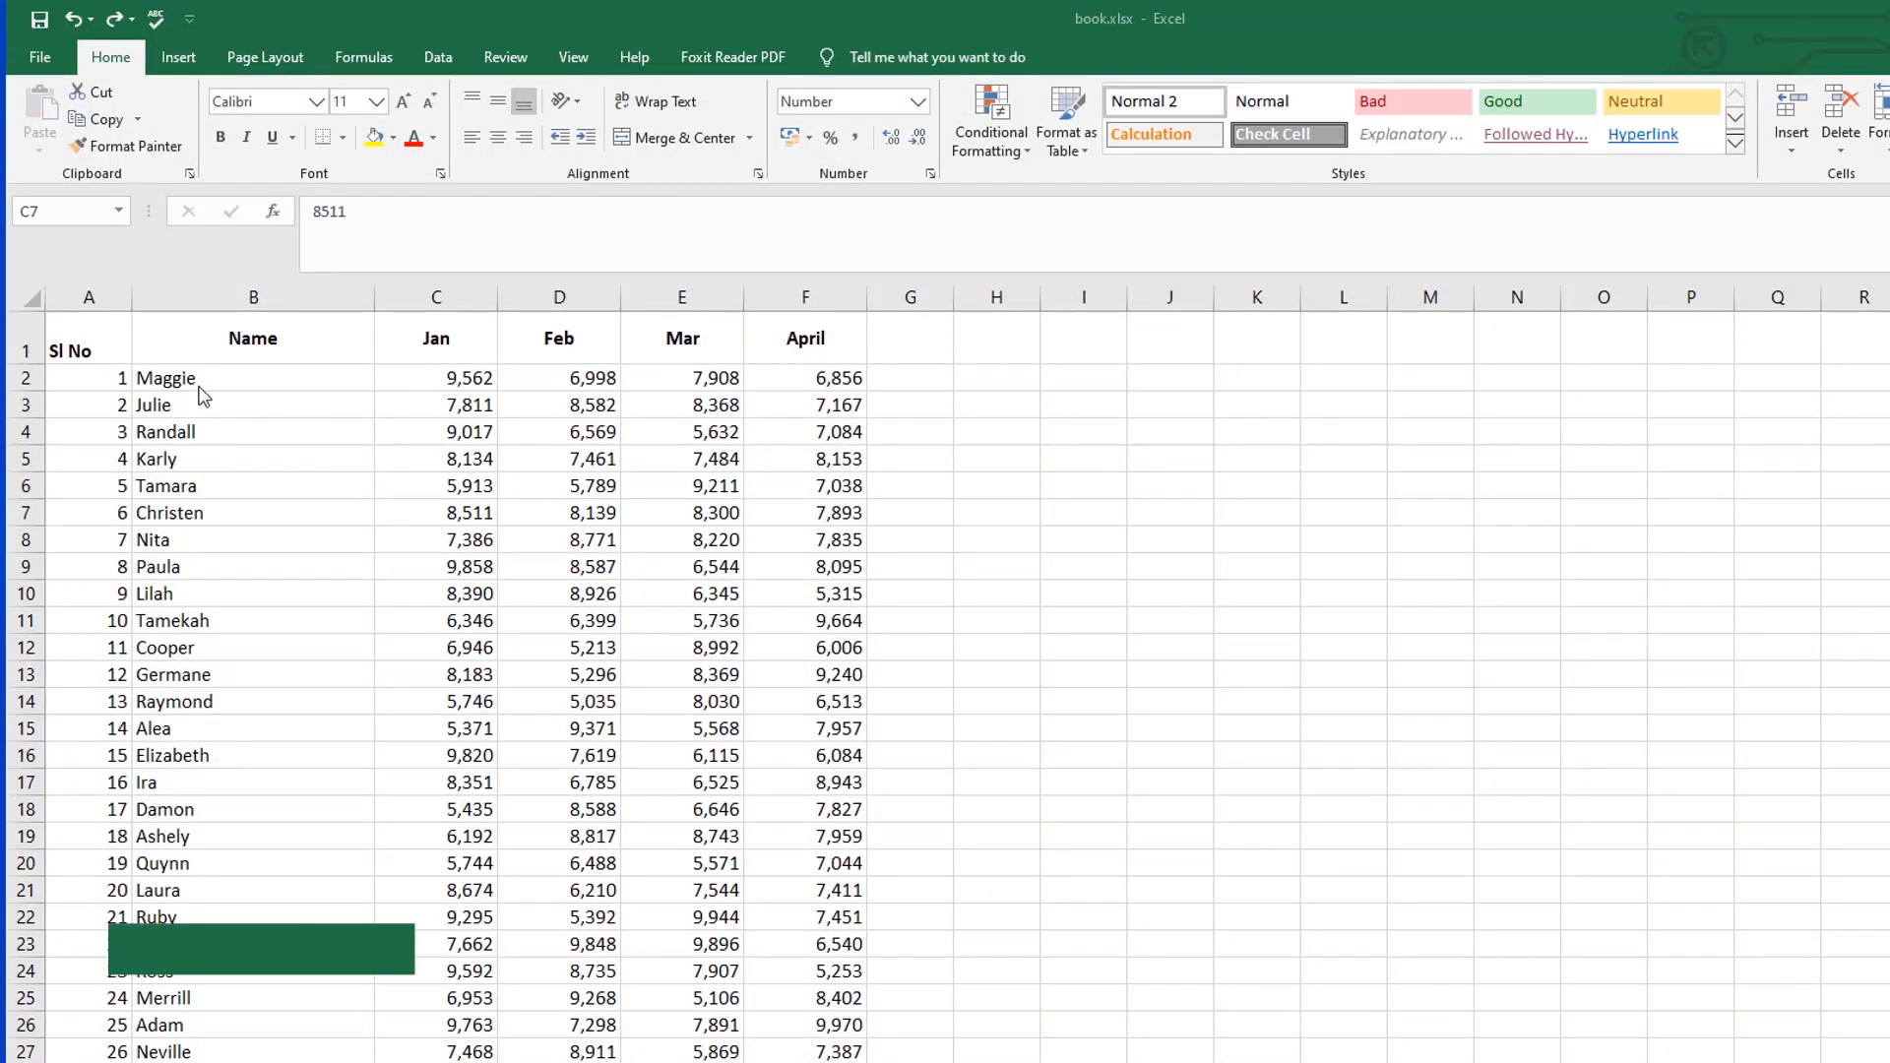
click(408, 378)
click(584, 343)
click(687, 345)
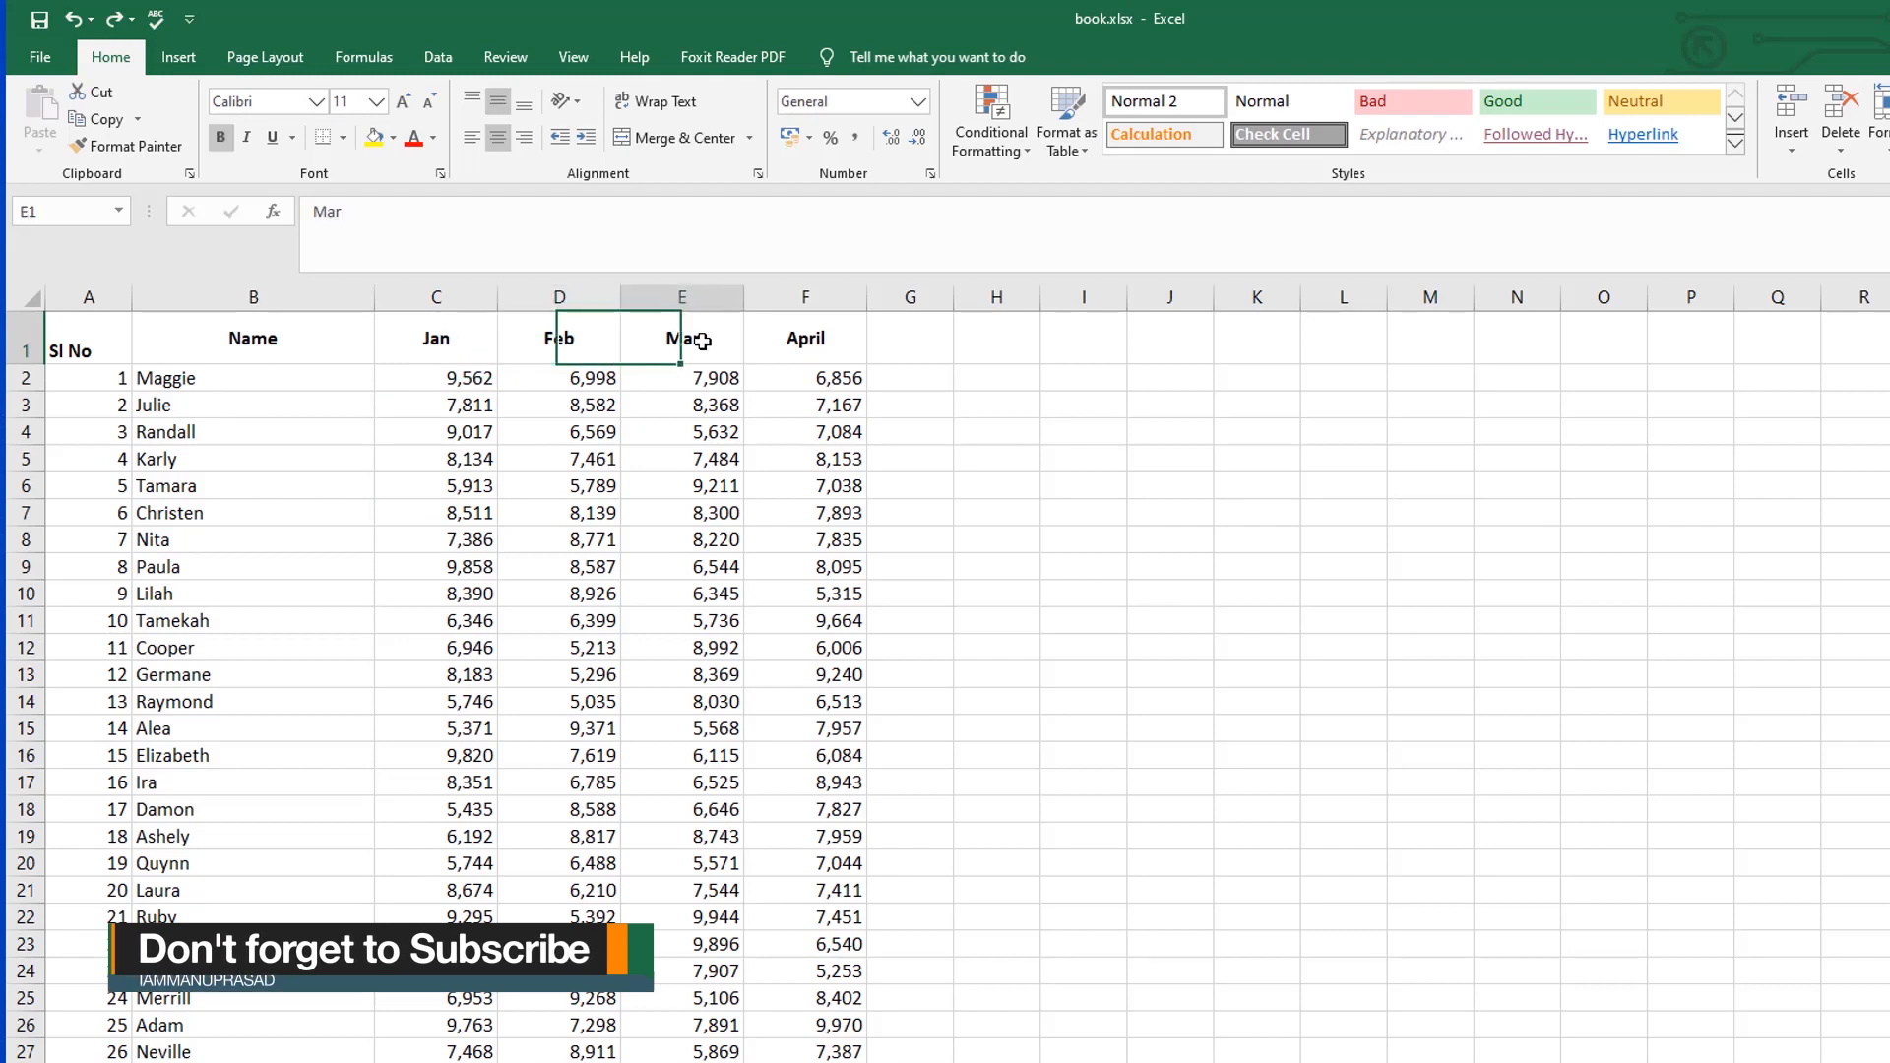
click(795, 340)
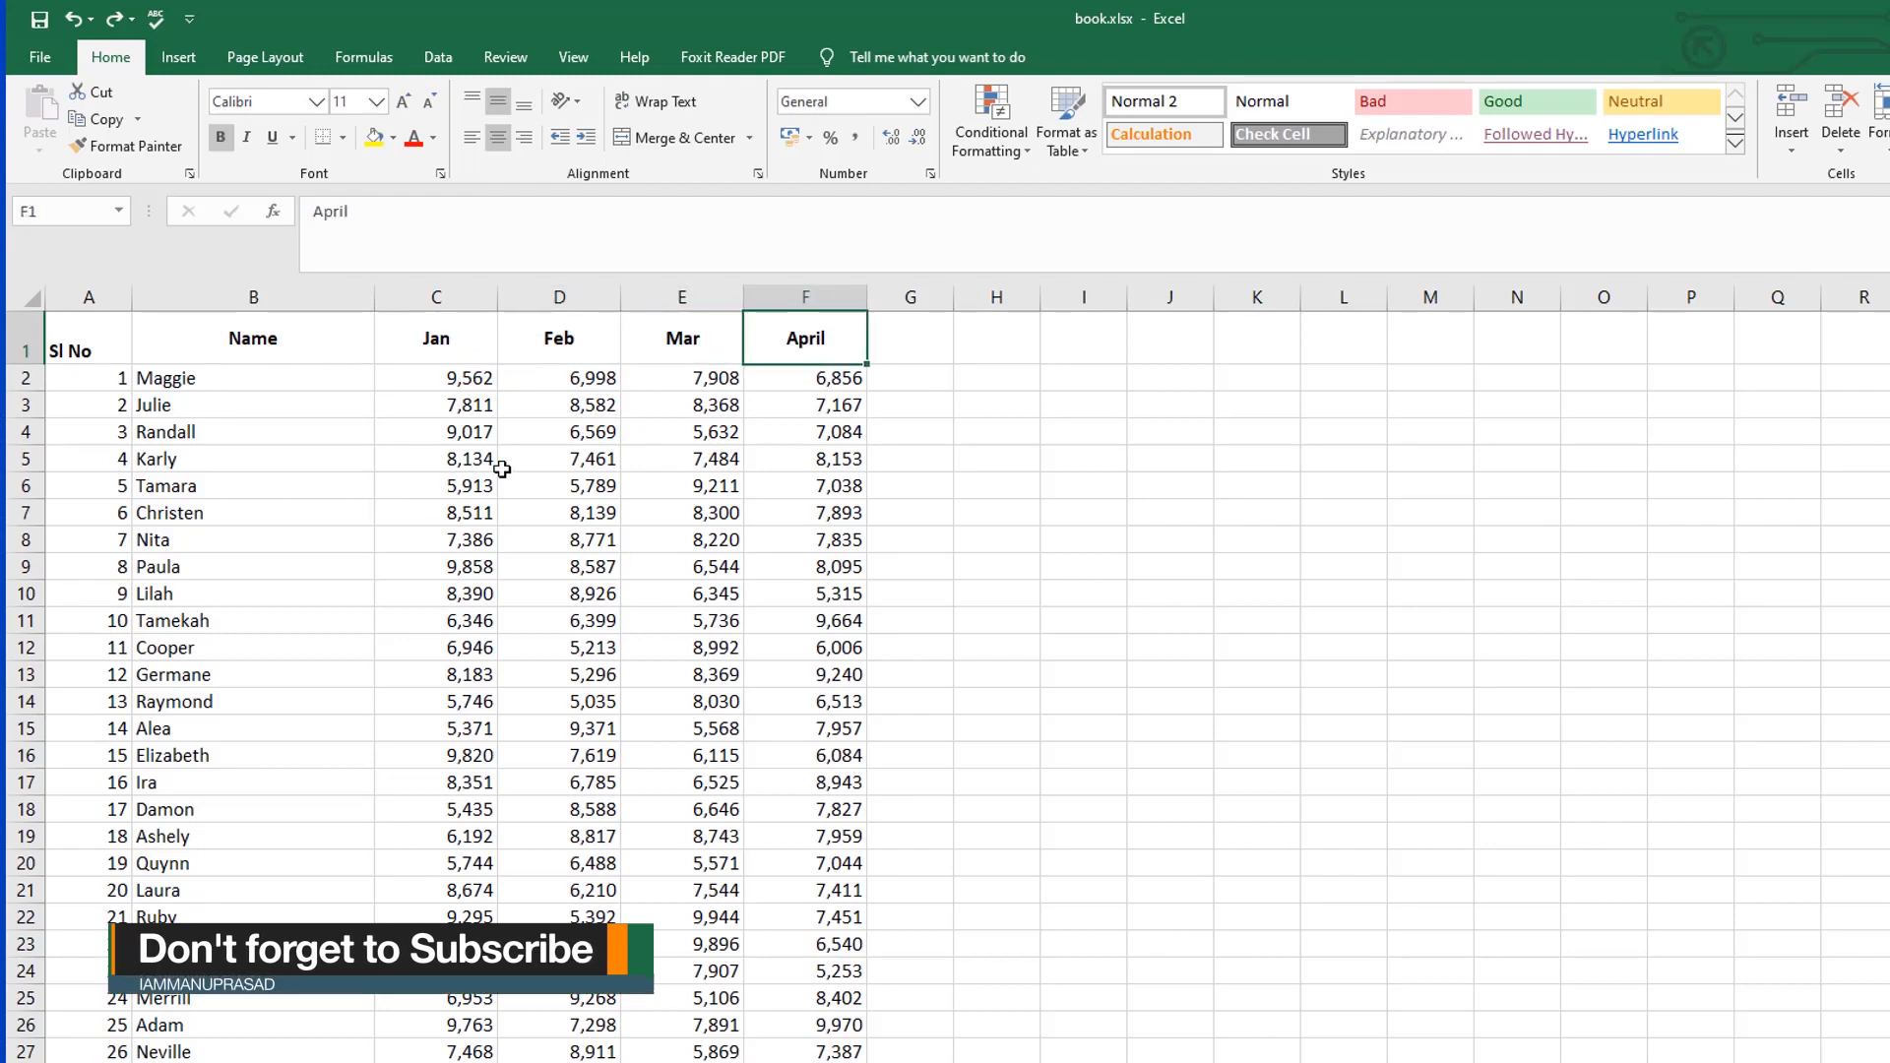
Step: Highlight the Jan to April values greater than 8000 with Green Fill with Dark Green Text using conditional formatting
drag(433, 378, 817, 1051)
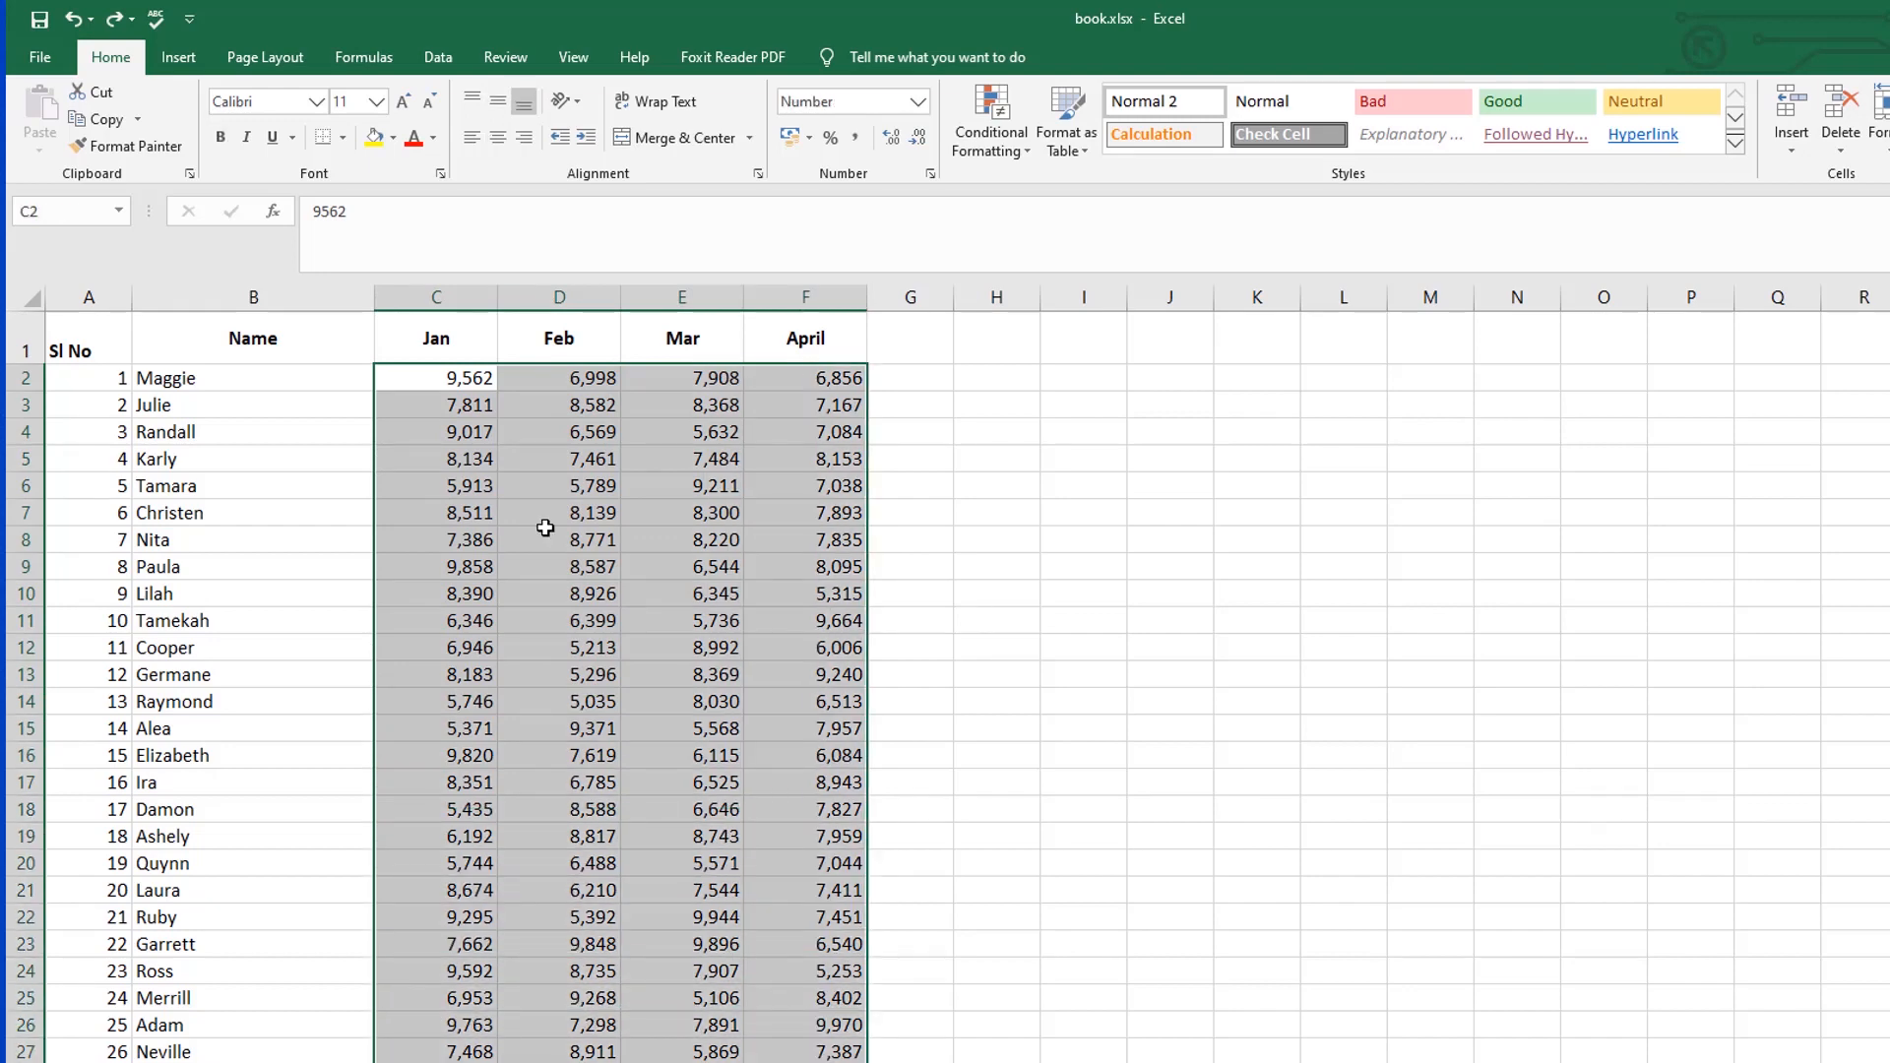
scroll(936, 764, down, 7)
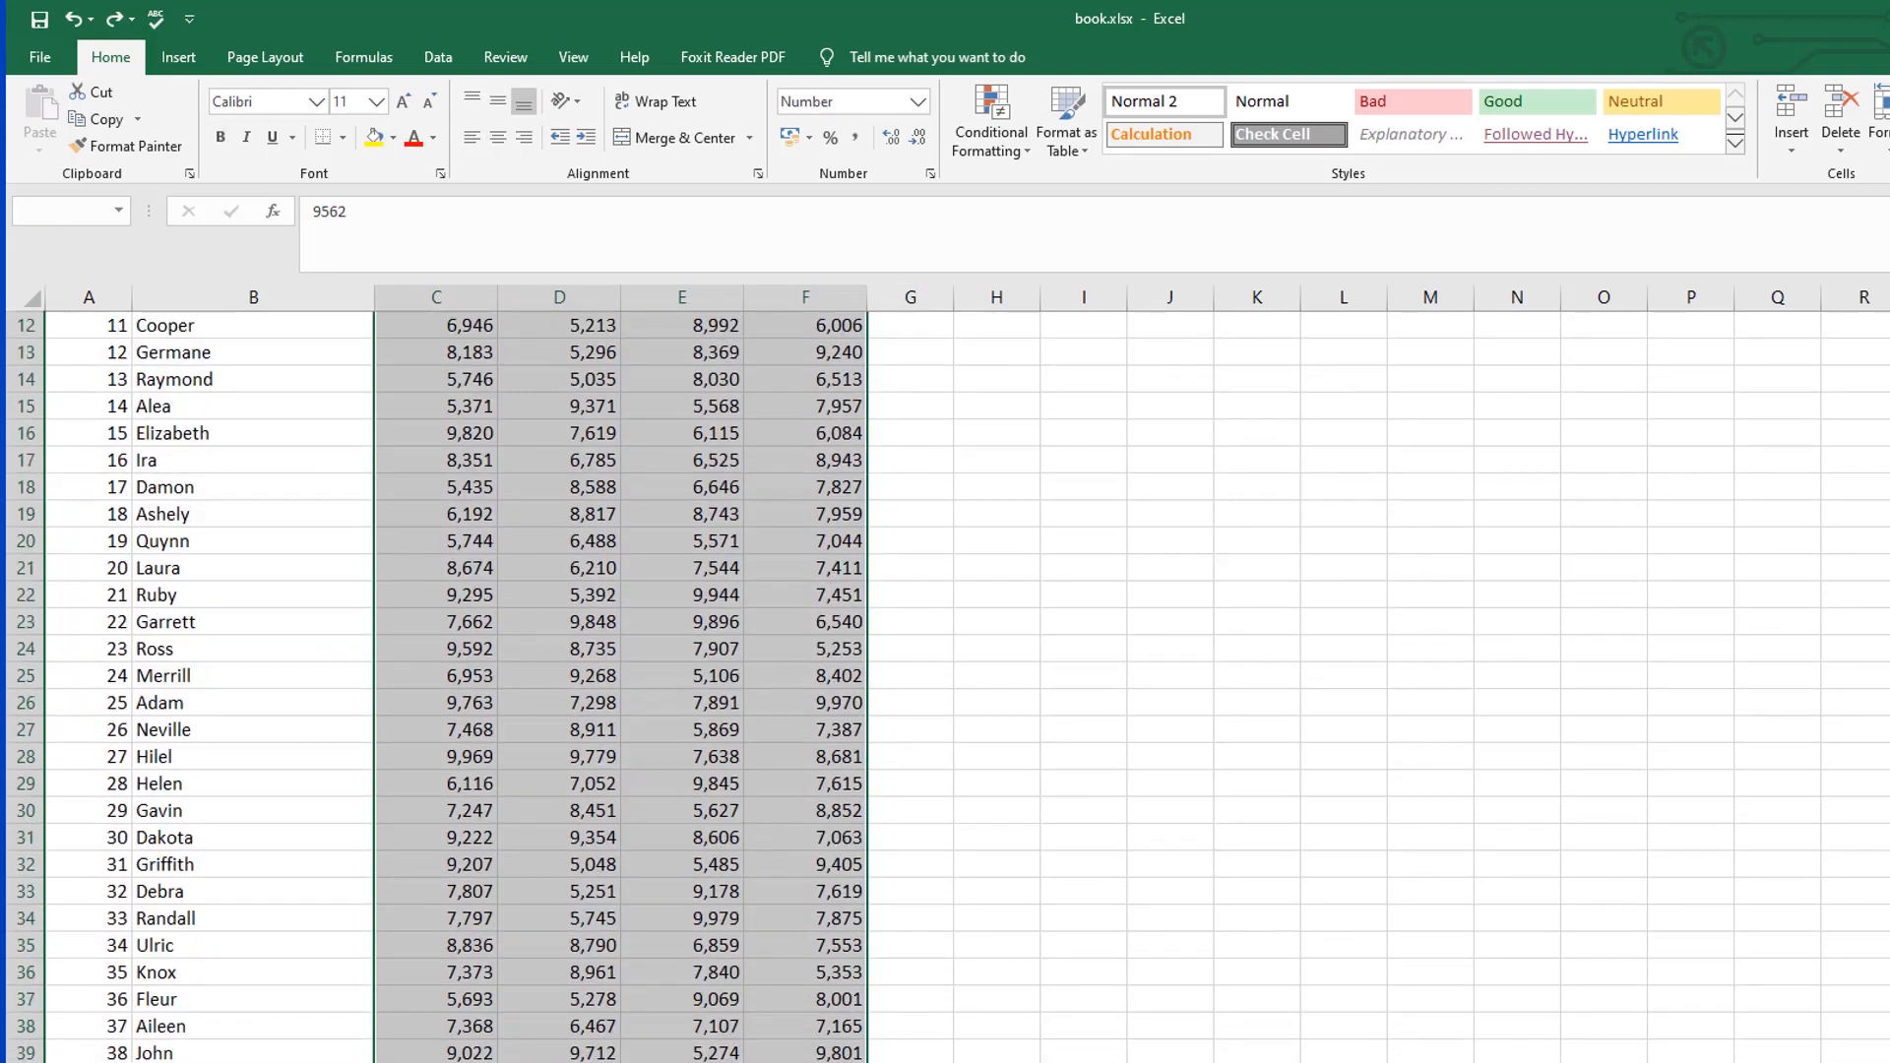
click(1024, 147)
mouse_move(1069, 190)
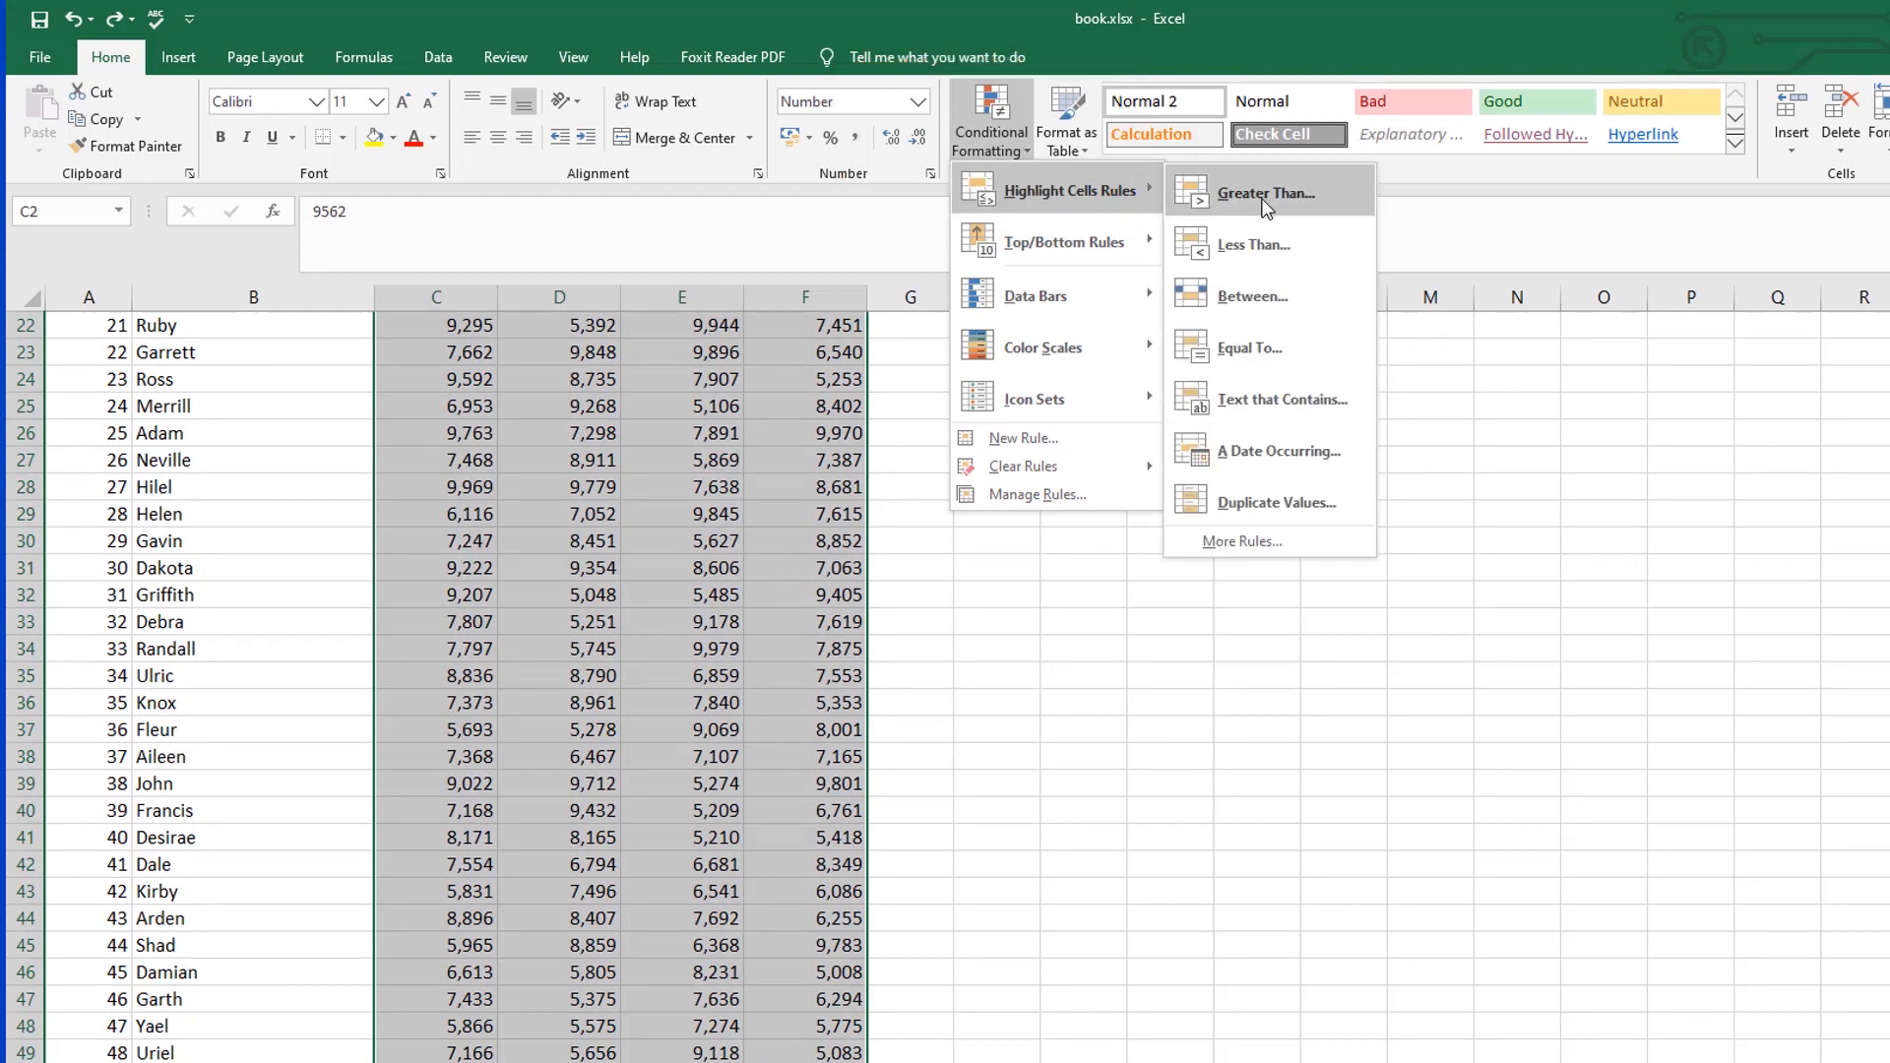
click(1265, 197)
text(8000)
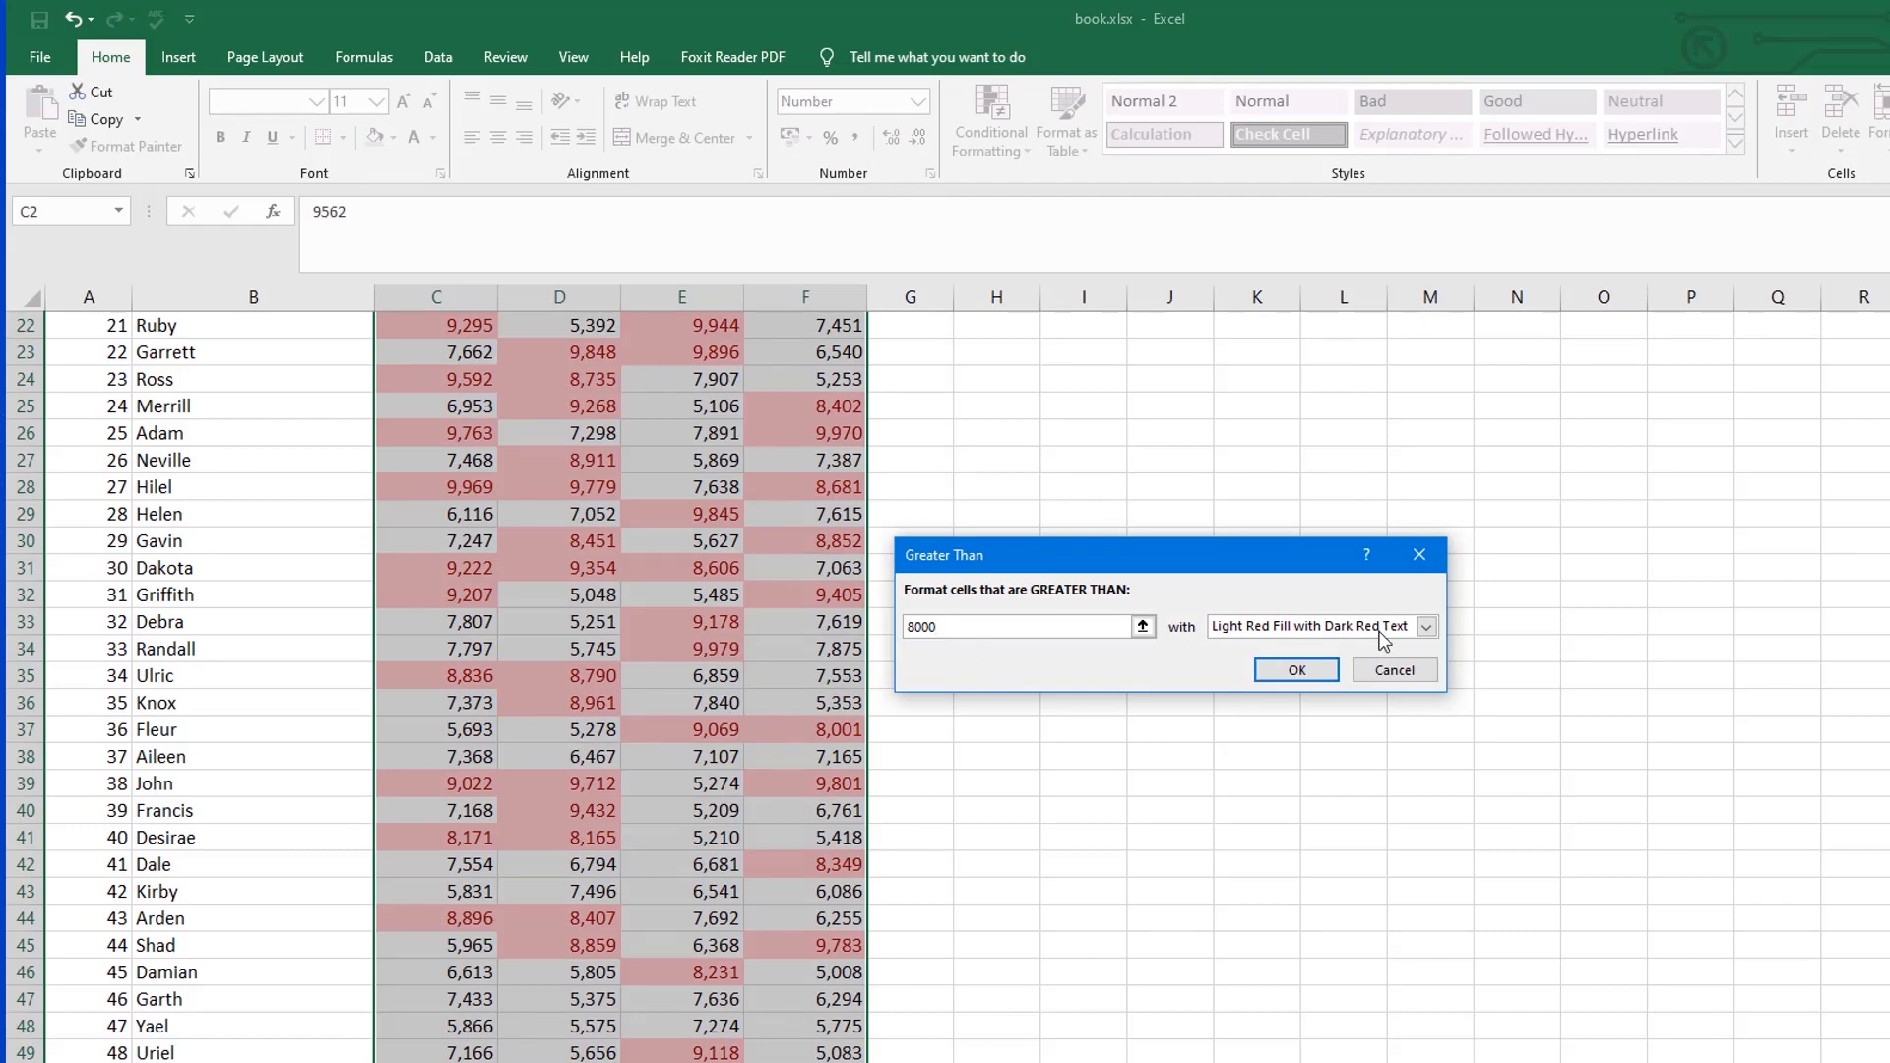
click(1425, 627)
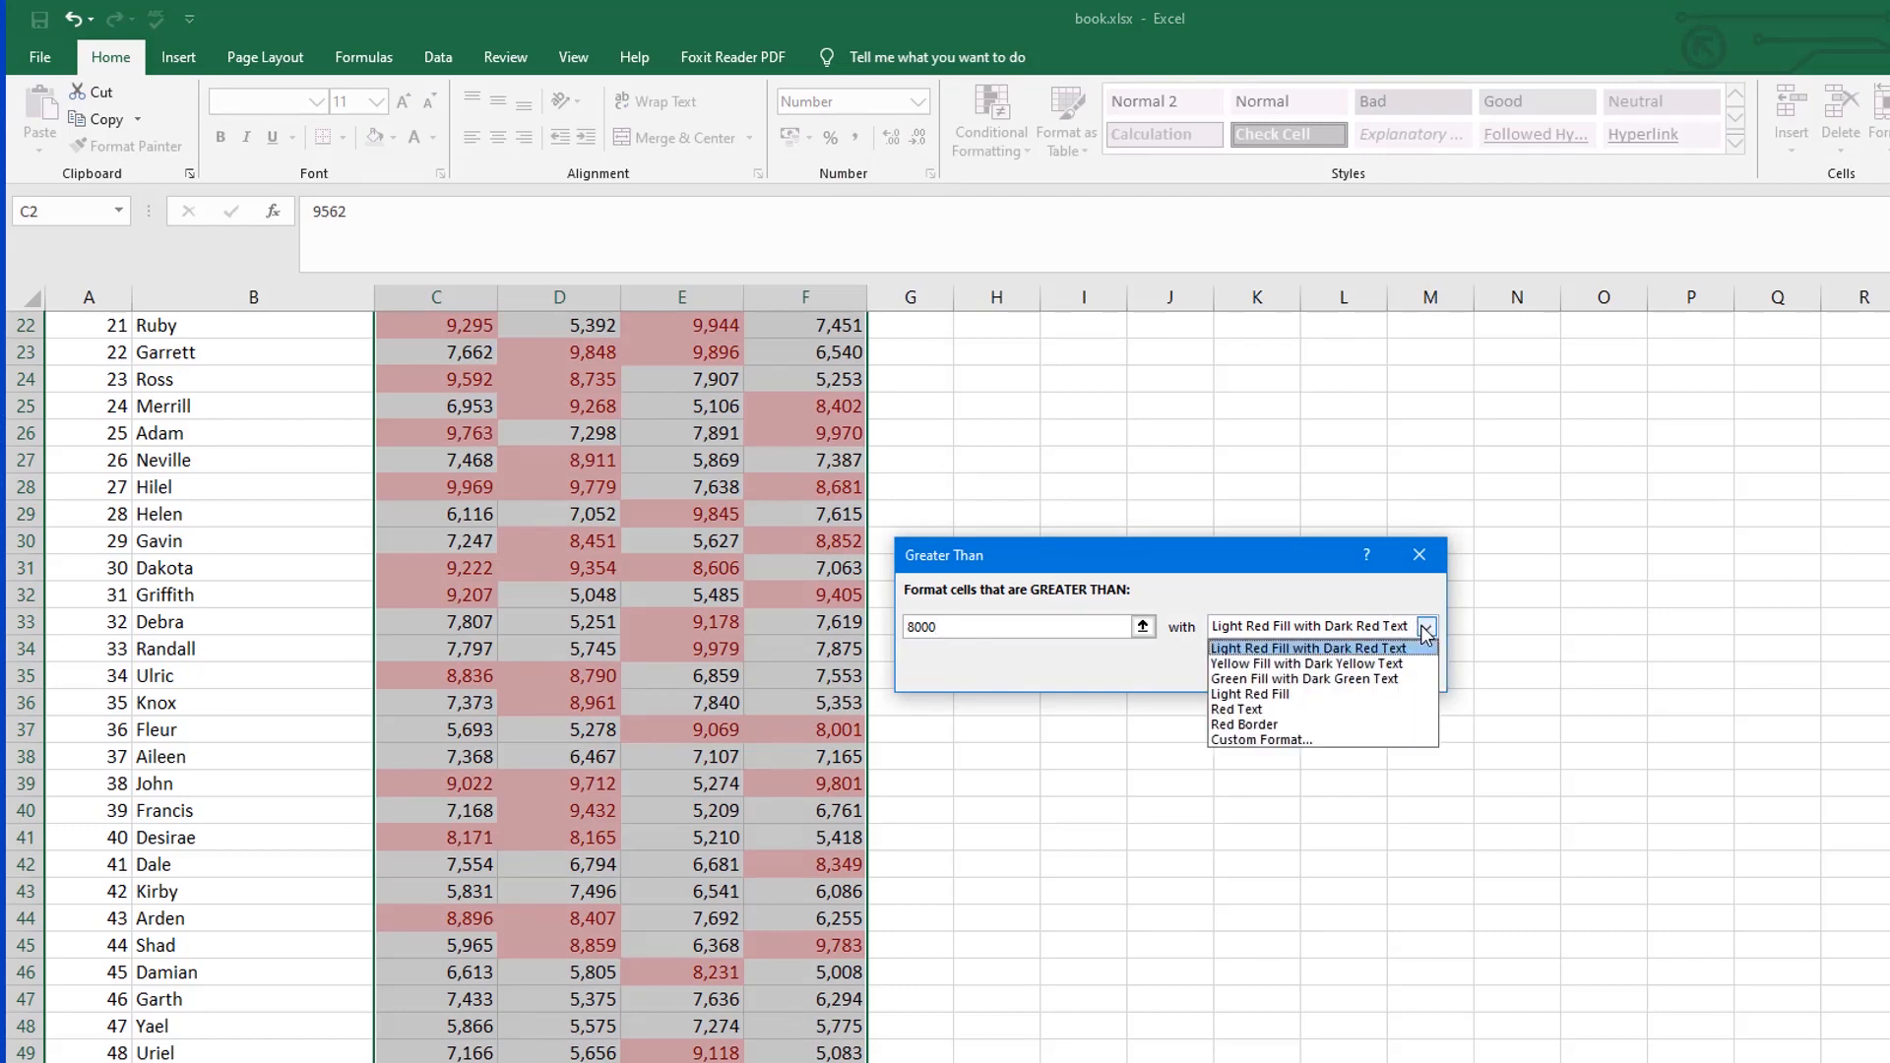
click(1344, 679)
click(1317, 677)
drag(442, 383, 858, 1012)
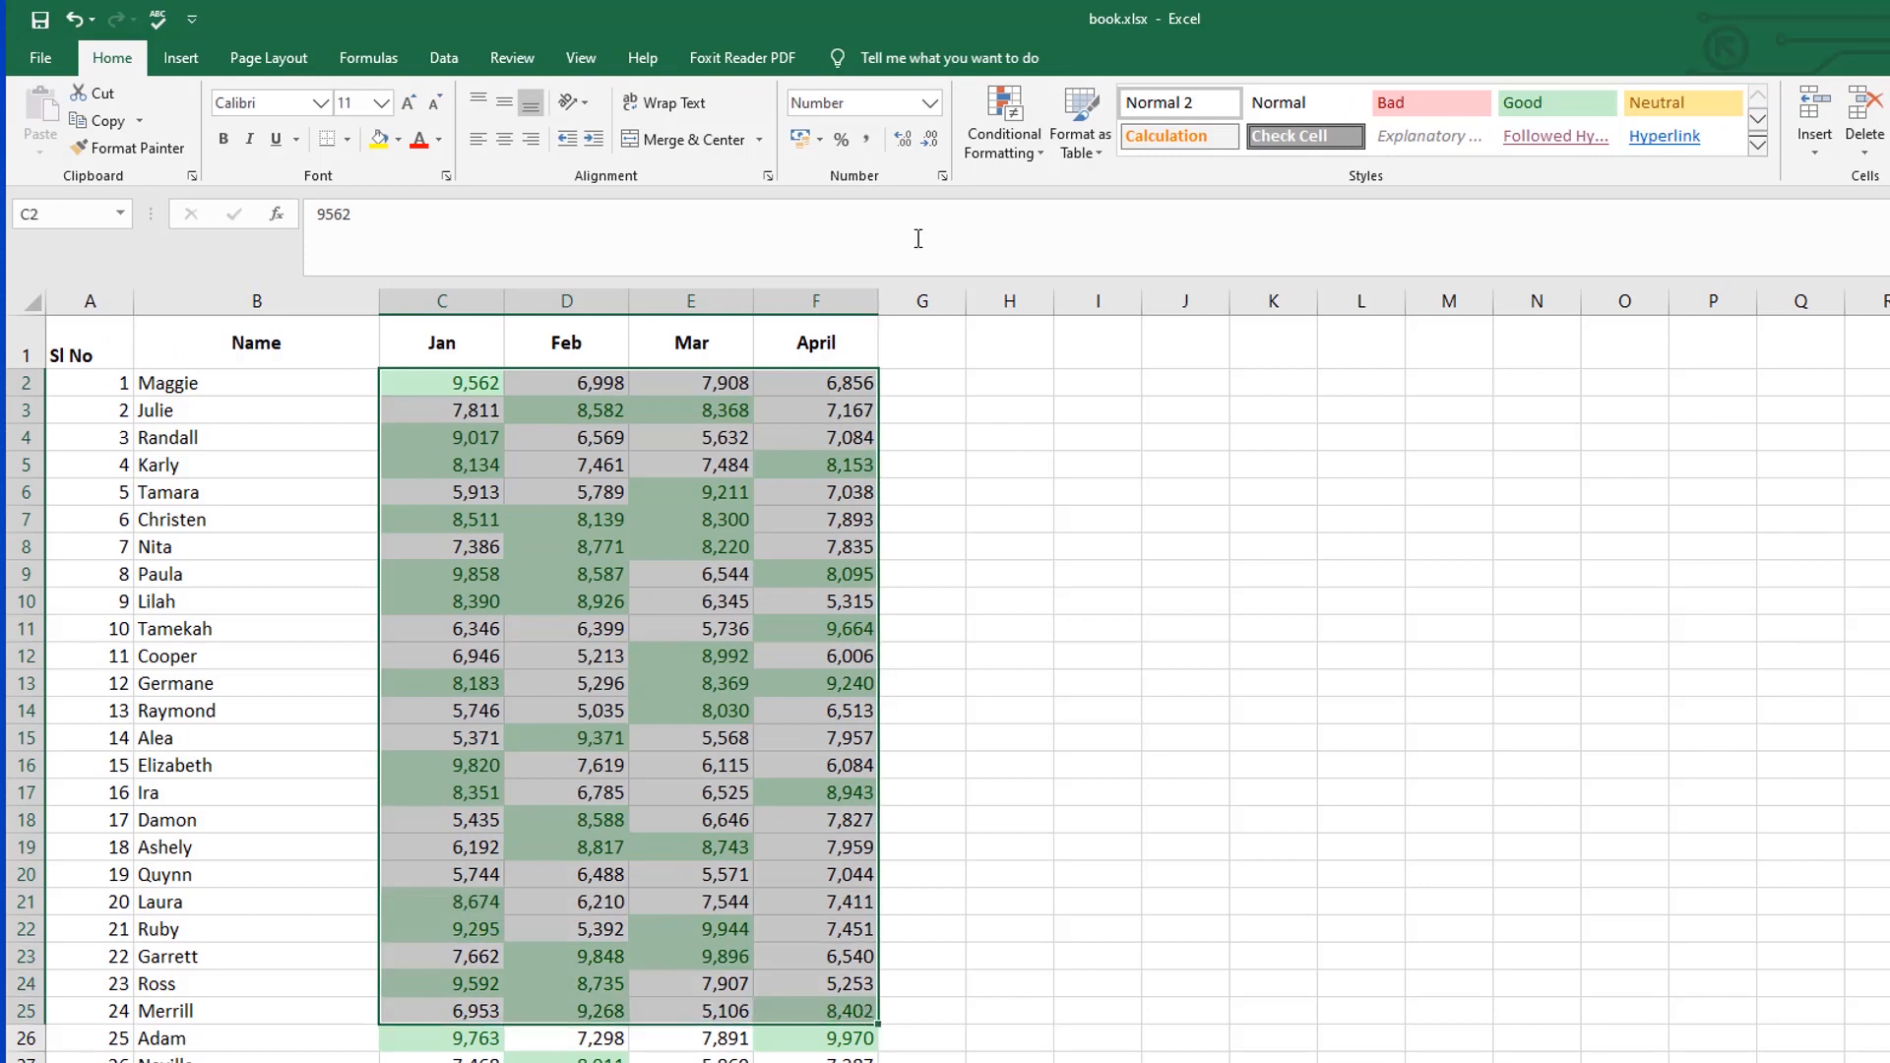
click(1019, 153)
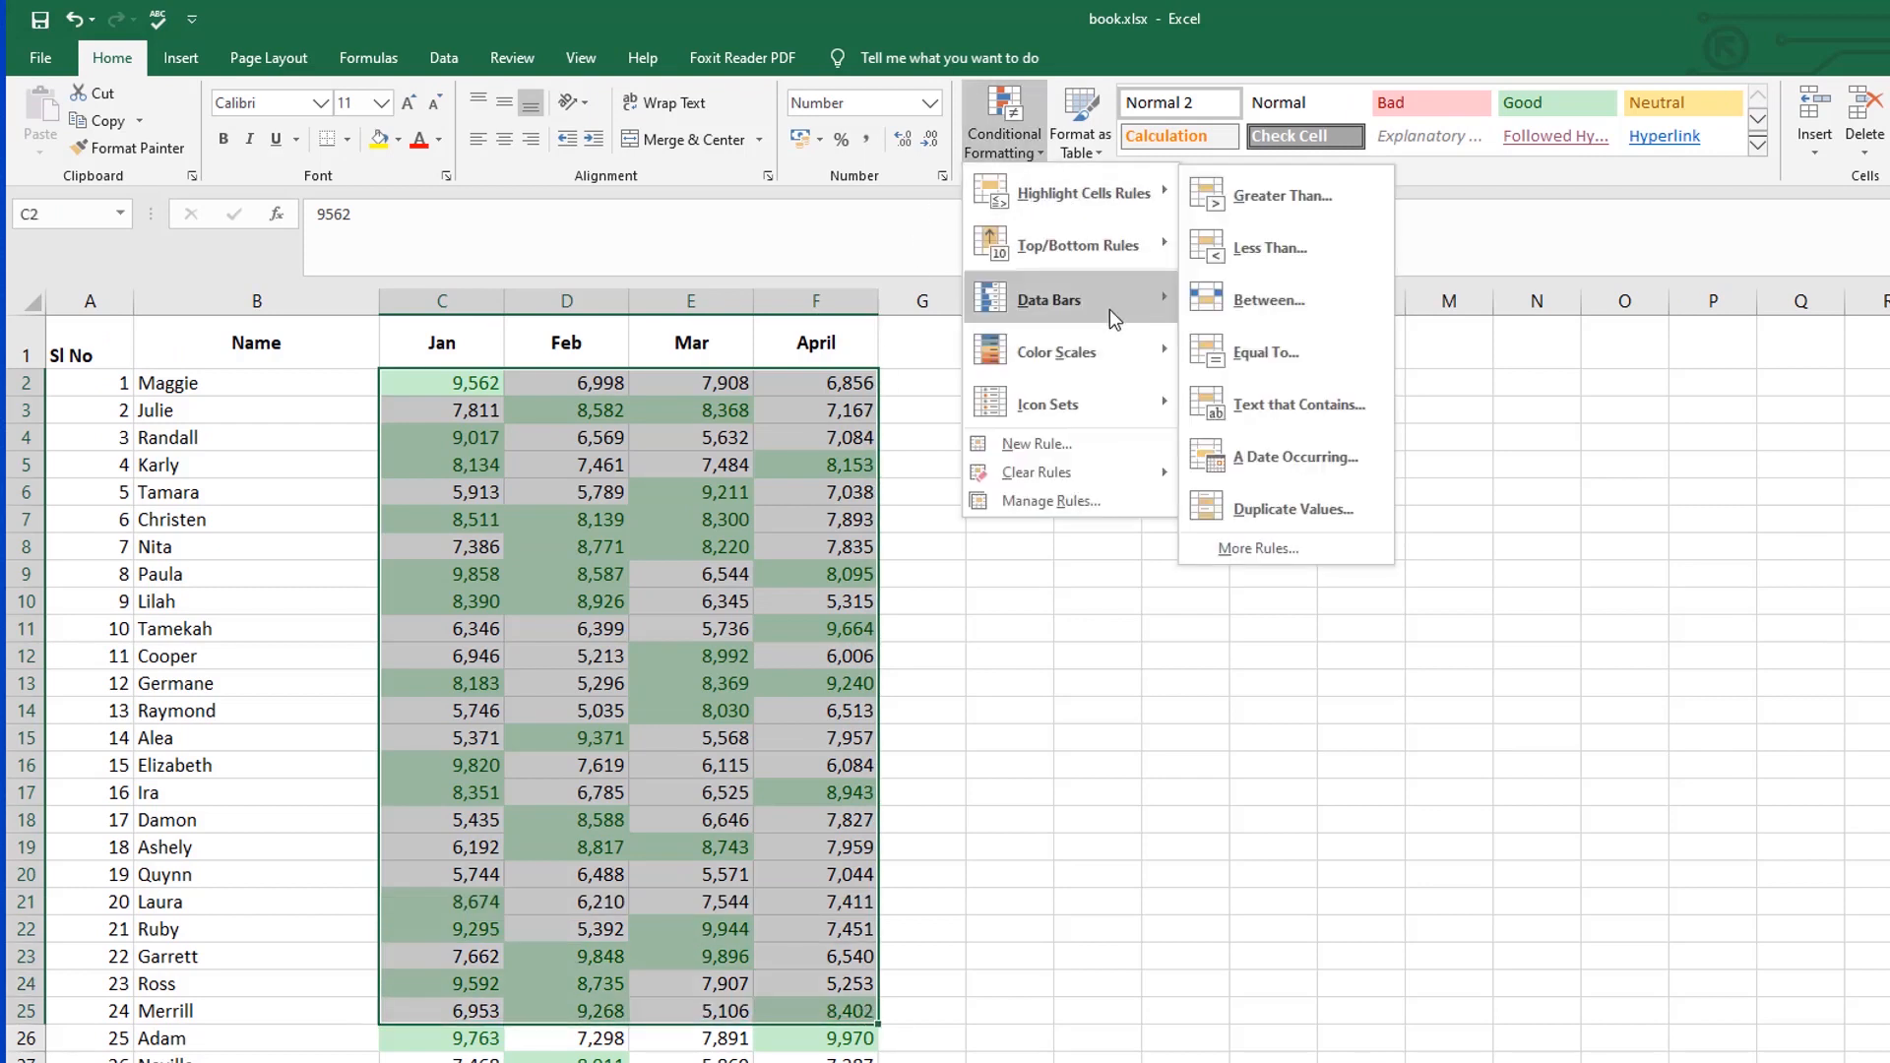
mouse_move(1126, 358)
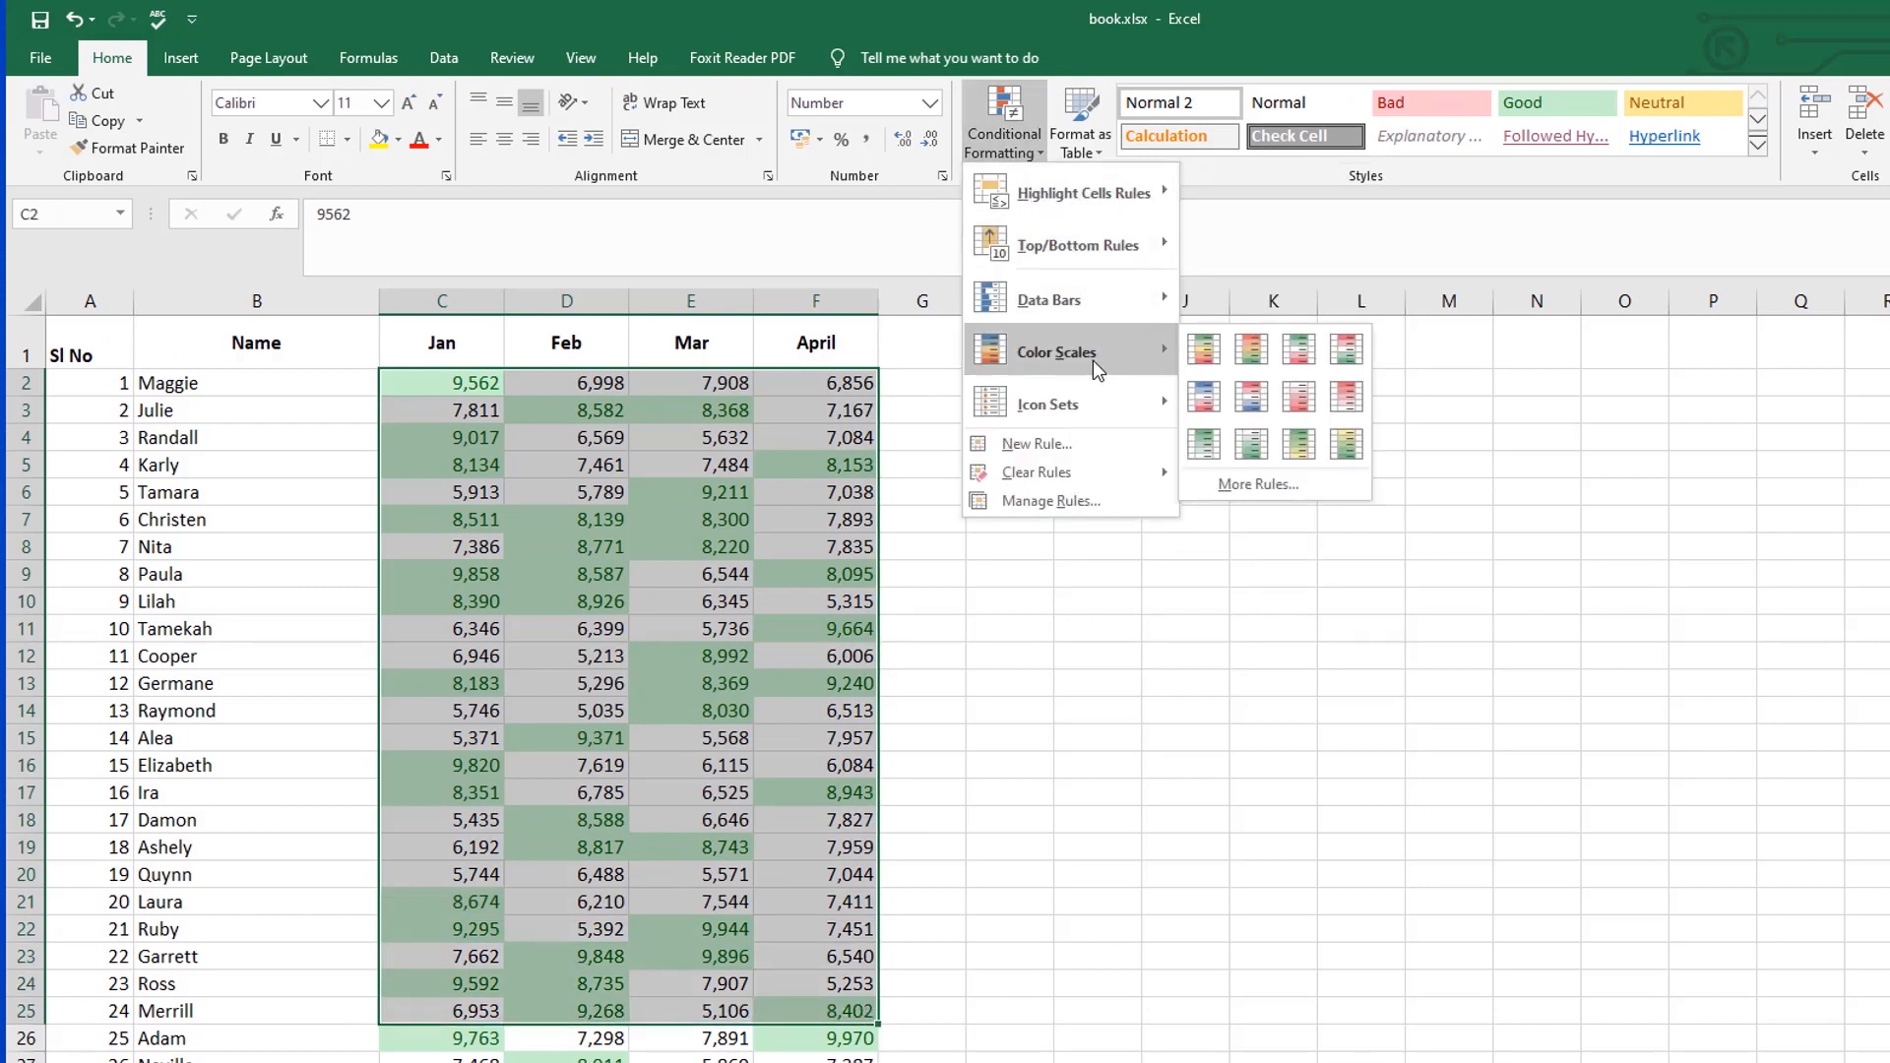
click(1049, 445)
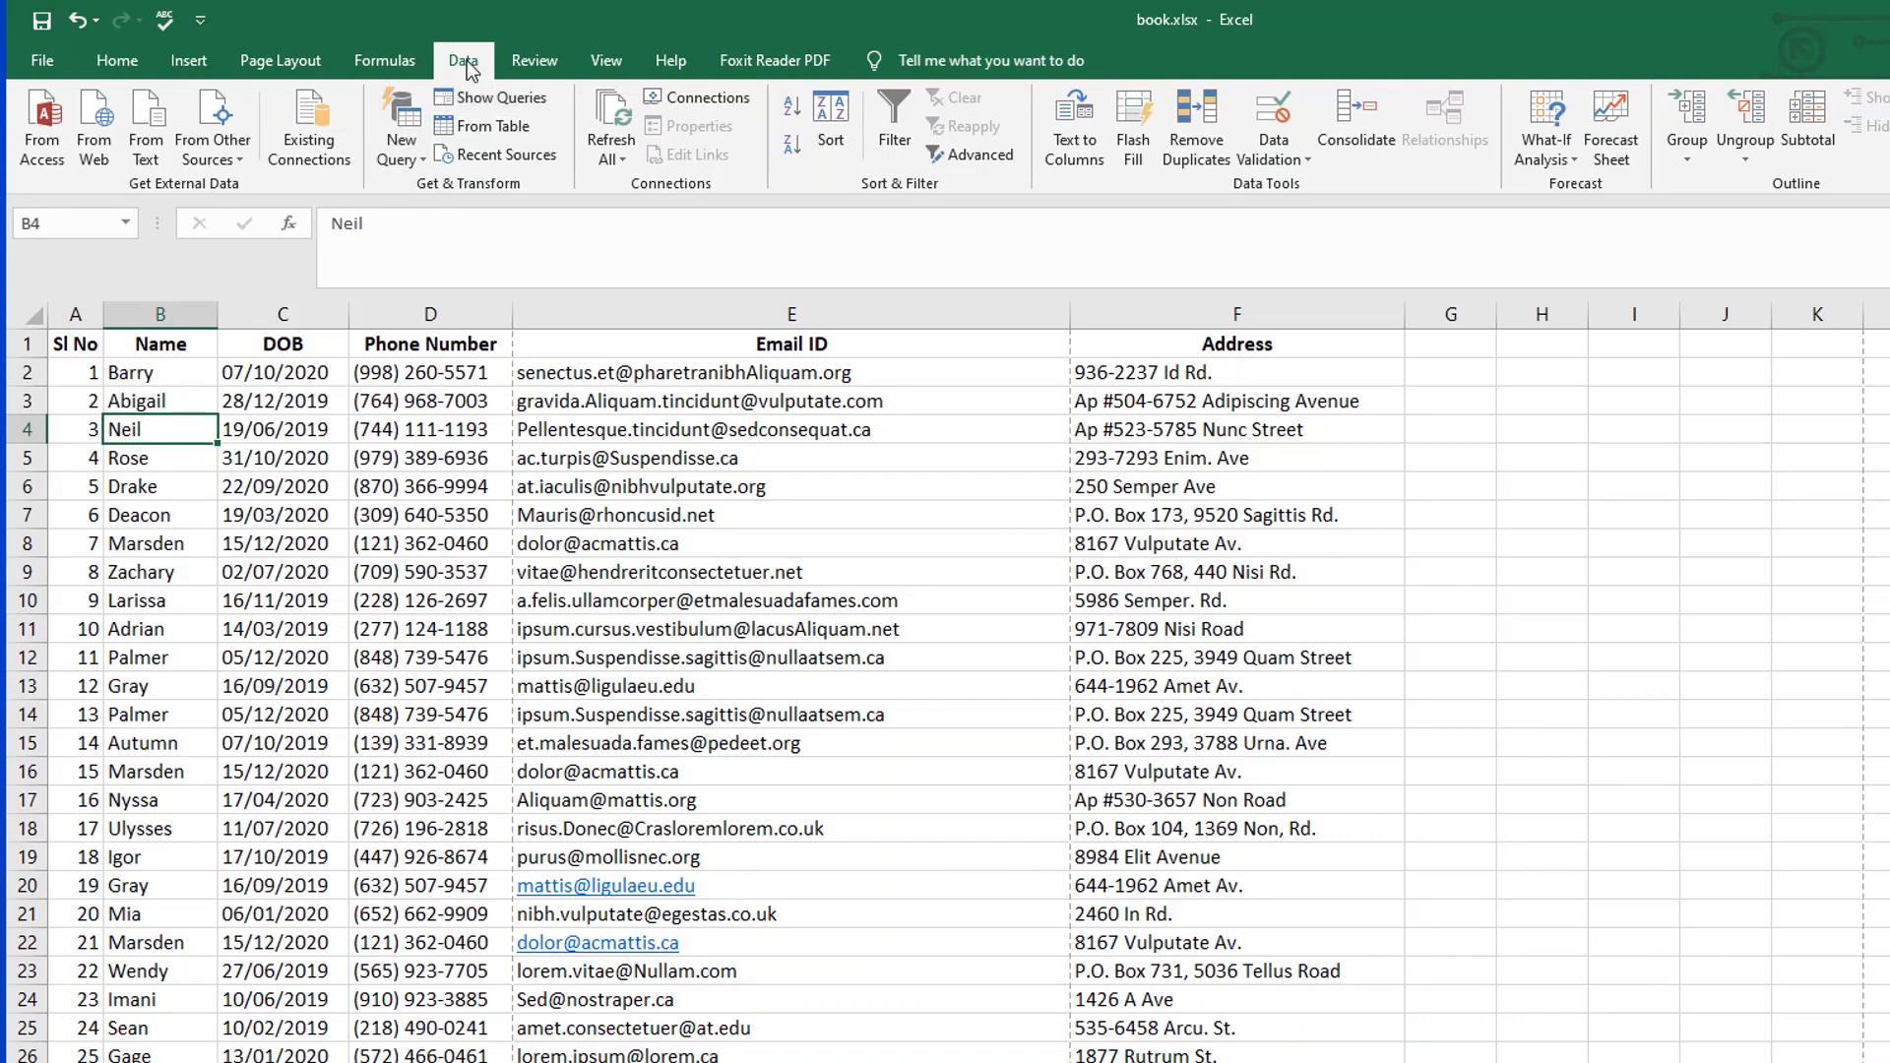
Step: Remove duplicate rows from the contact table, comparing every column except Sl No
click(1196, 163)
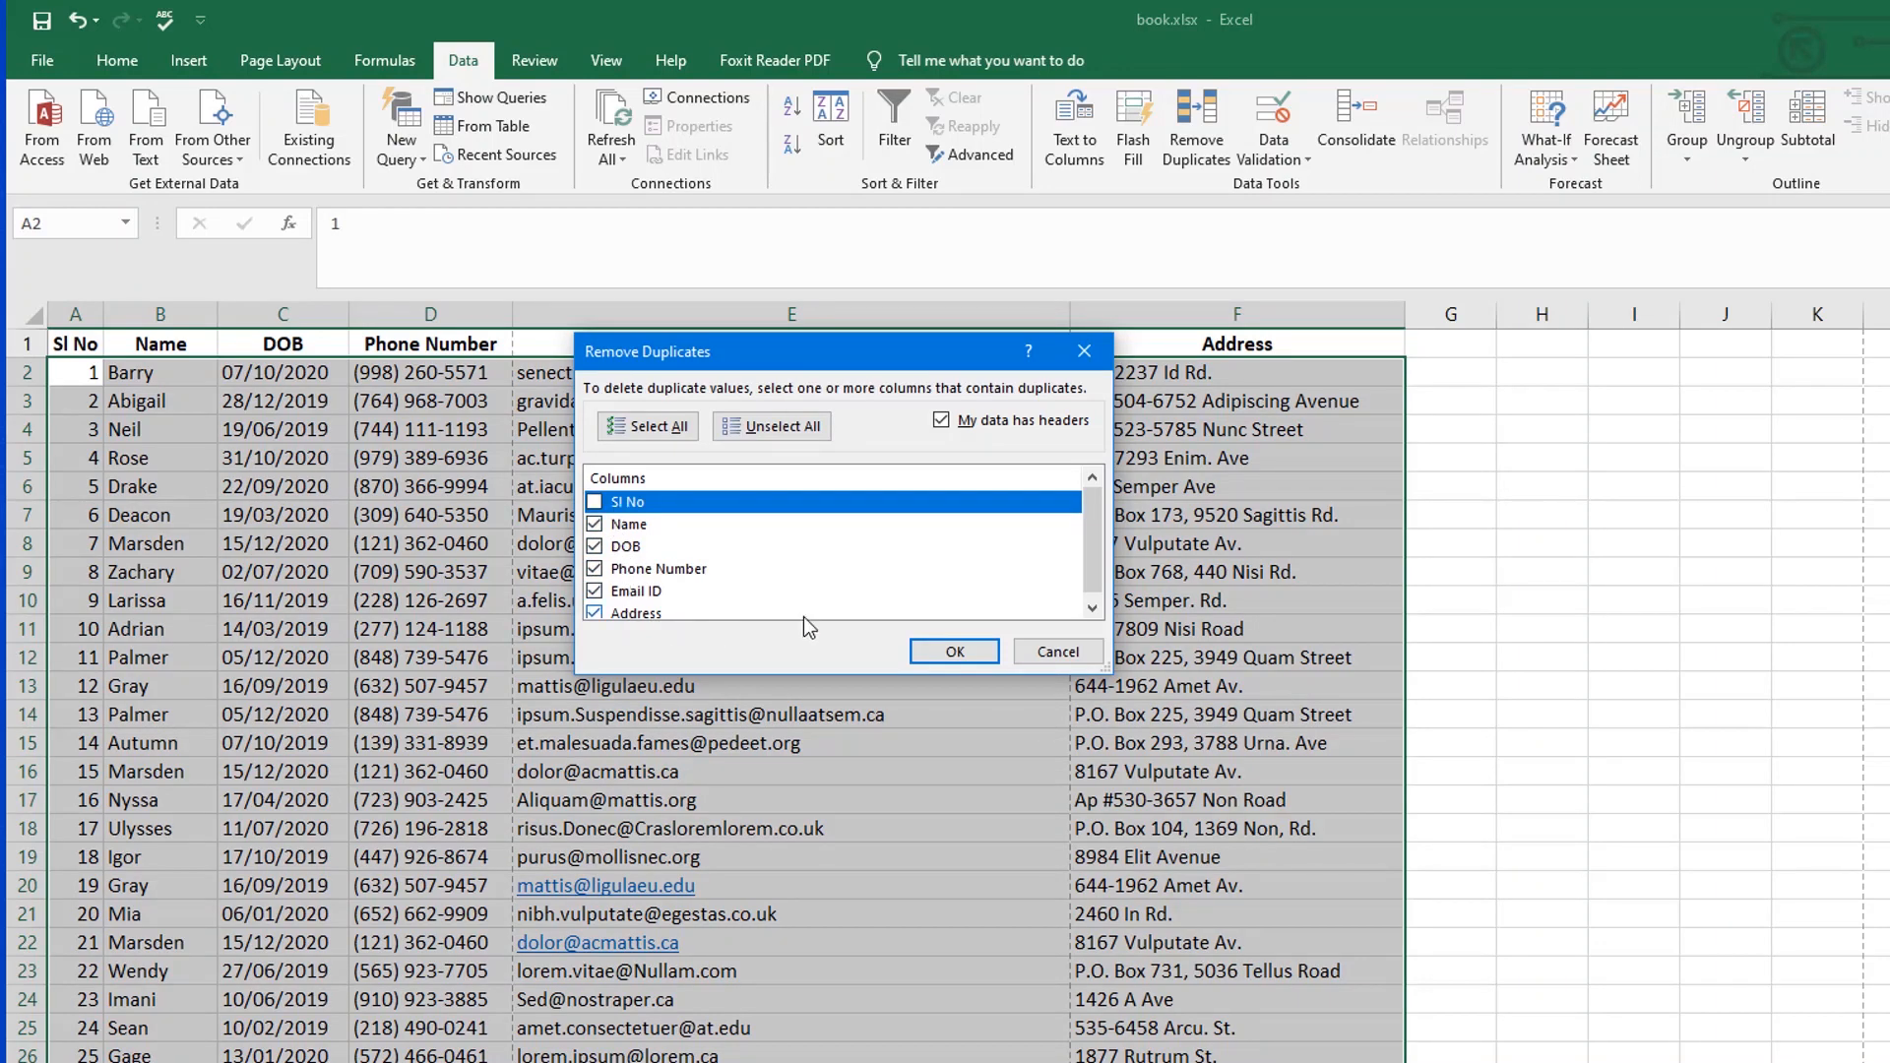
click(960, 657)
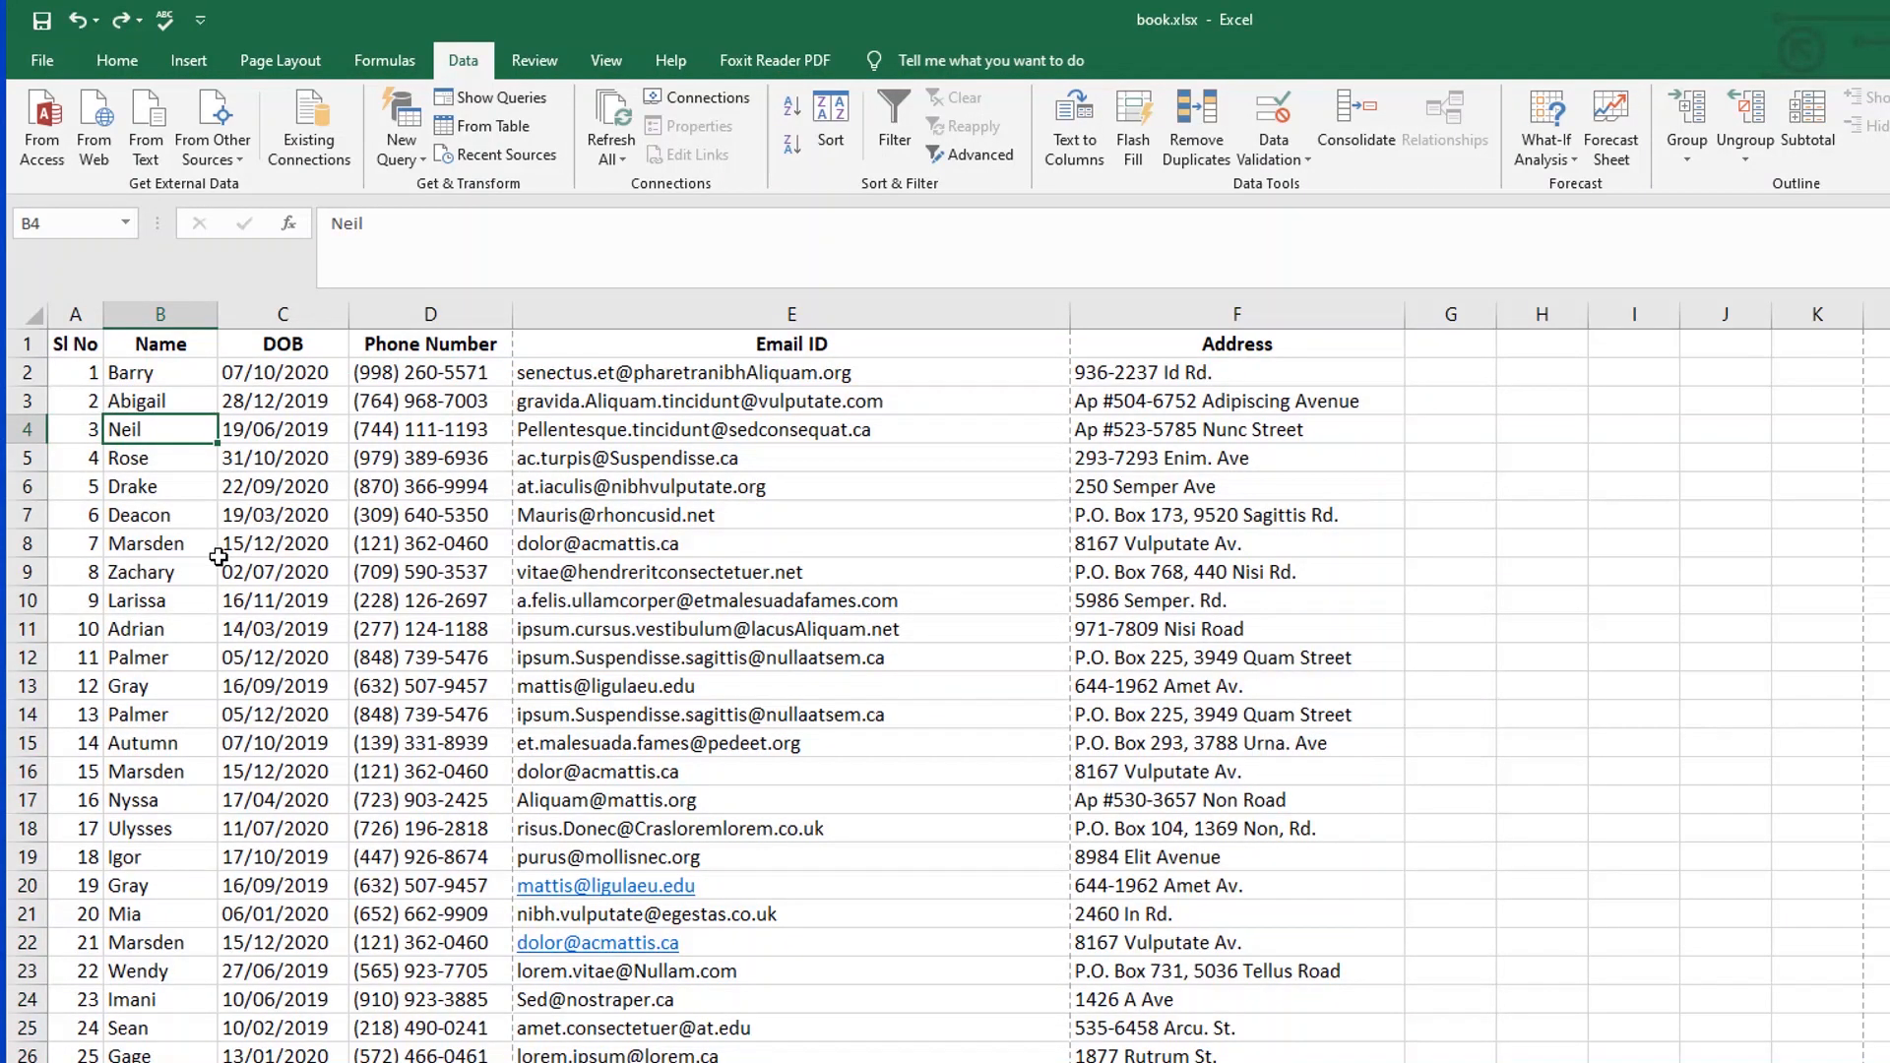
Step: Highlight the duplicate values across the whole contact table with a light red conditional format and dark red text
key(ctrl+a)
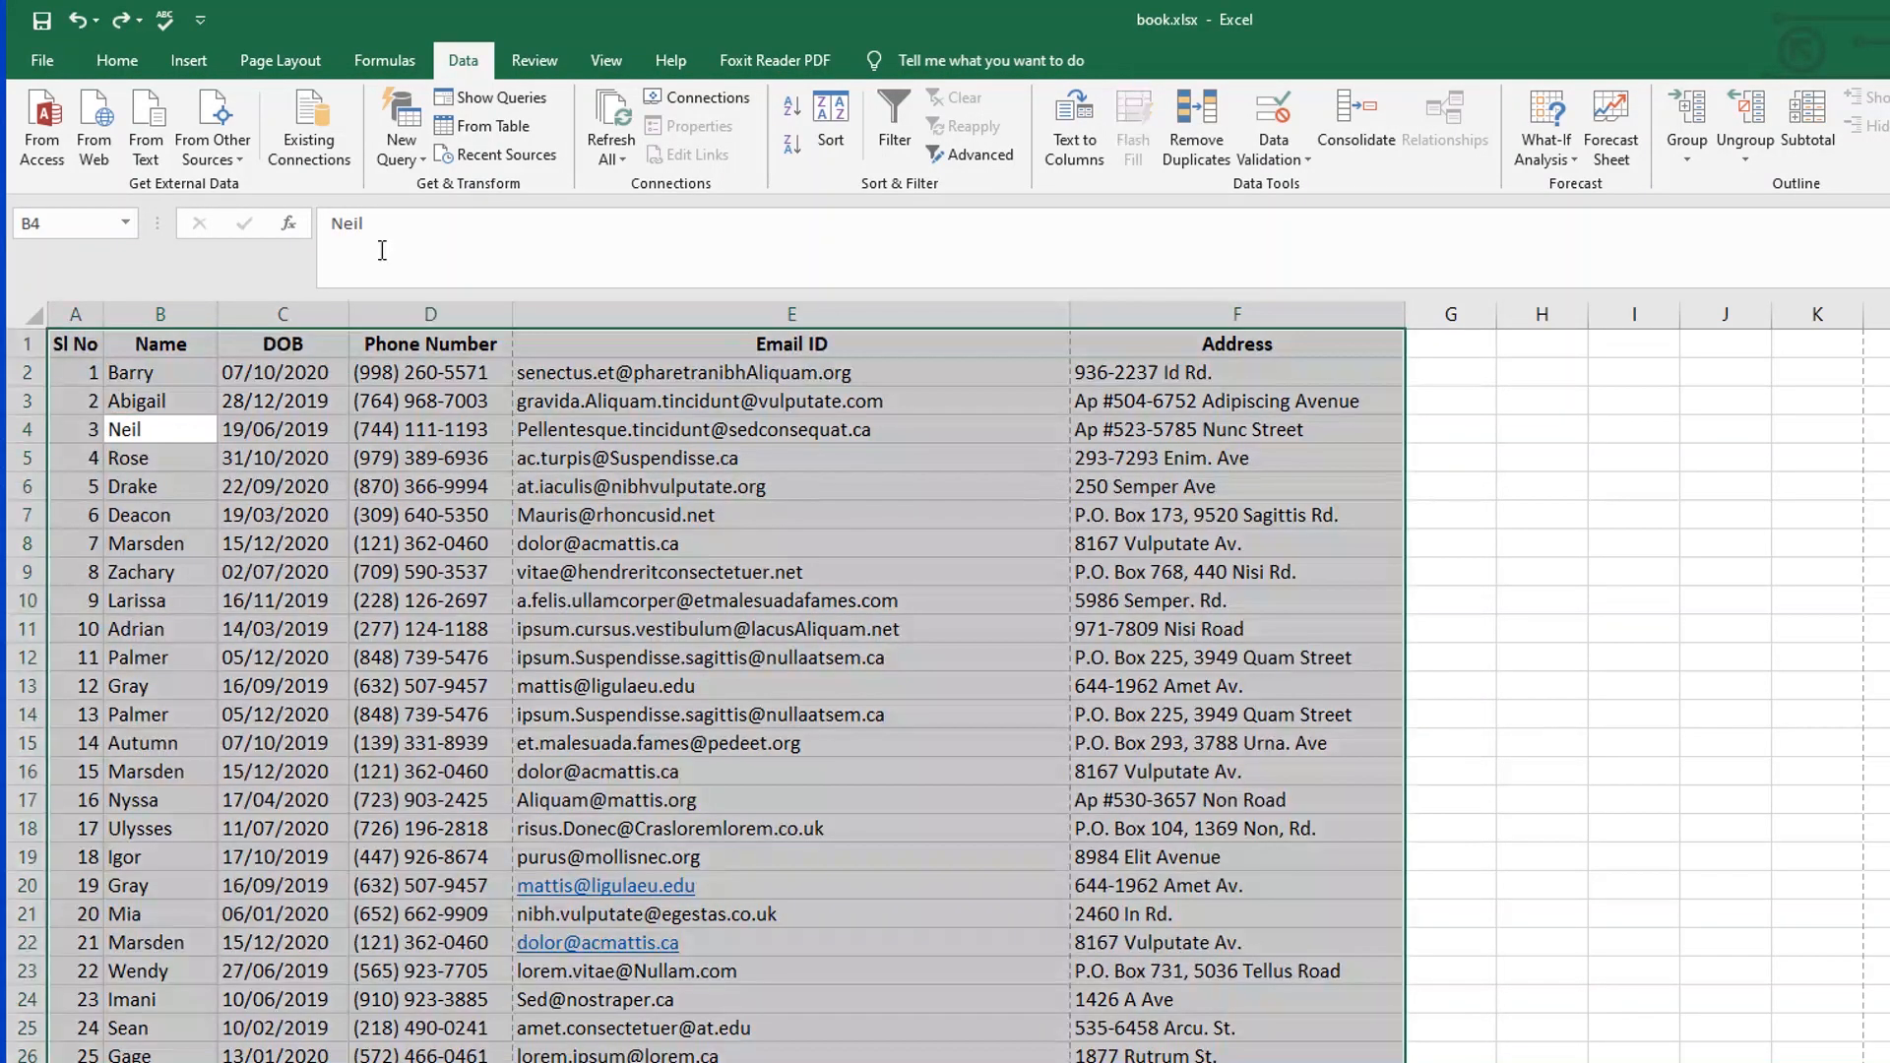
click(116, 60)
click(1071, 162)
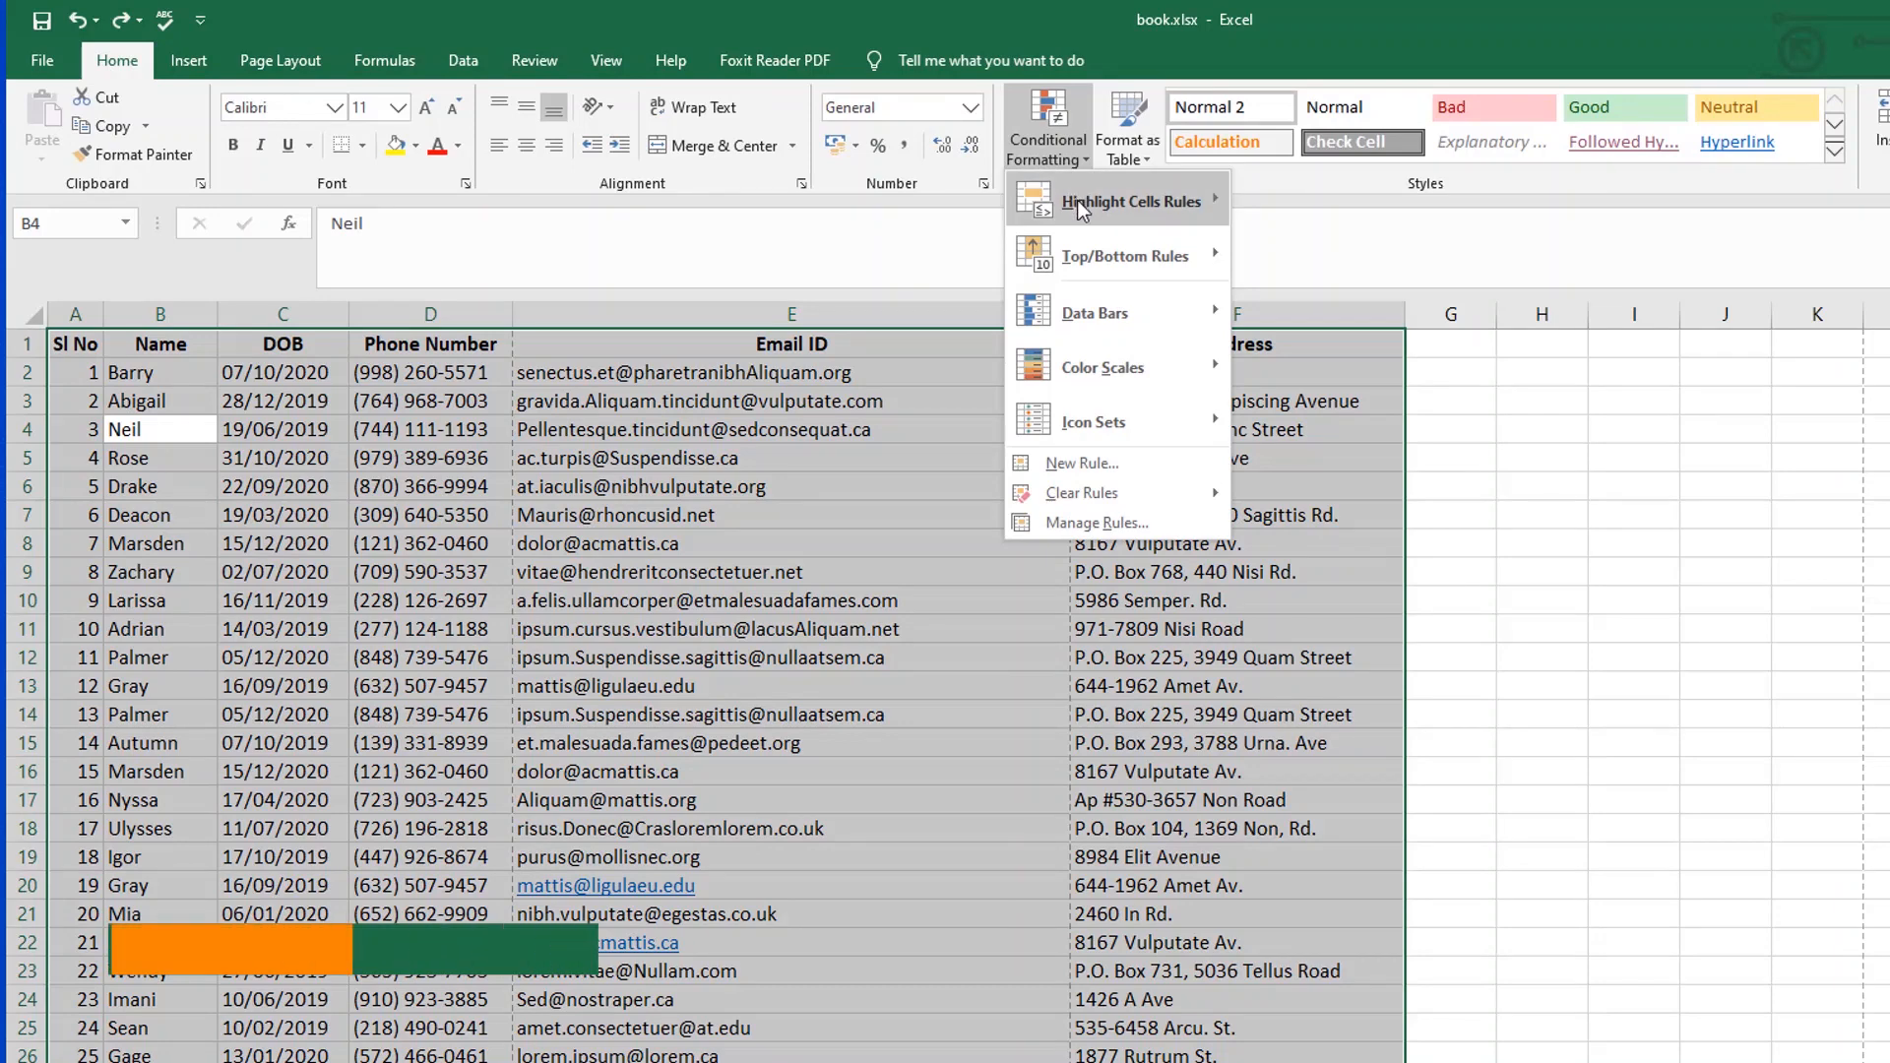
mouse_move(1077, 199)
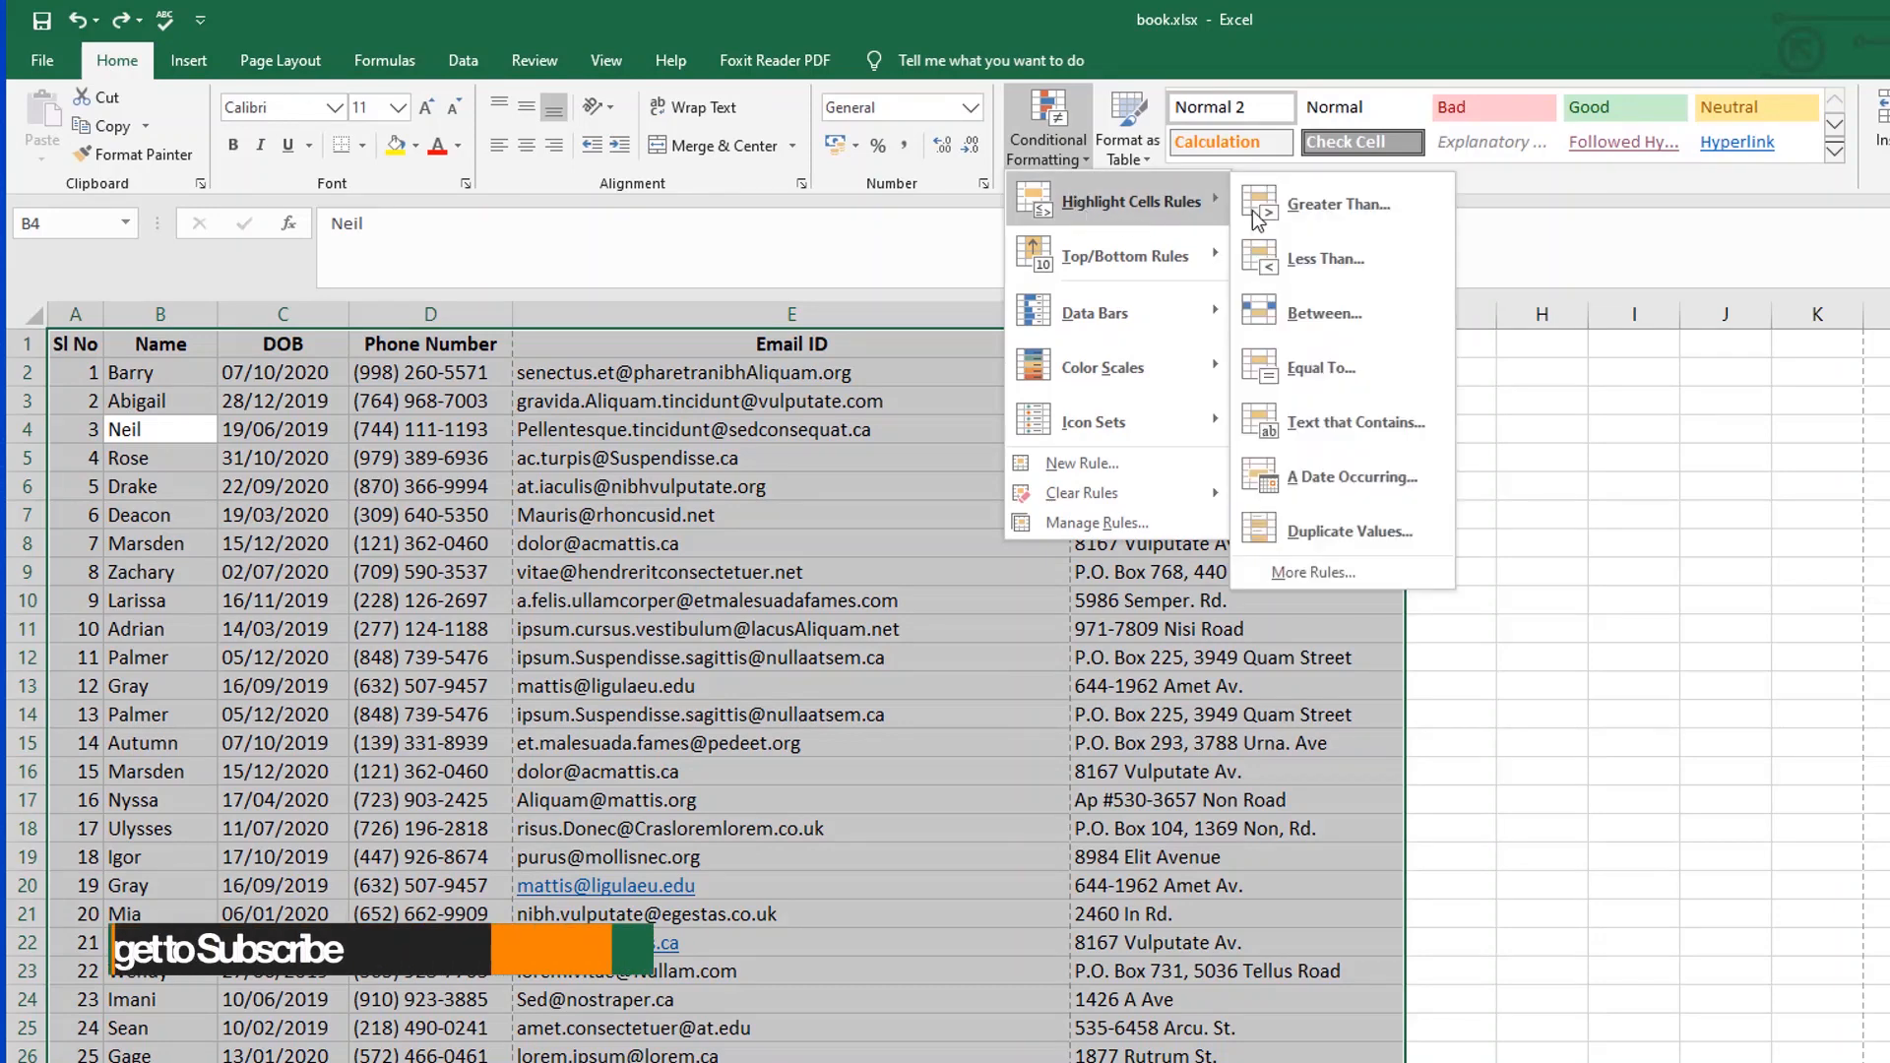
click(1366, 534)
click(955, 565)
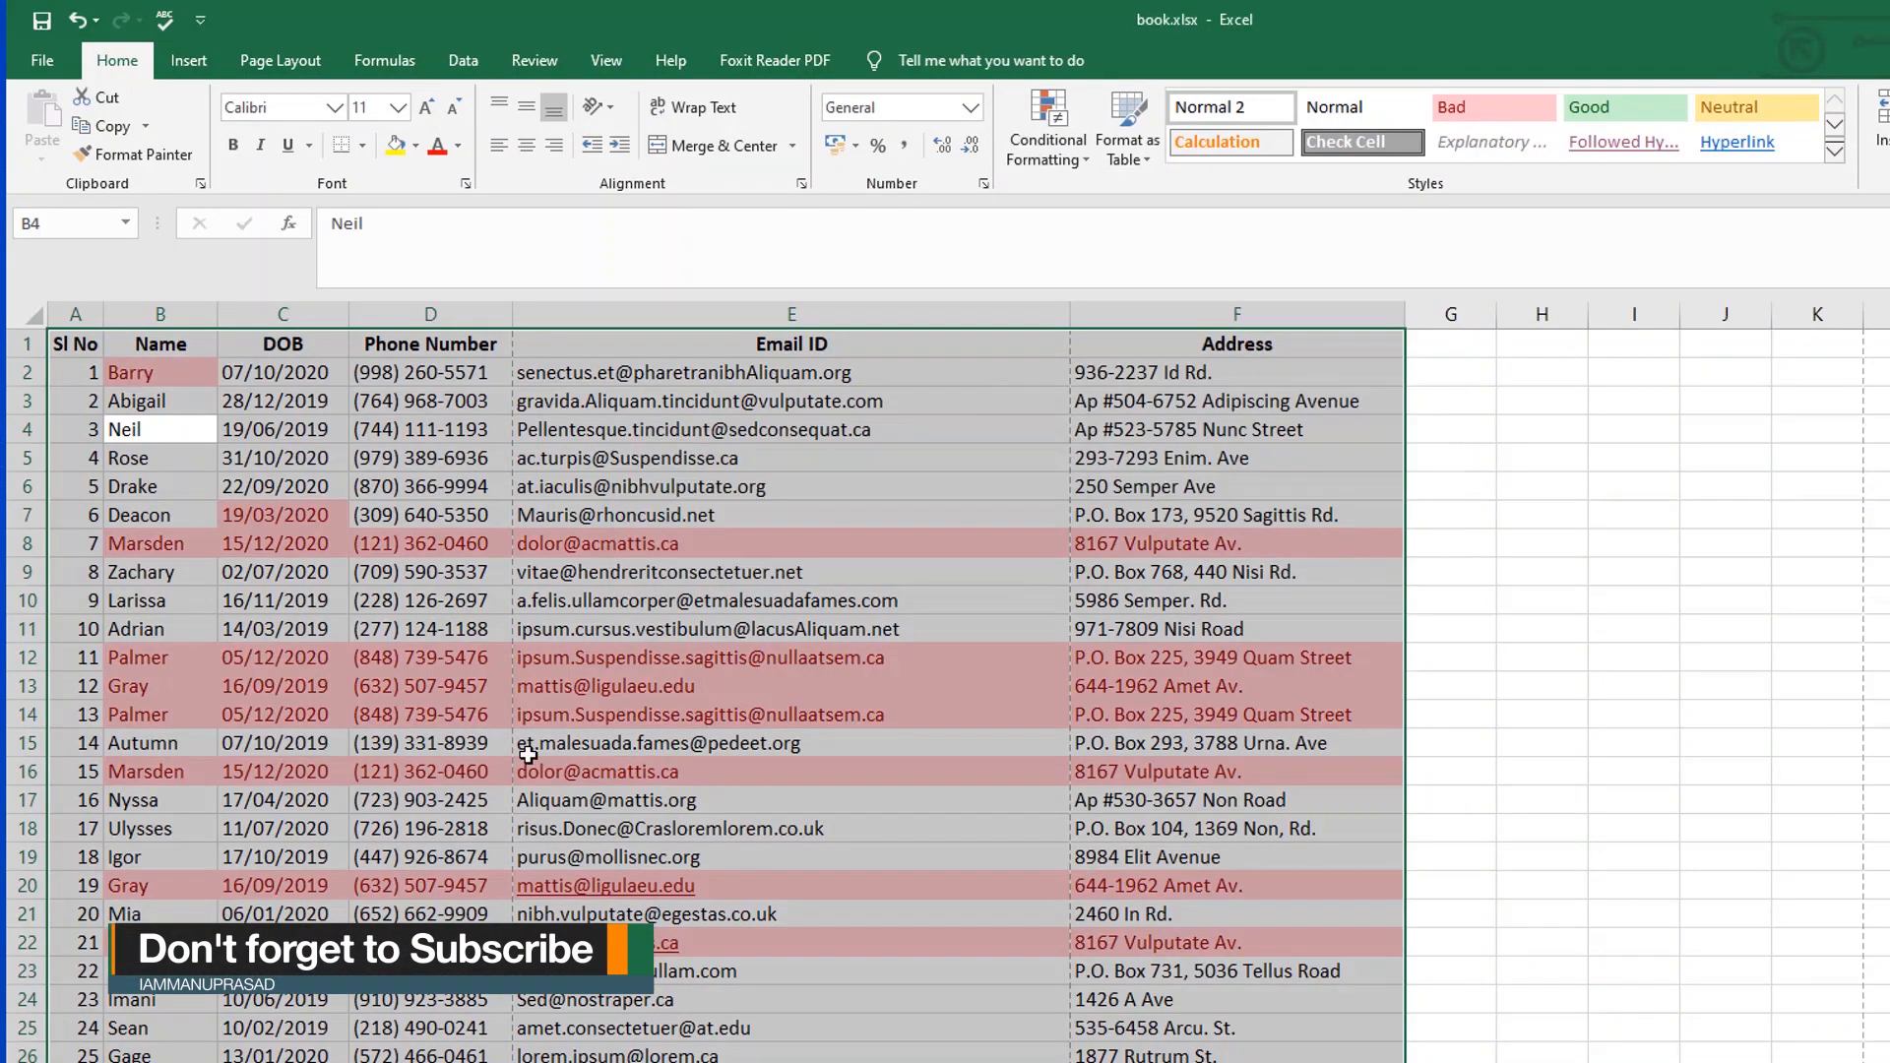
click(531, 745)
scroll(453, 817, down, 8)
scroll(457, 834, up, 8)
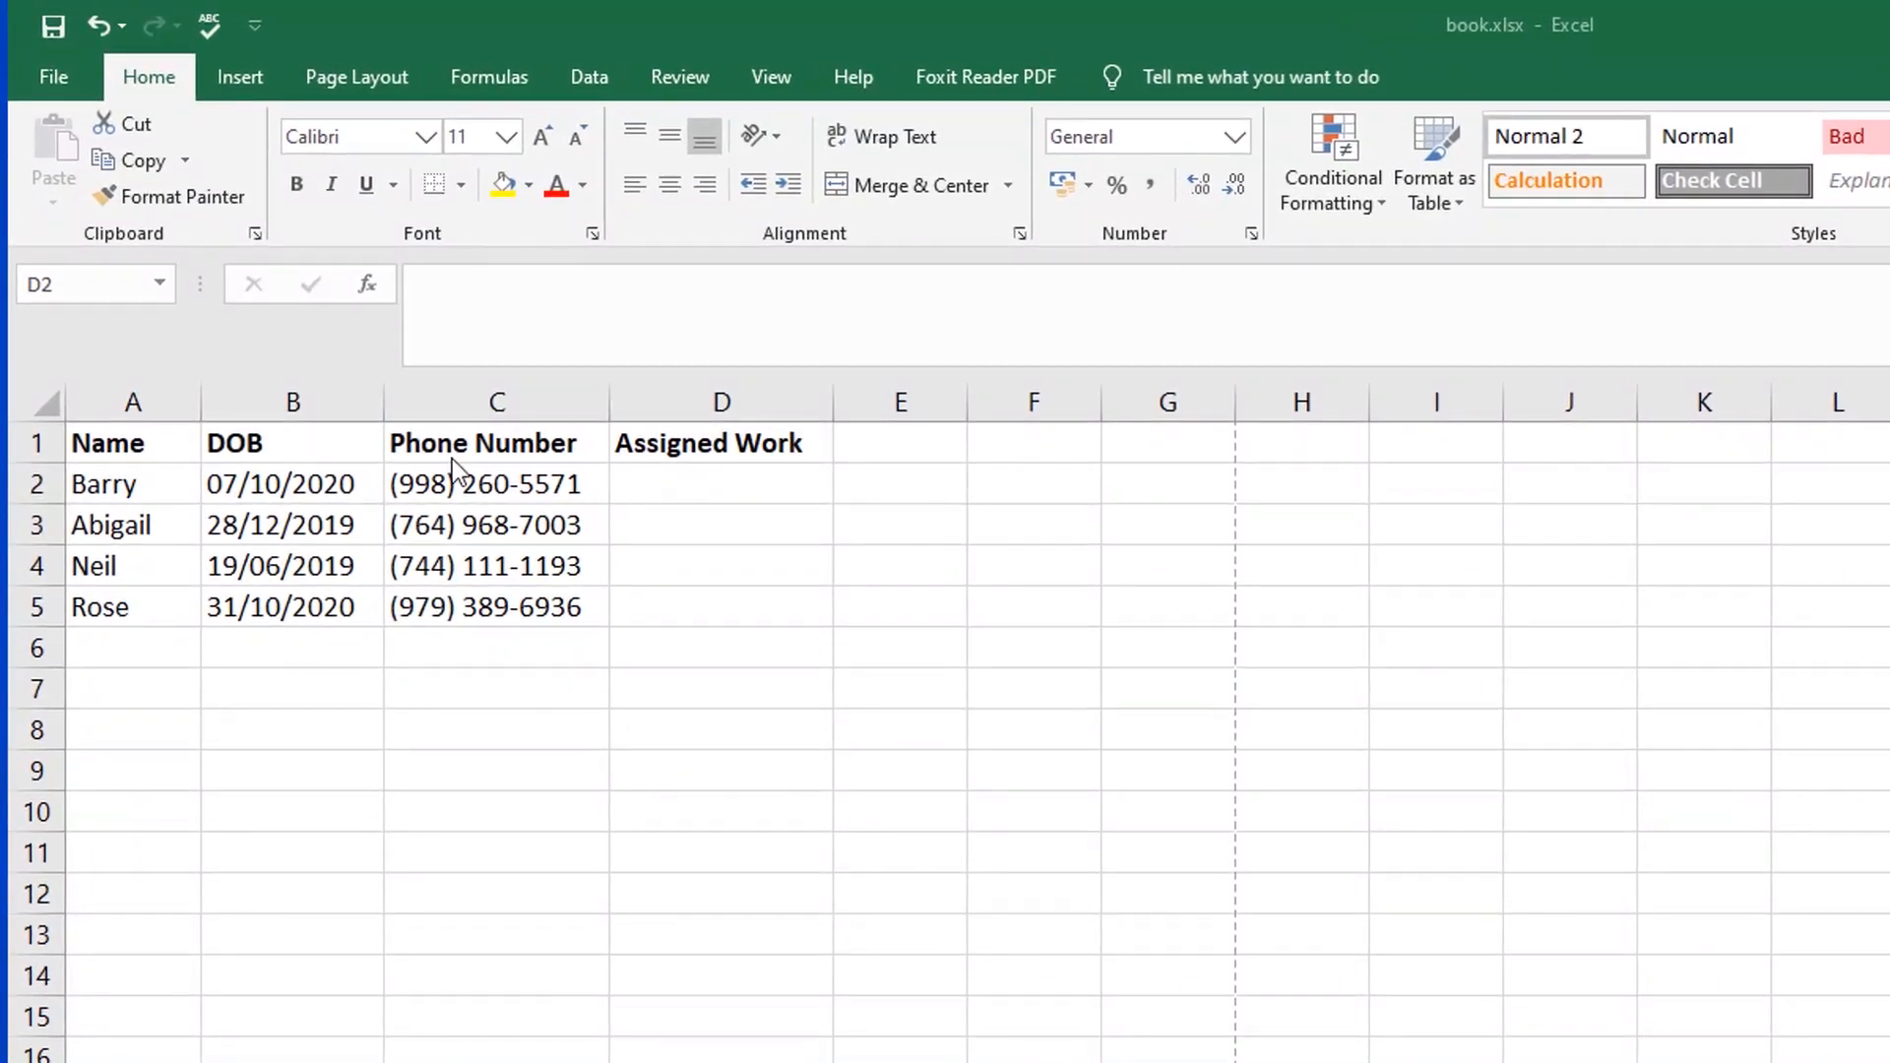
Step: Review the job list on the Work sheet and return to the Info sheet
click(697, 492)
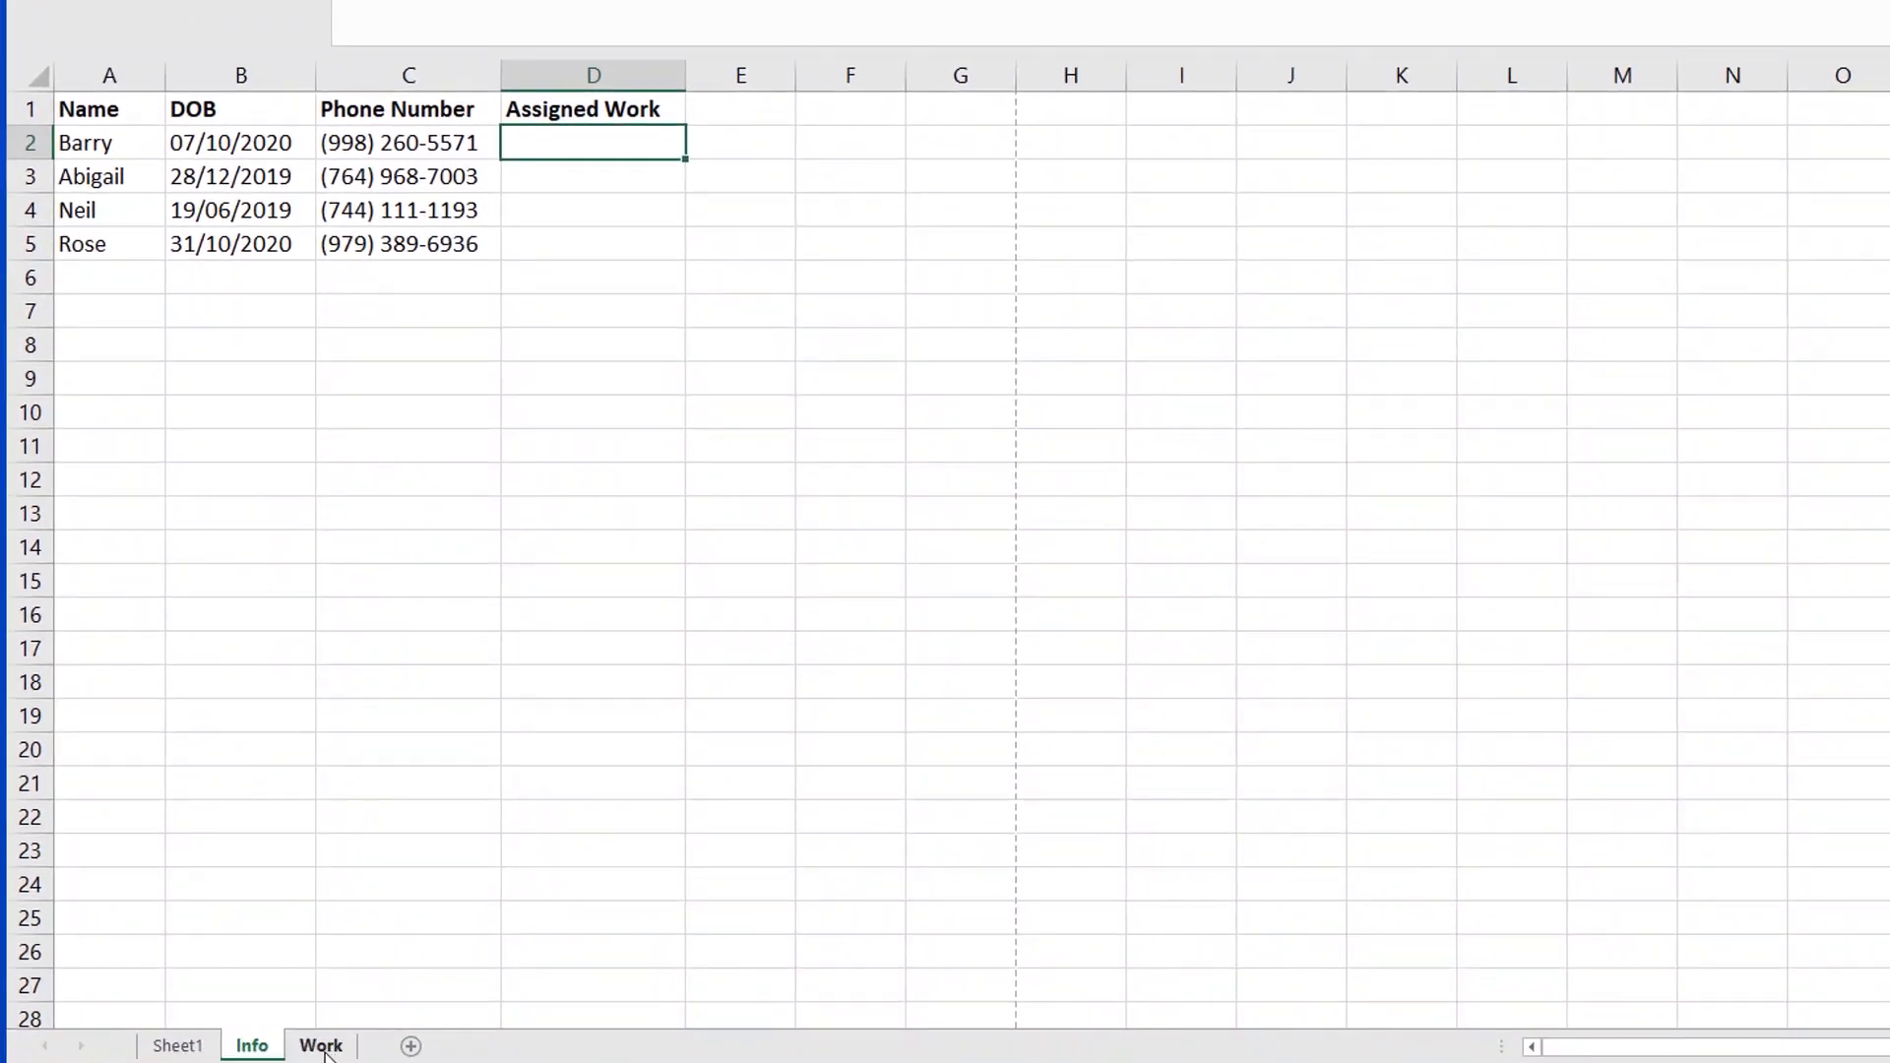
click(322, 1047)
click(126, 345)
click(143, 446)
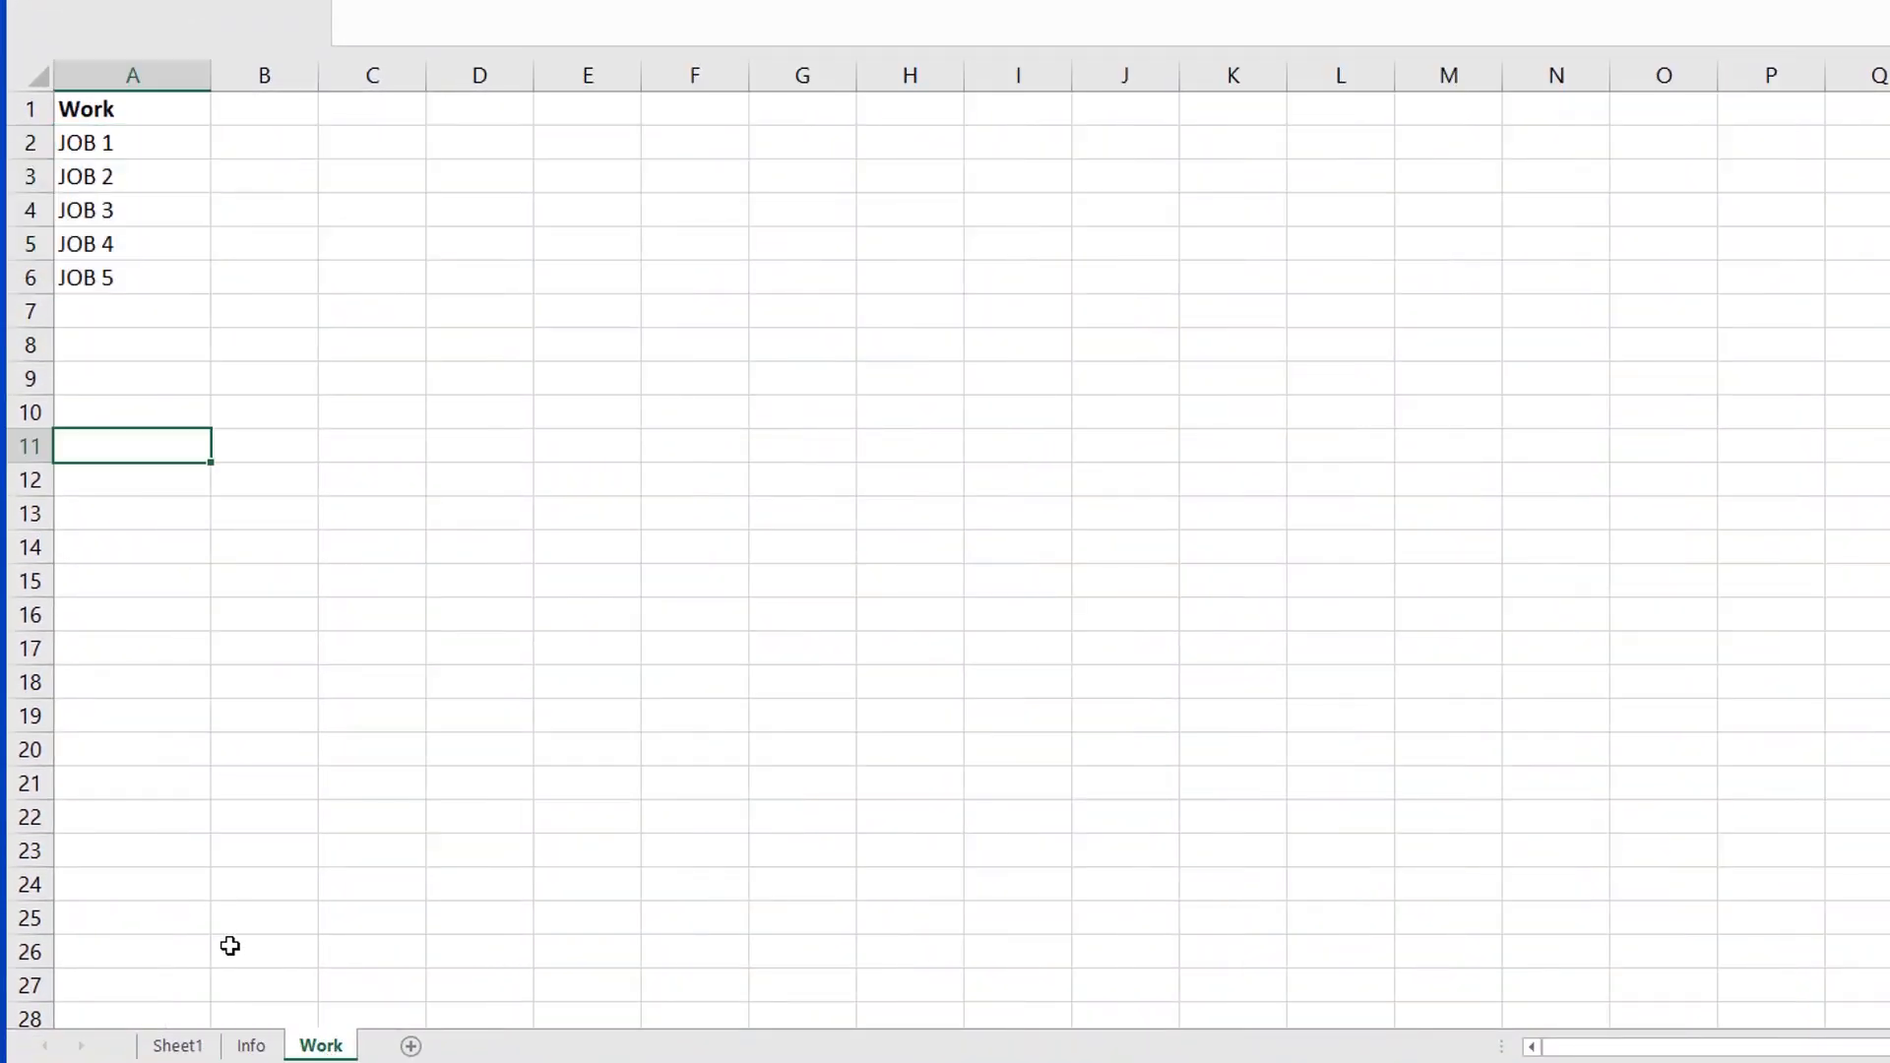
click(248, 1056)
click(571, 210)
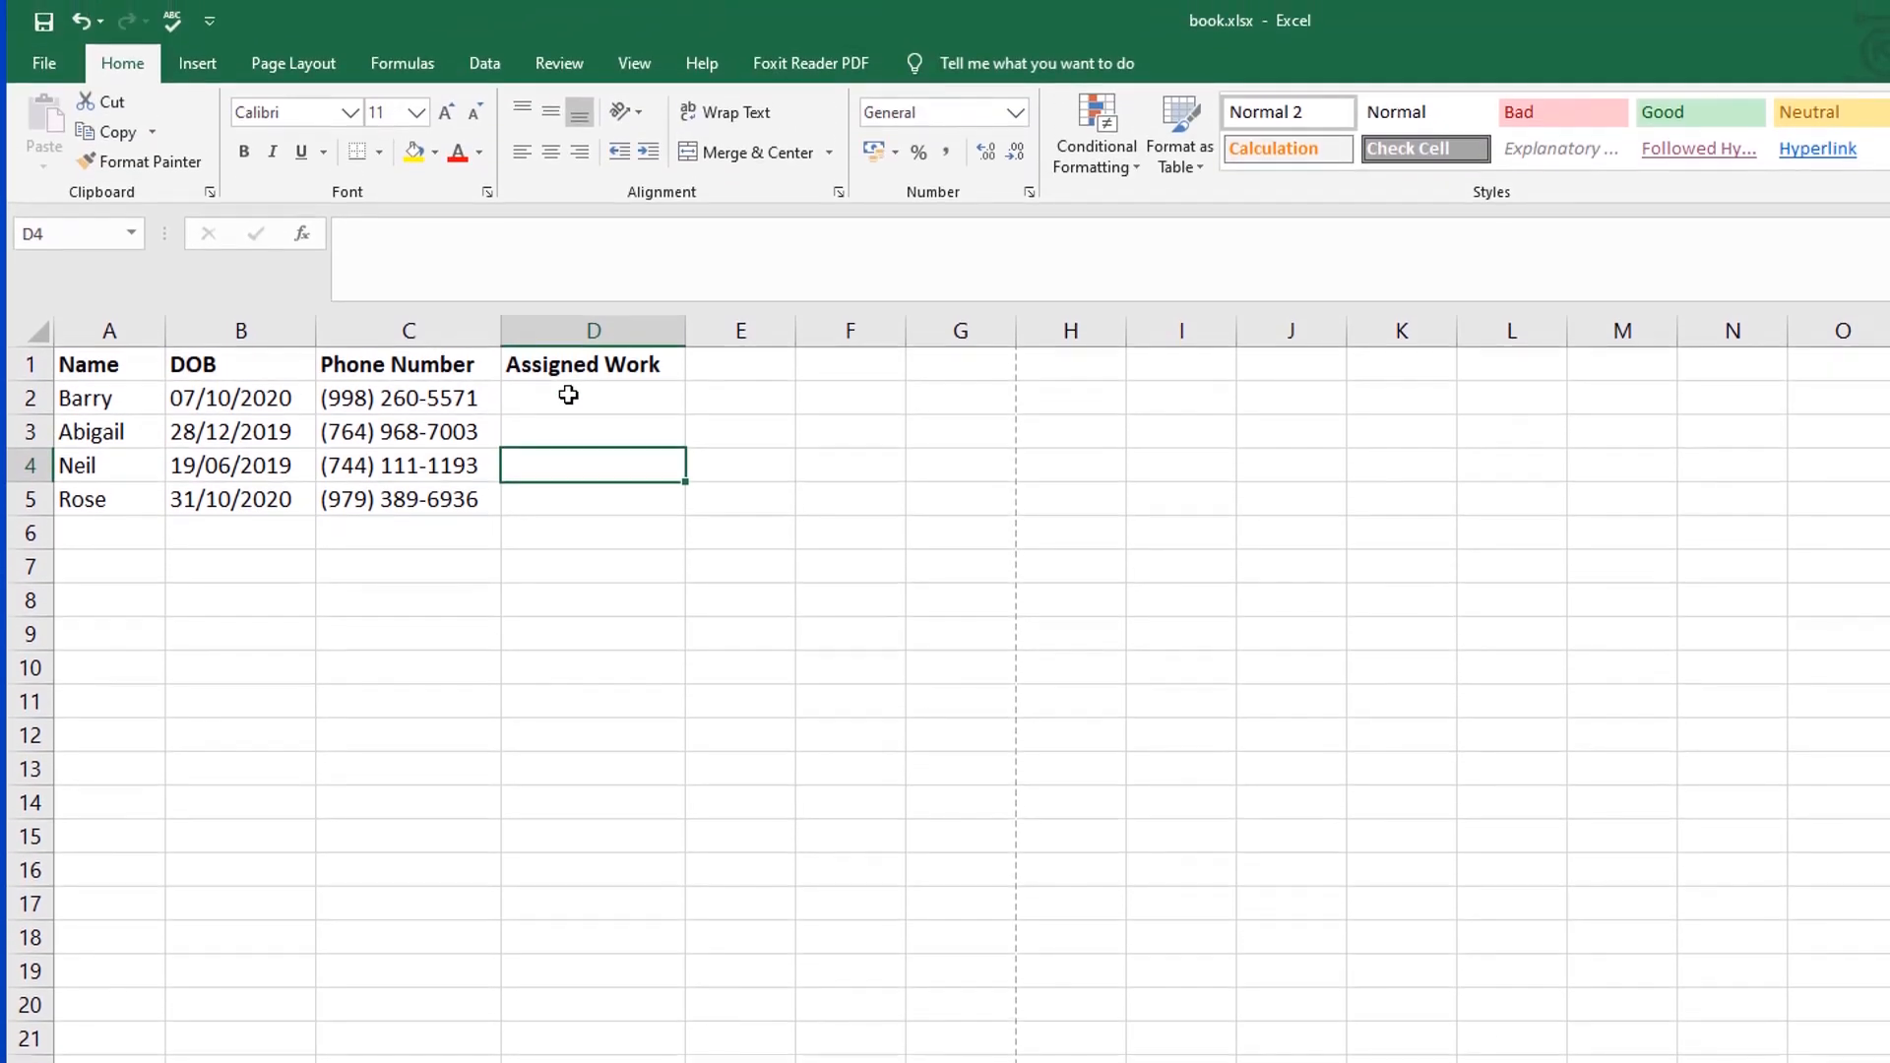
Step: Add List data validation to the Assigned Work cells D2:D5, using =Work!$A$2:$A$6 as the source
drag(569, 395, 585, 516)
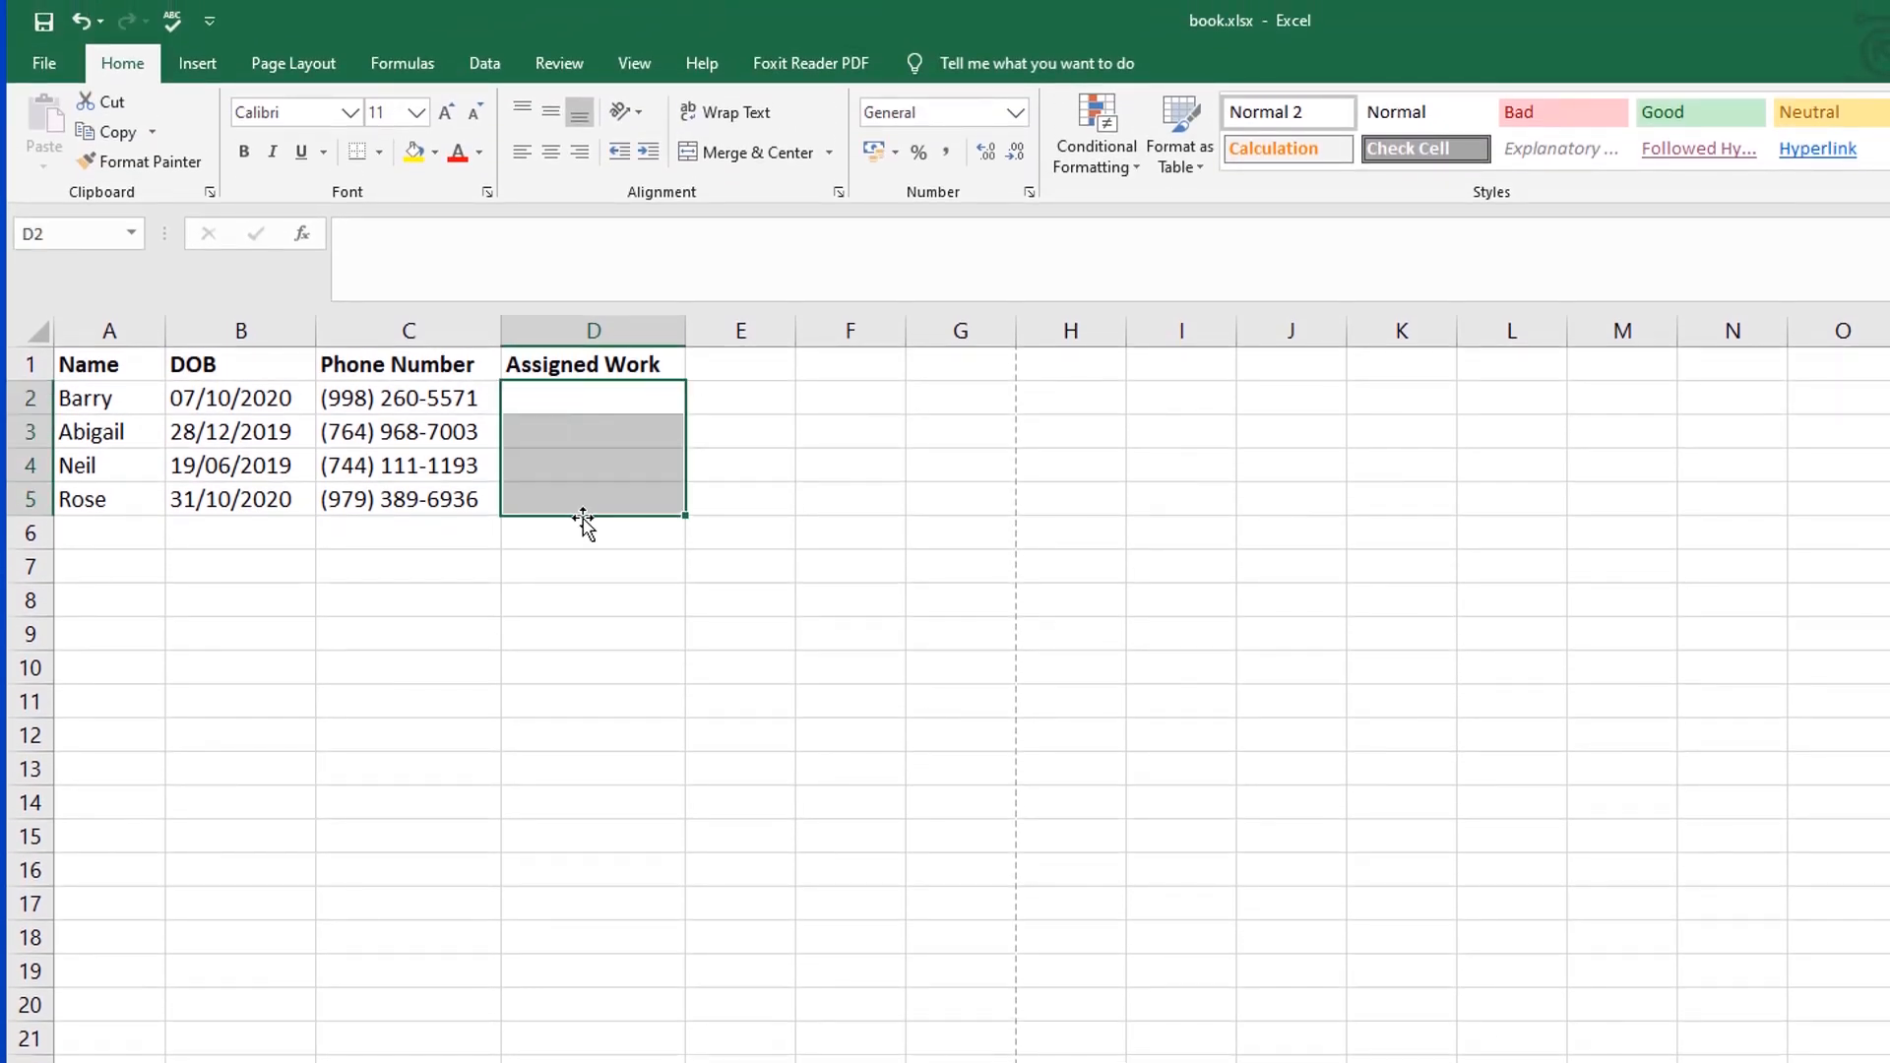
click(487, 64)
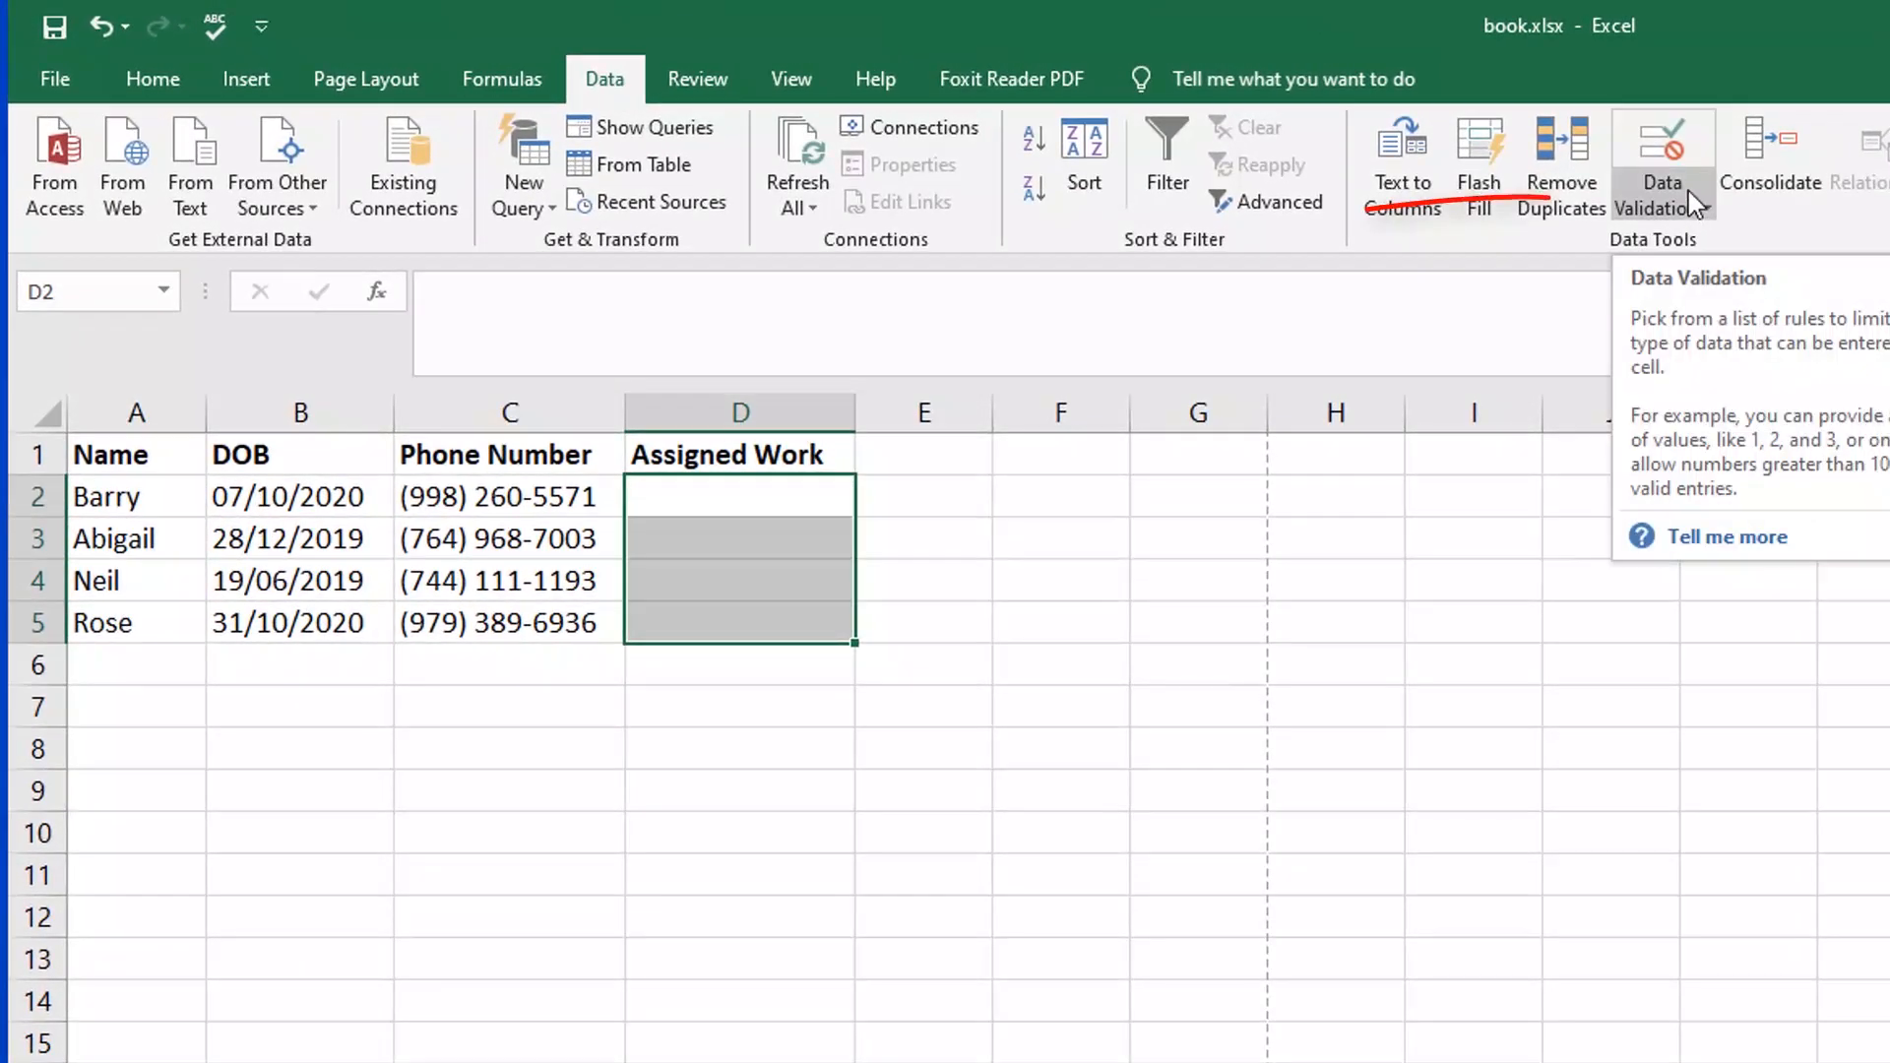
click(1673, 178)
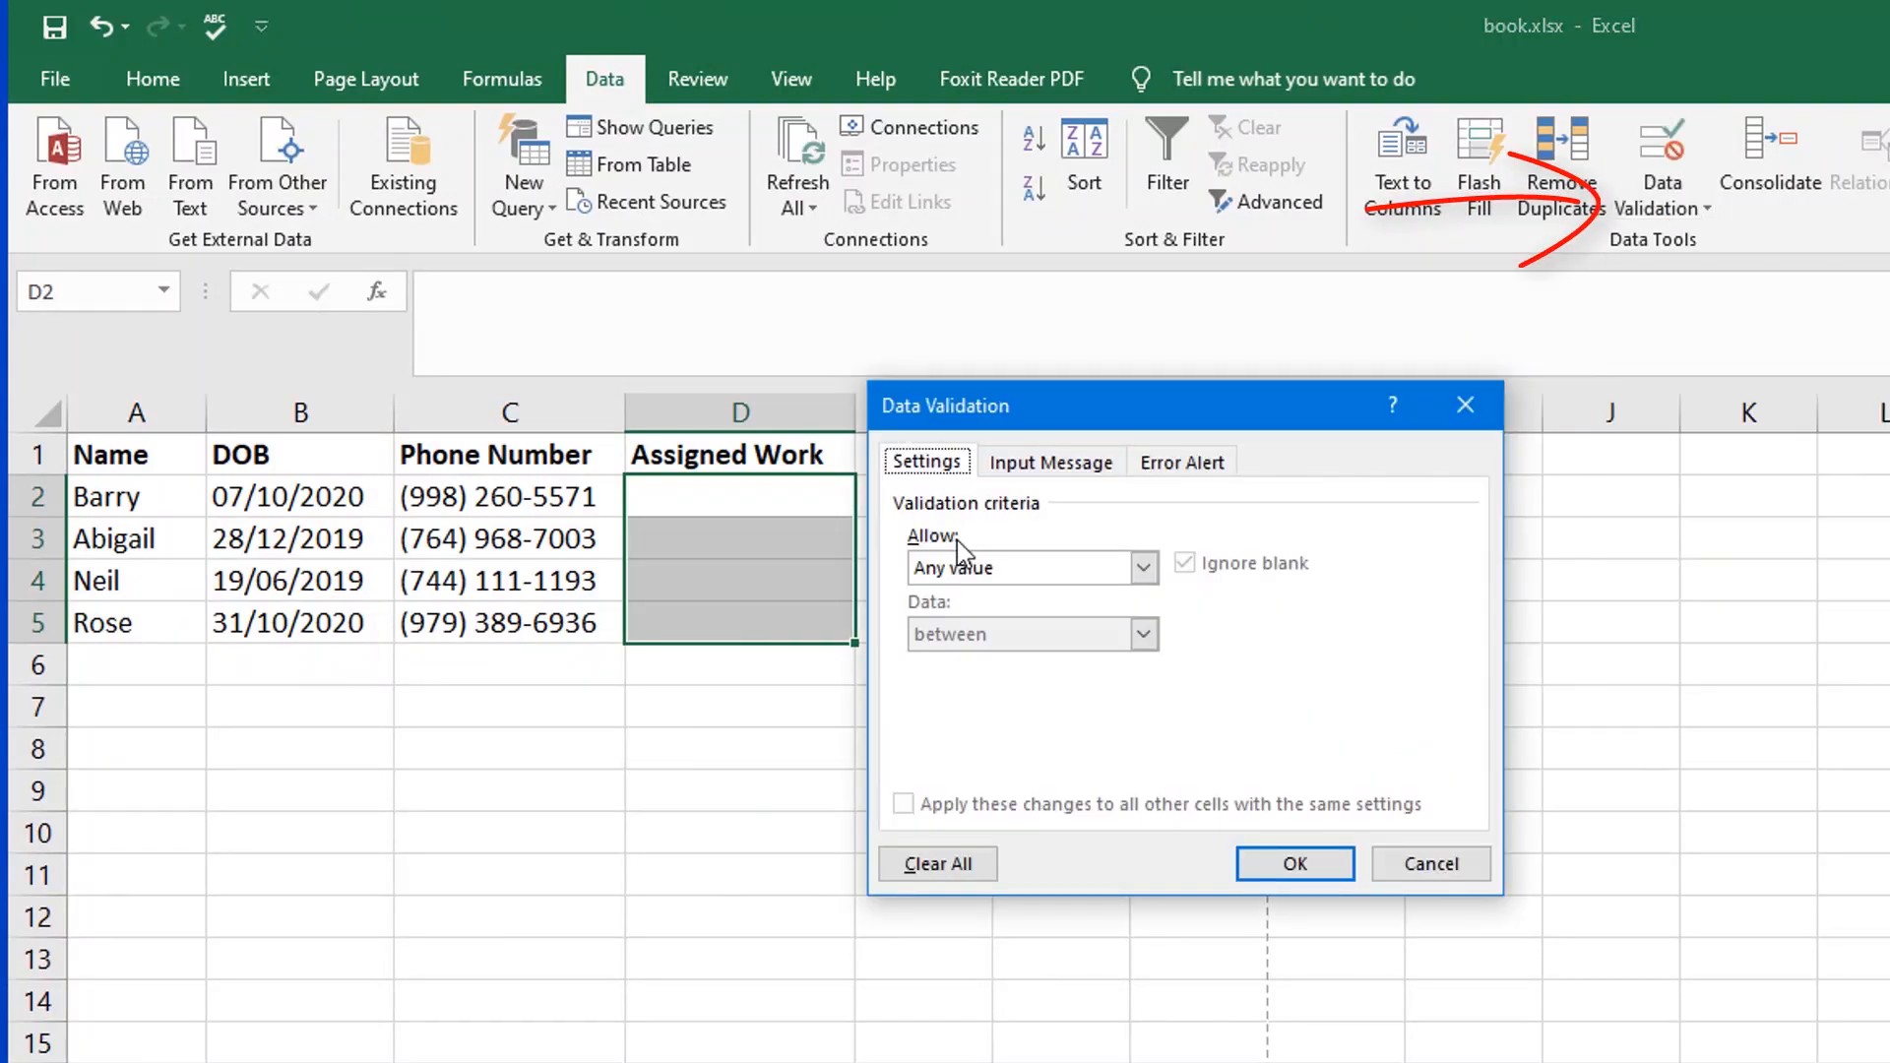
click(1143, 569)
click(1055, 661)
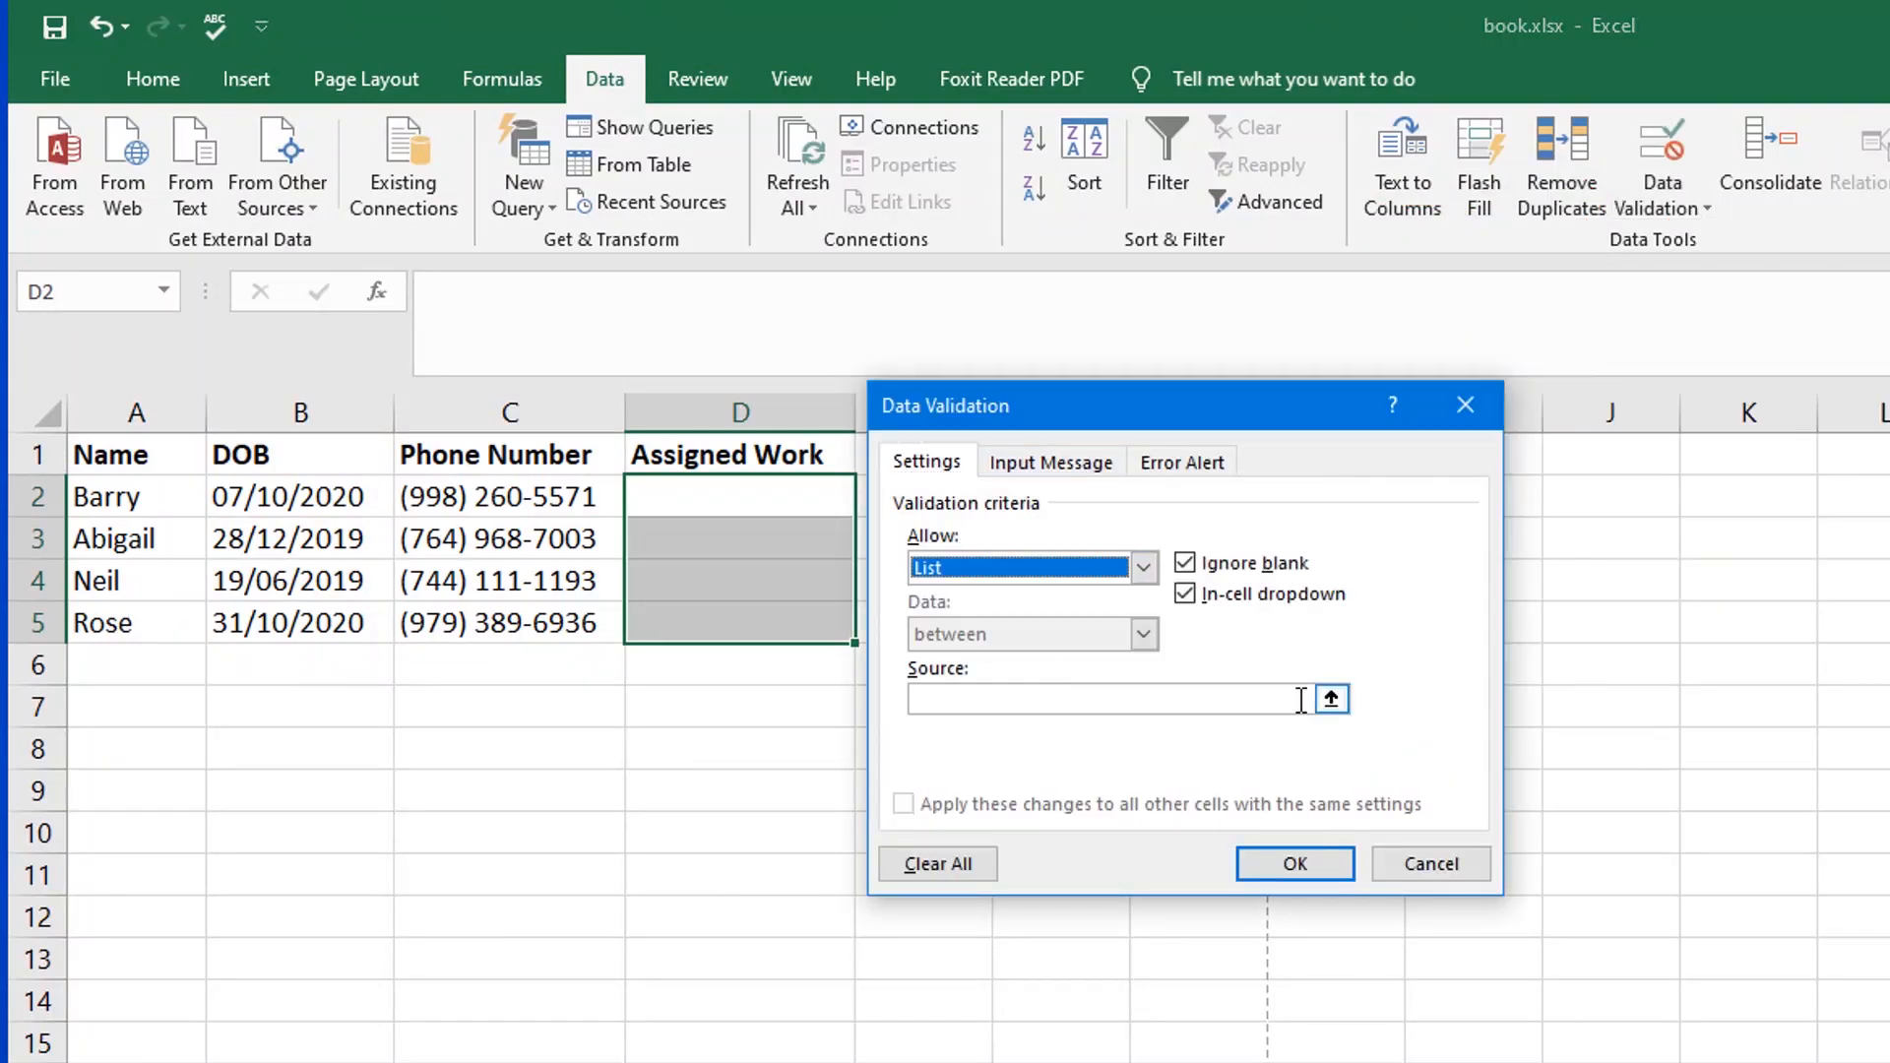
click(1270, 699)
click(1331, 700)
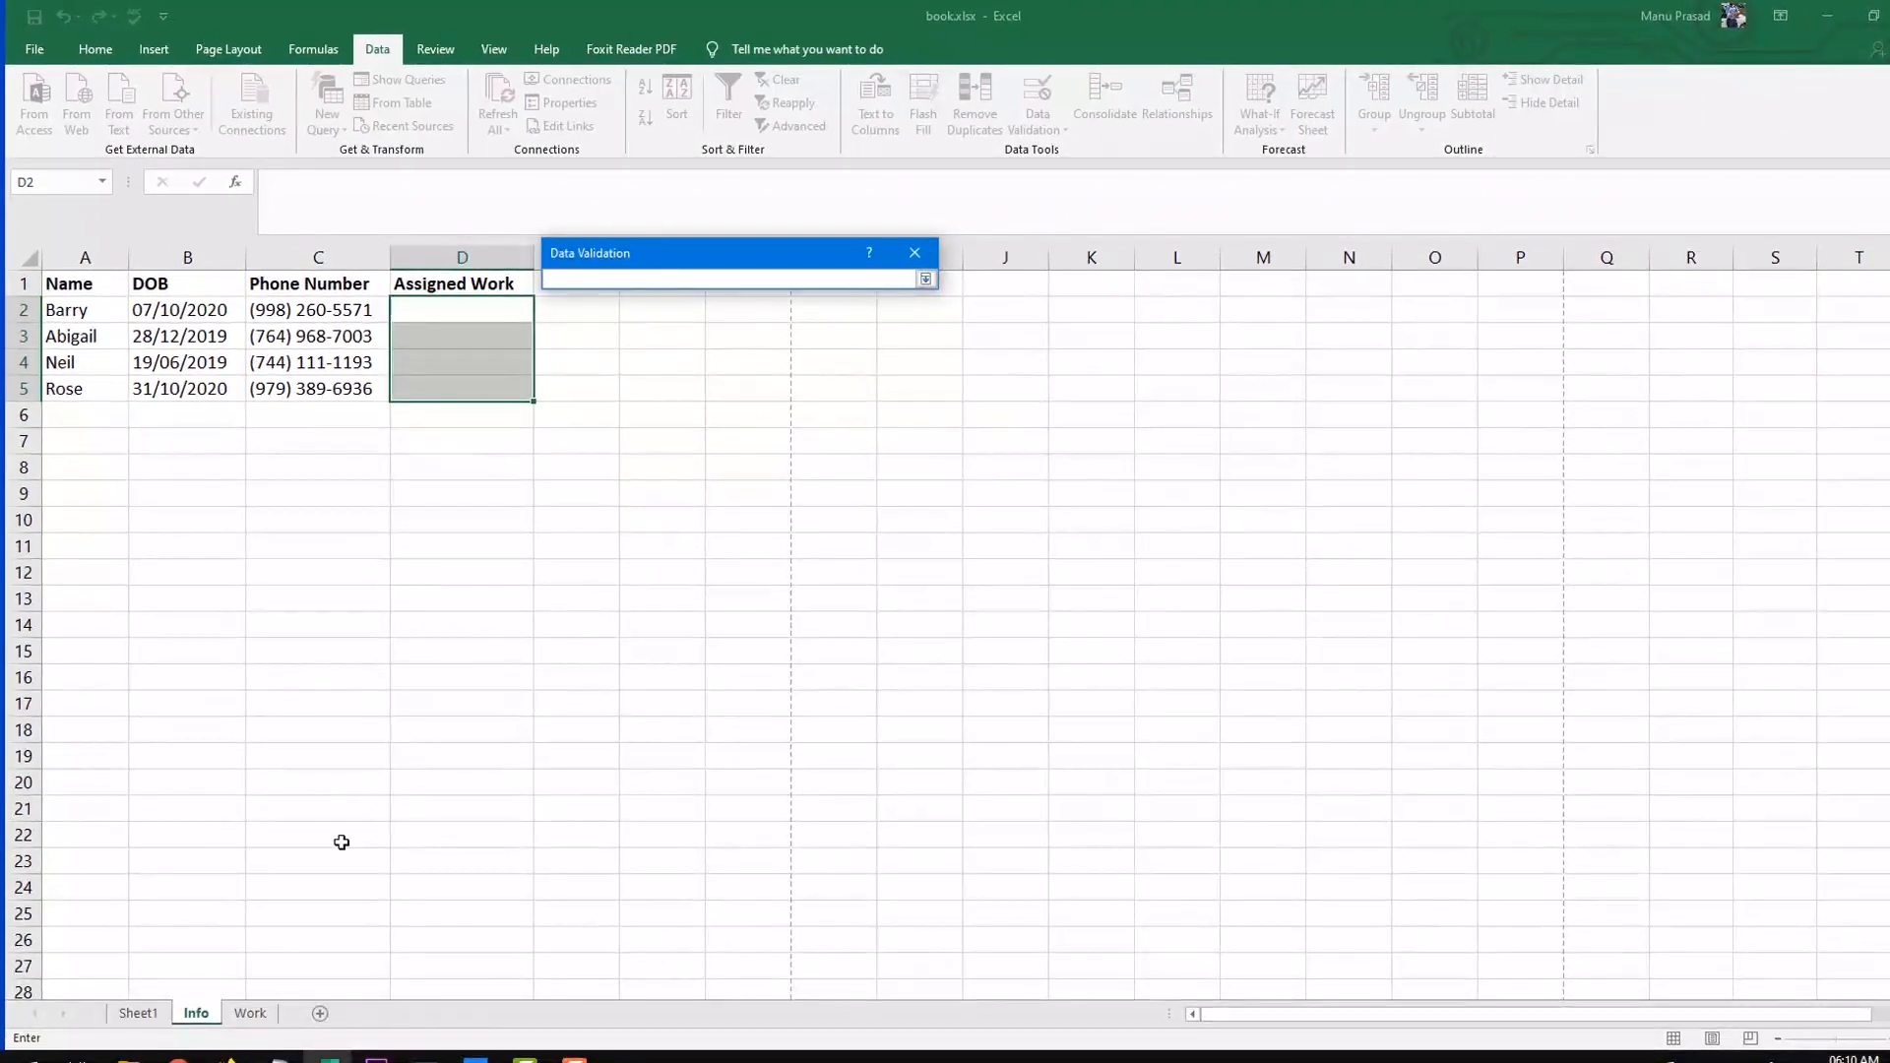
click(250, 1013)
drag(105, 311, 118, 434)
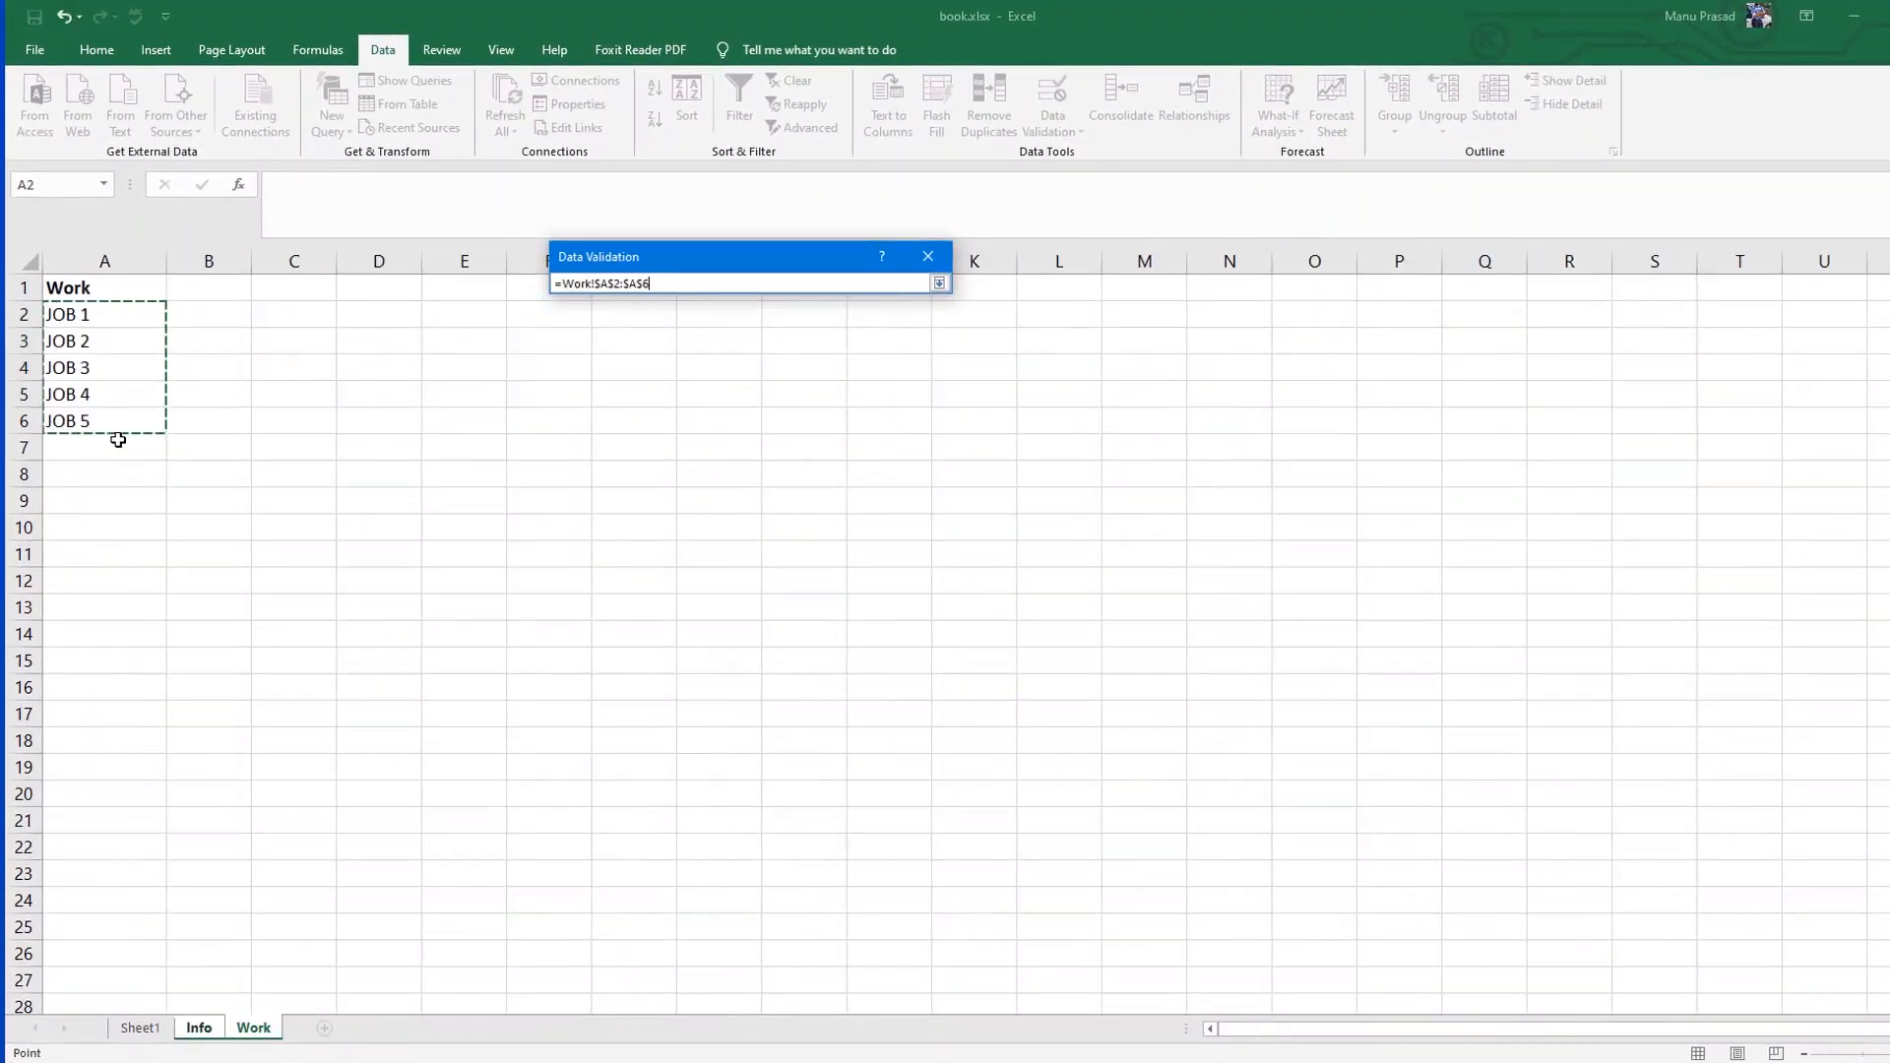
click(939, 284)
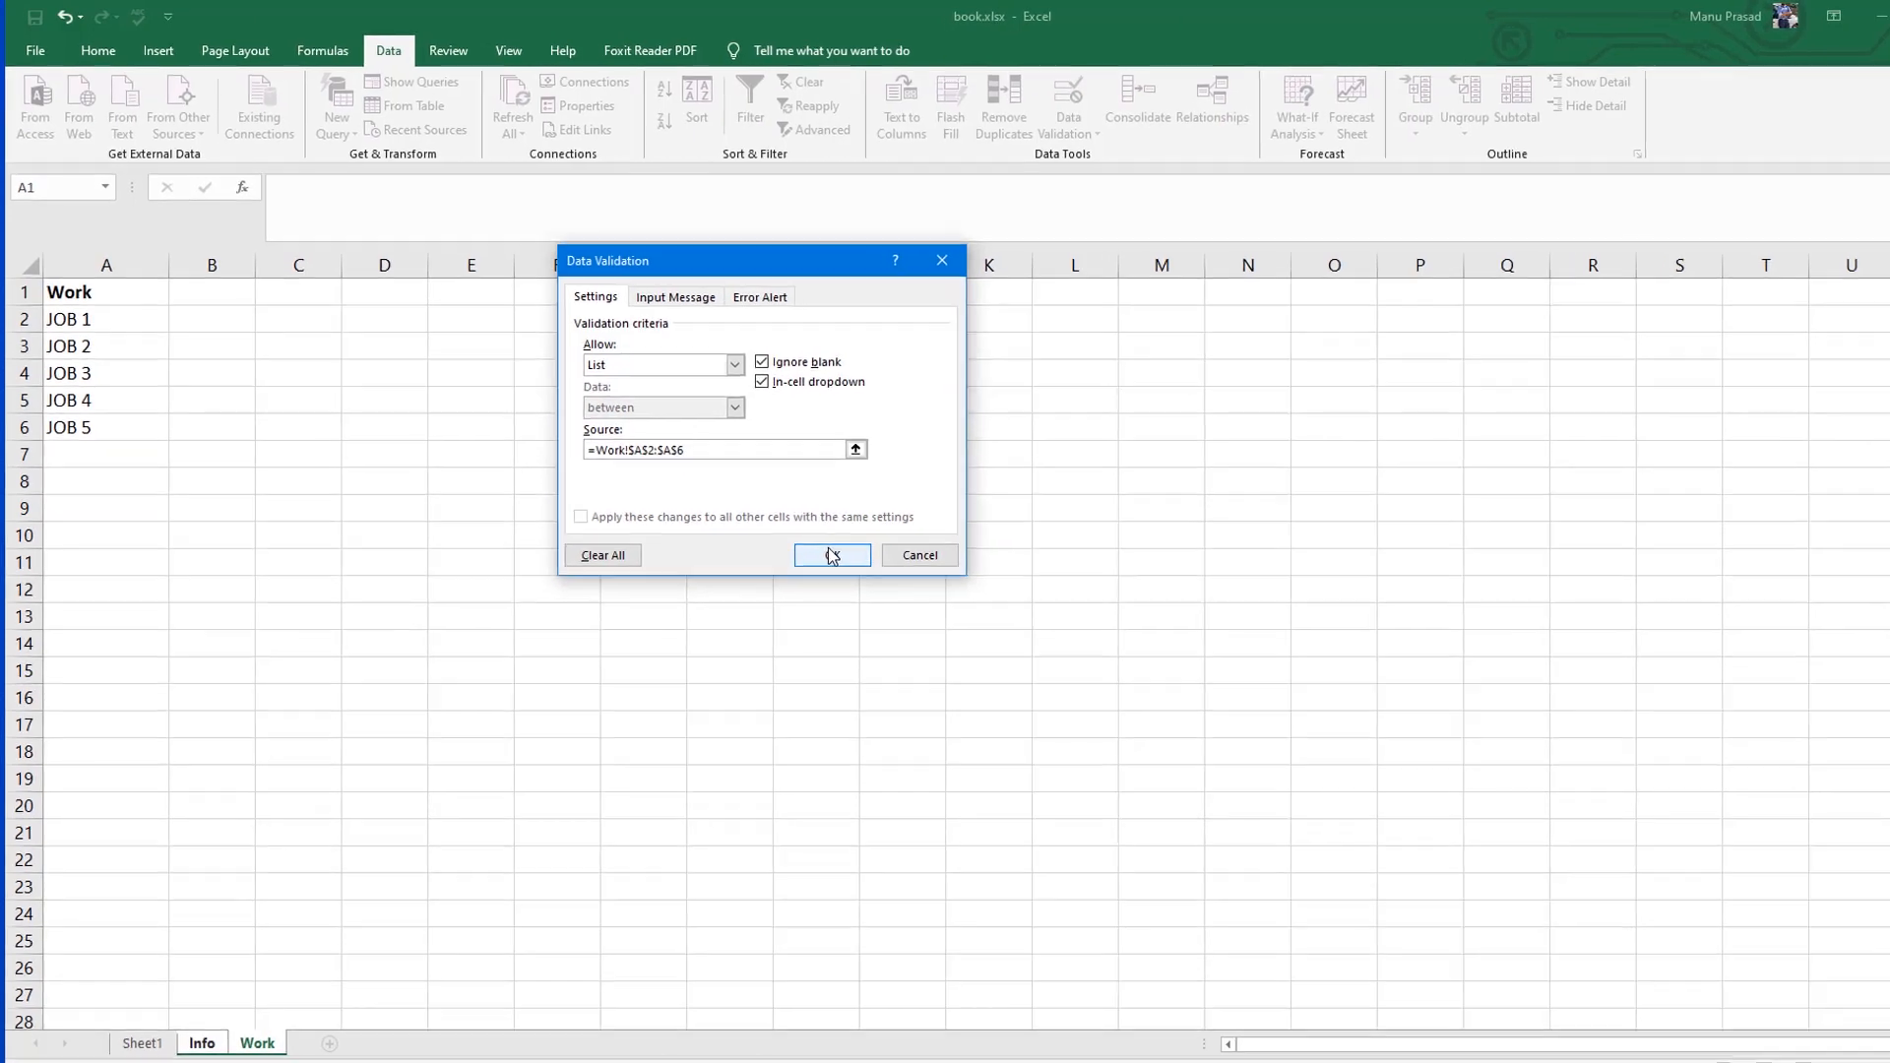
click(820, 548)
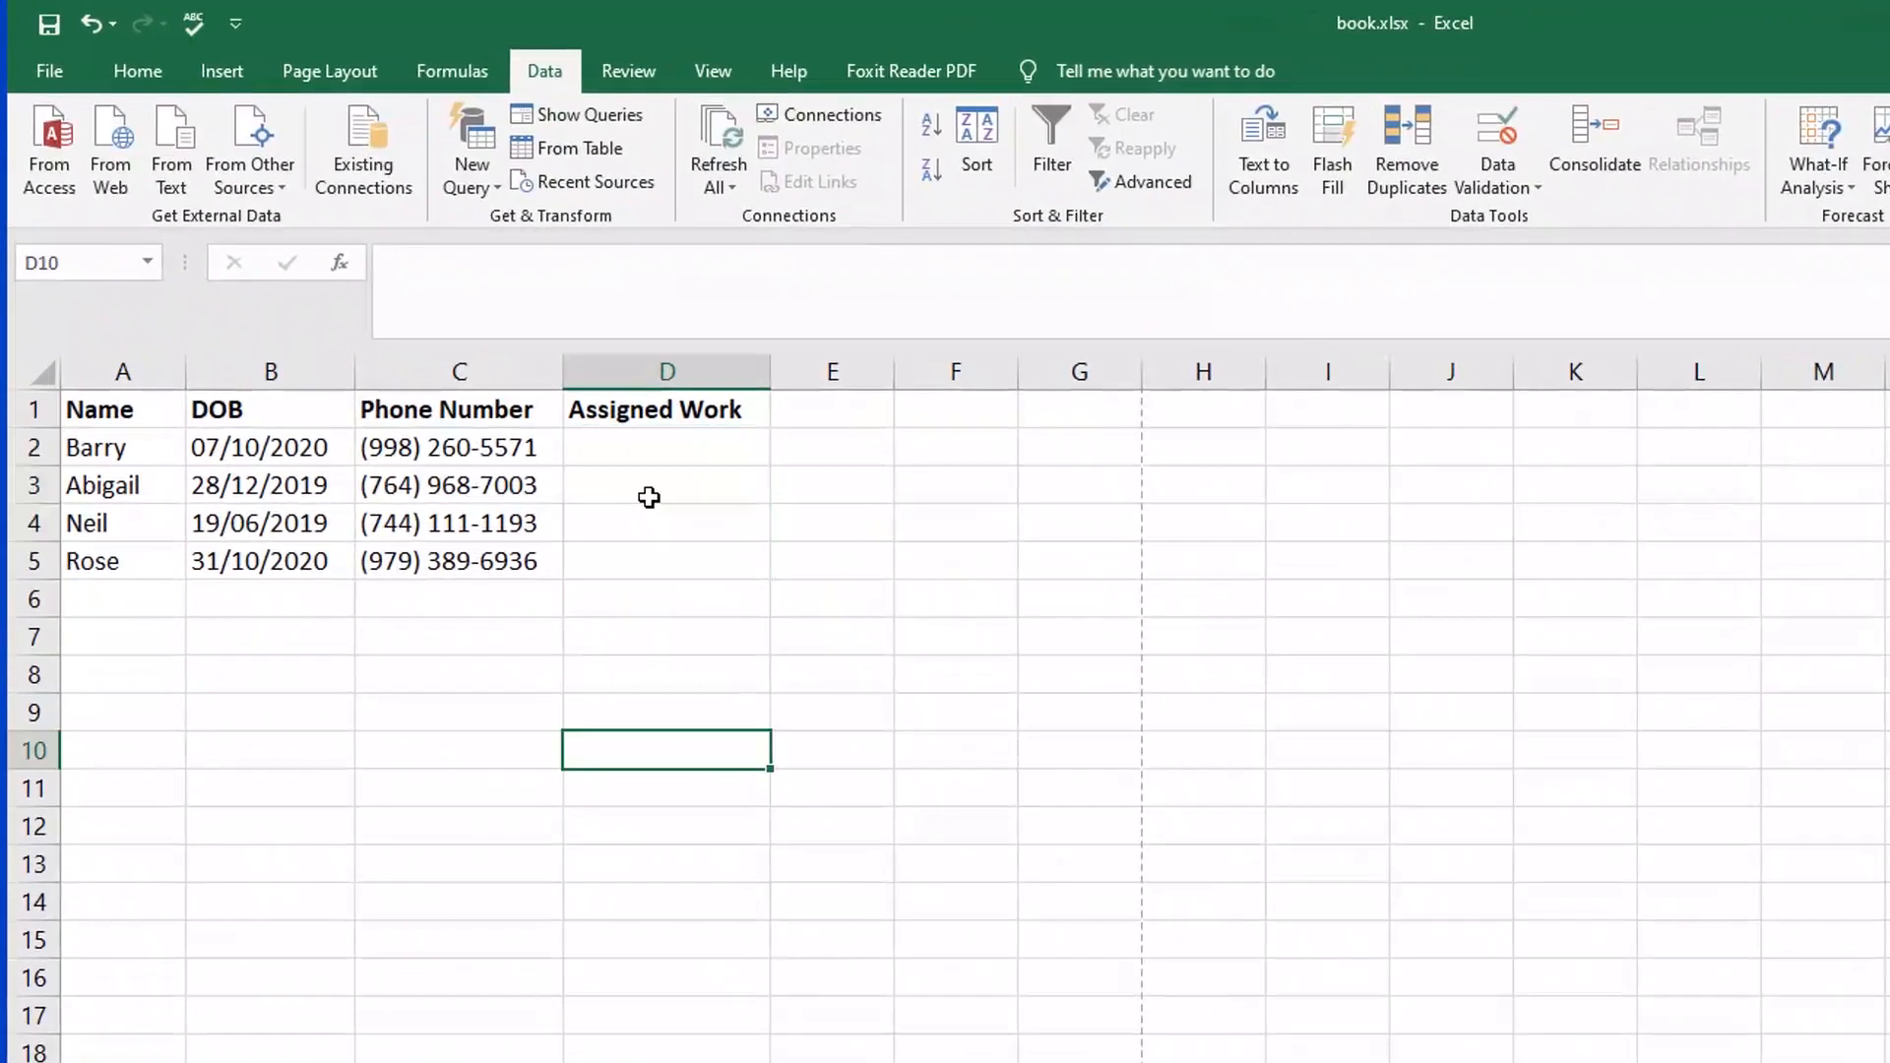
Step: Check the Assigned Work cells for their dropdown lists and choose JOB 3 in D2
click(653, 457)
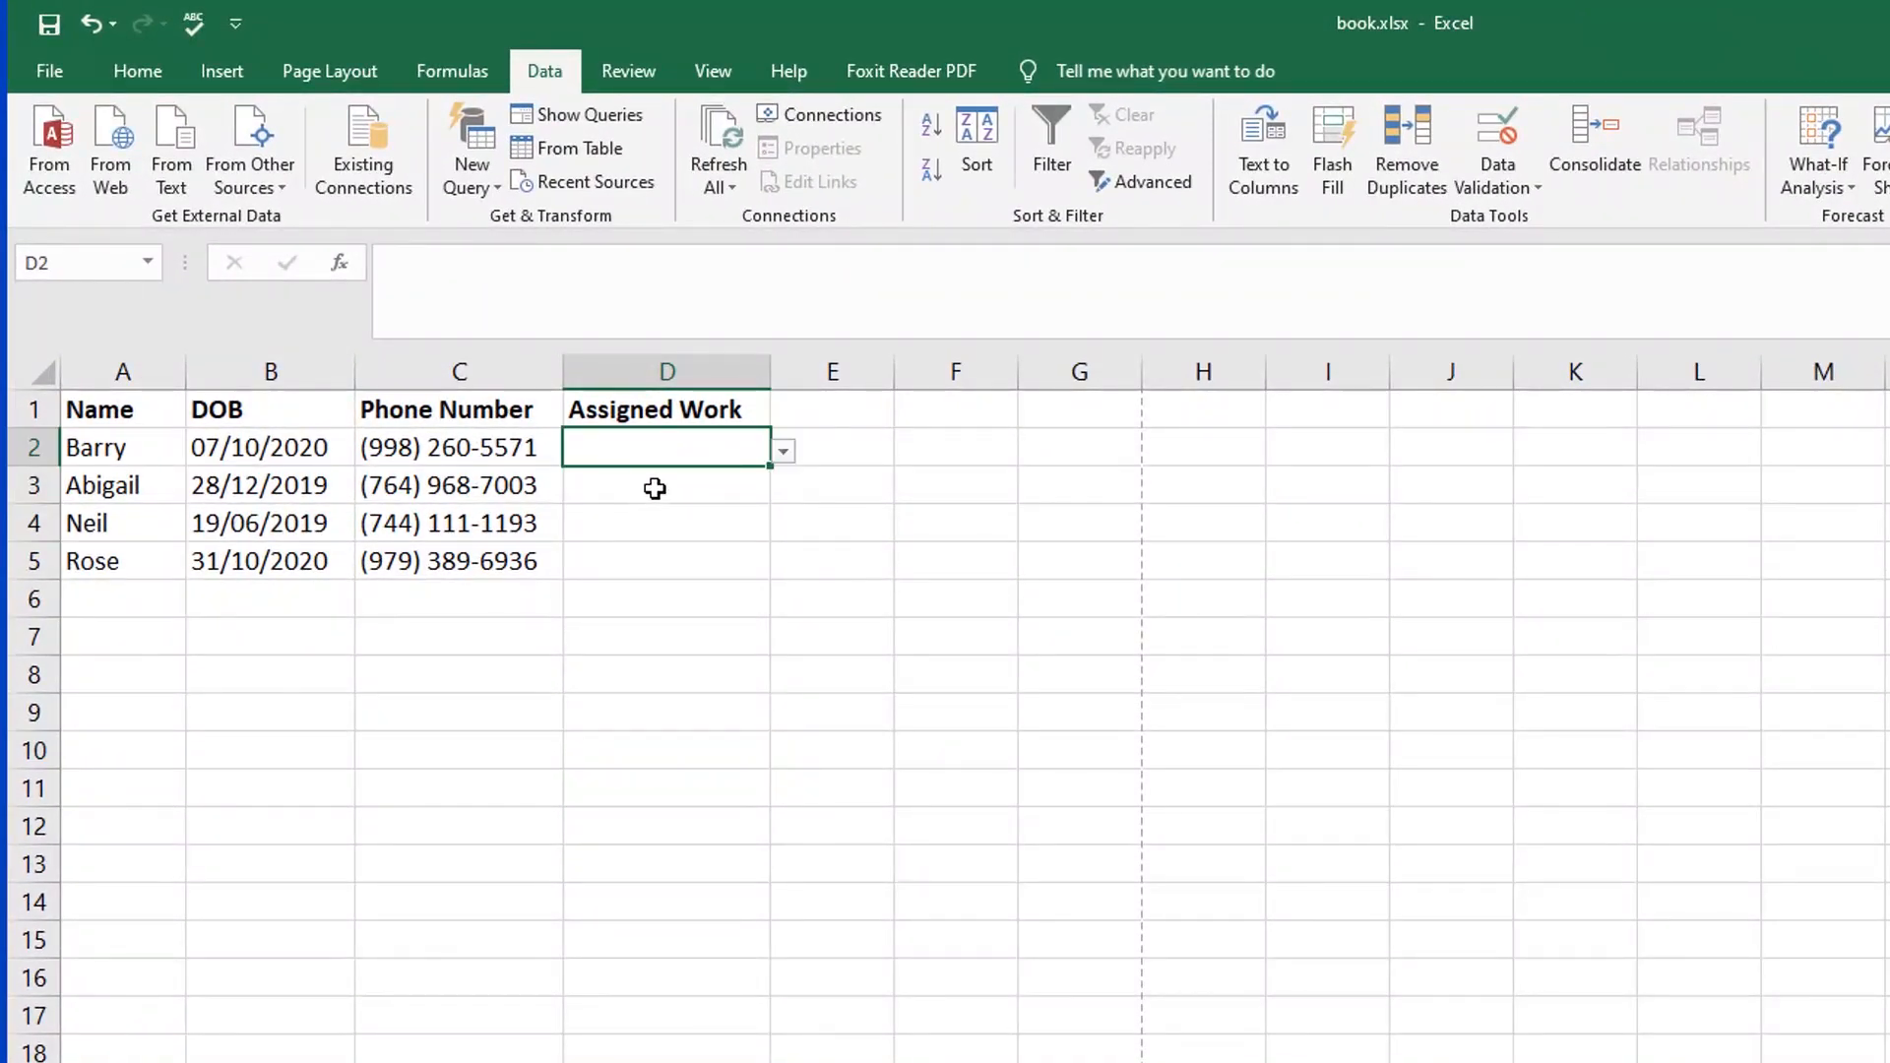
click(655, 489)
click(663, 442)
click(656, 490)
click(654, 532)
click(676, 449)
click(784, 454)
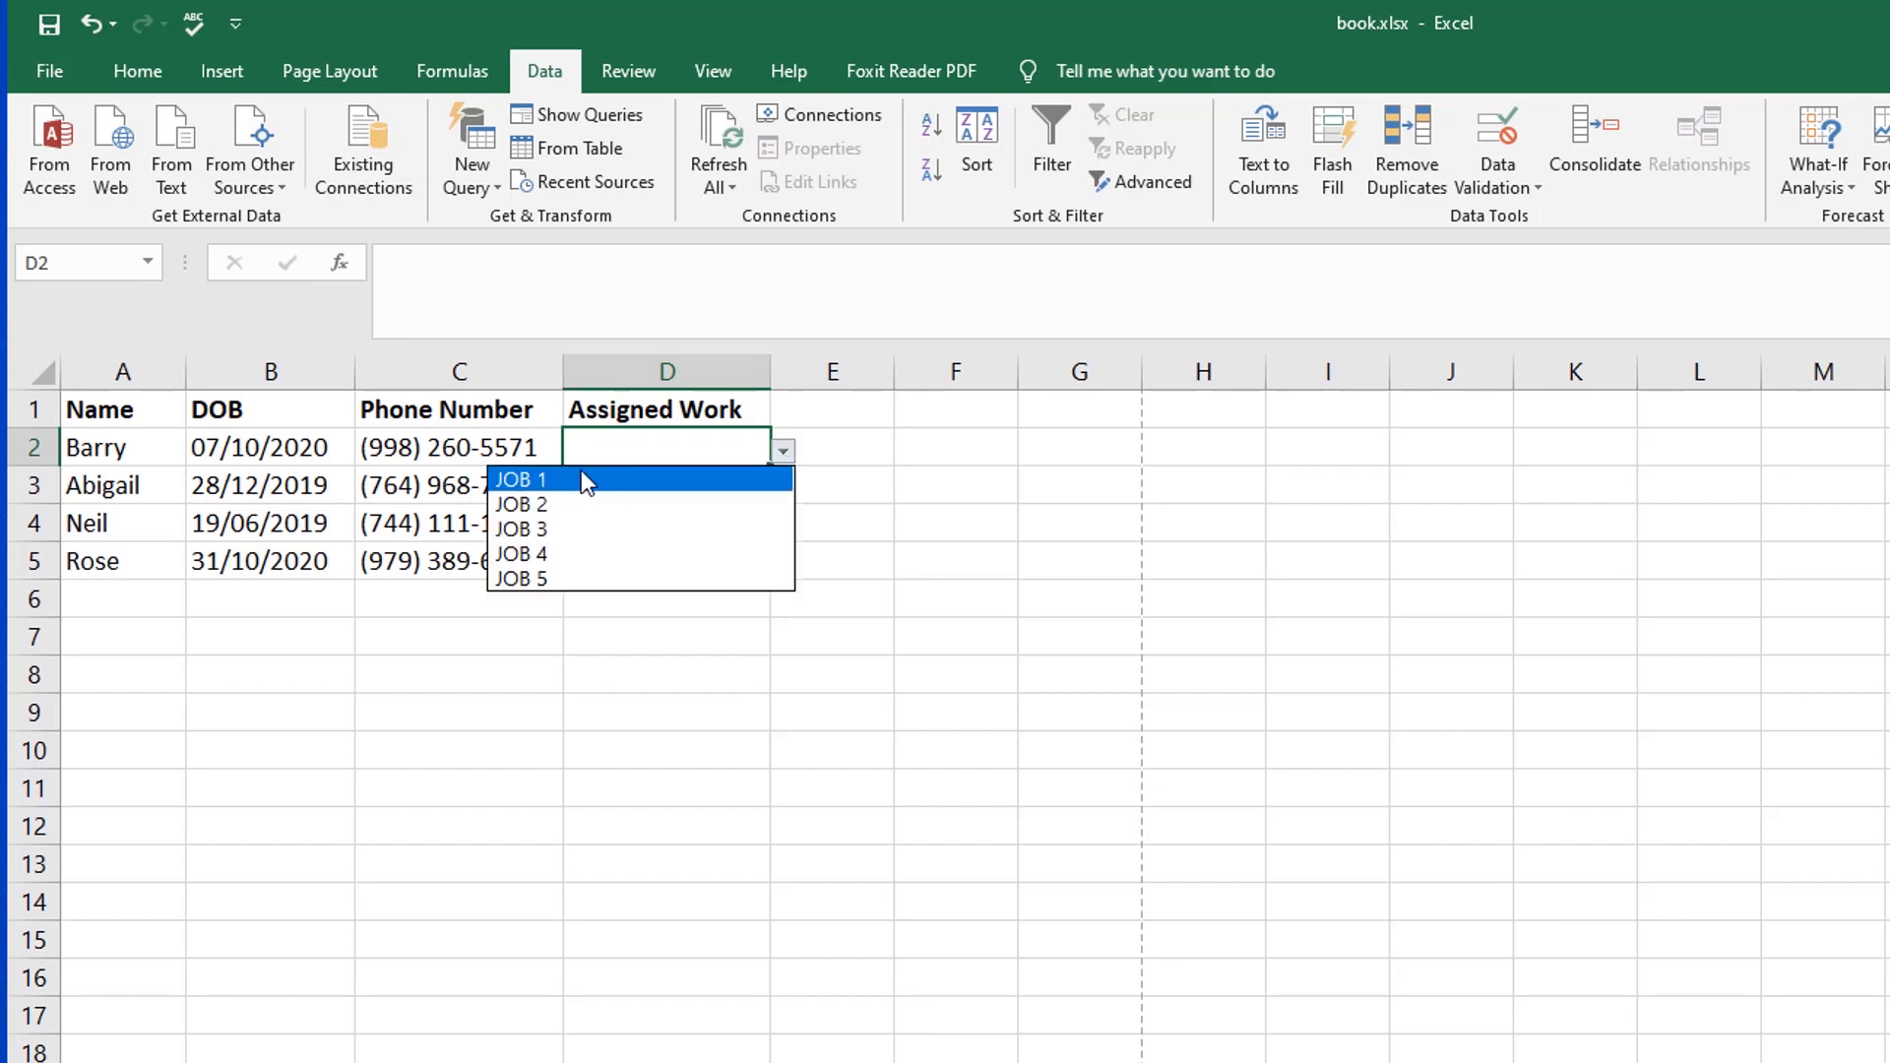
click(562, 531)
Step: Choose JOB 4 from the dropdown lists in Assigned Work cells D3 and D4
click(692, 486)
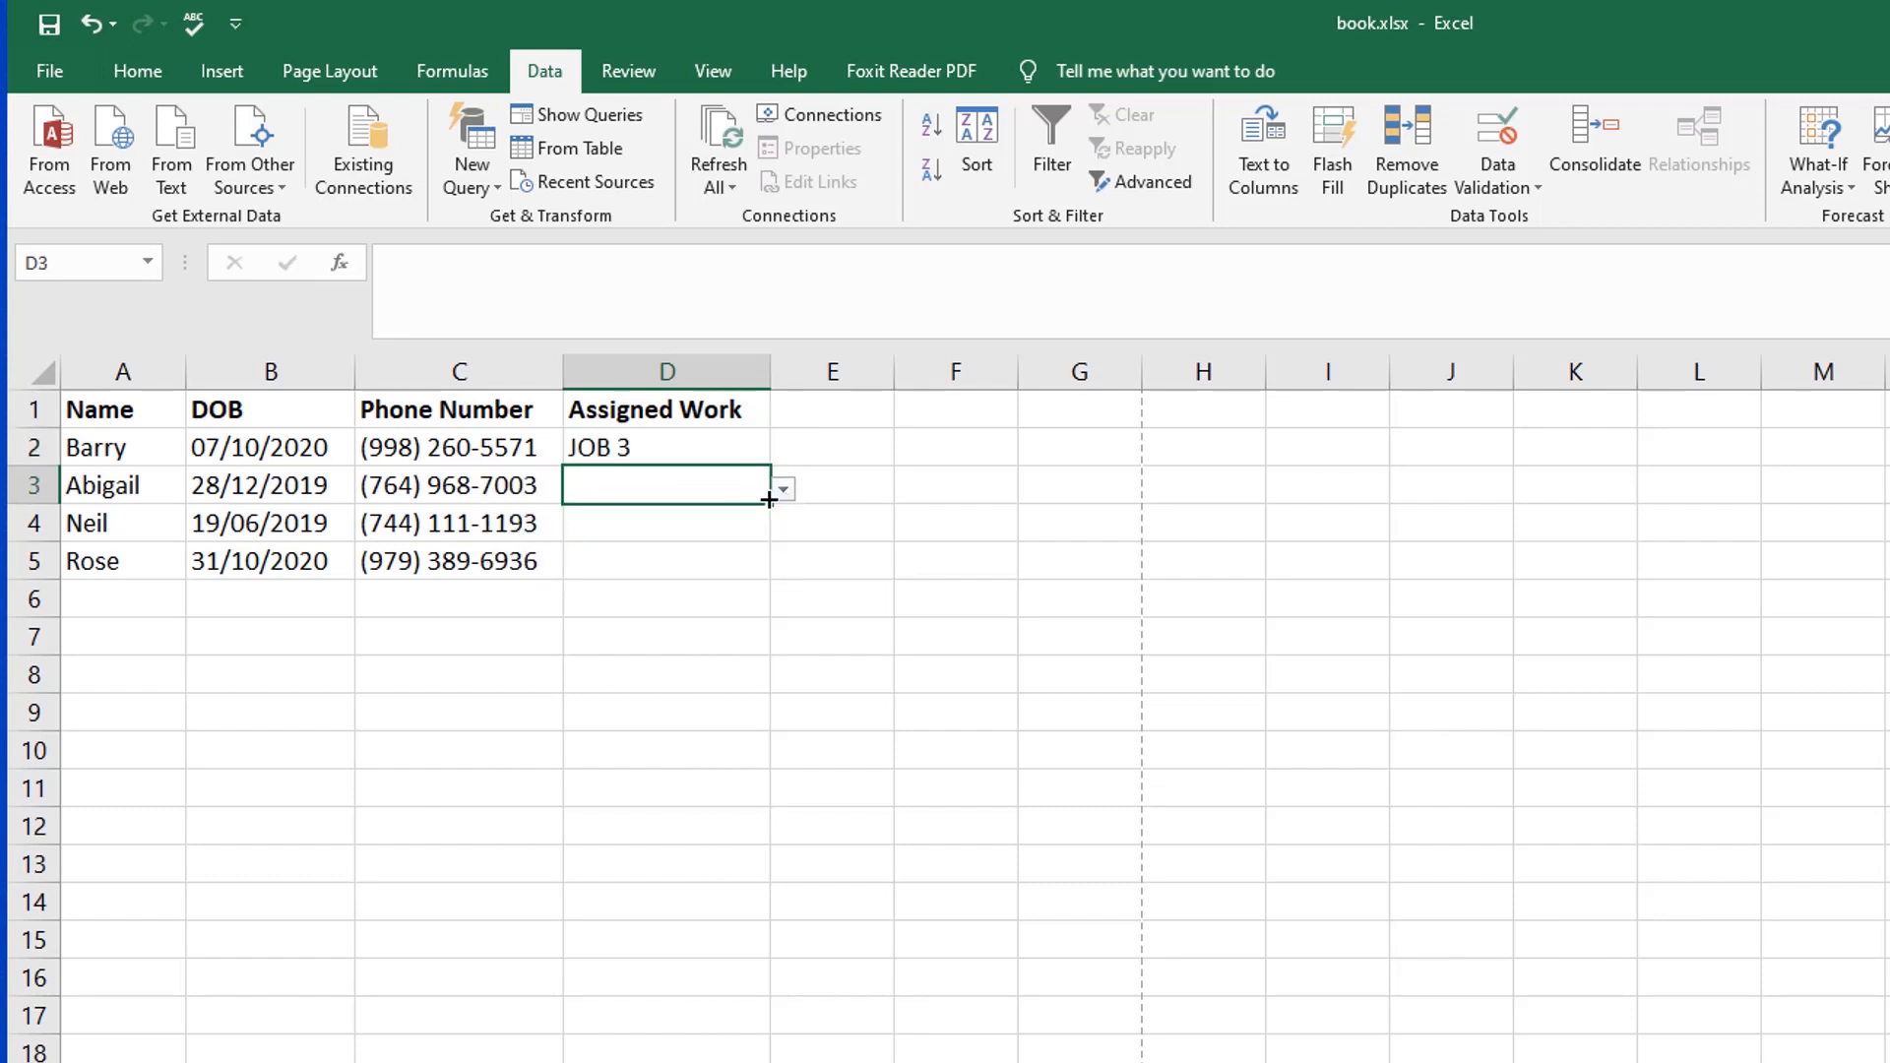
click(782, 490)
click(706, 590)
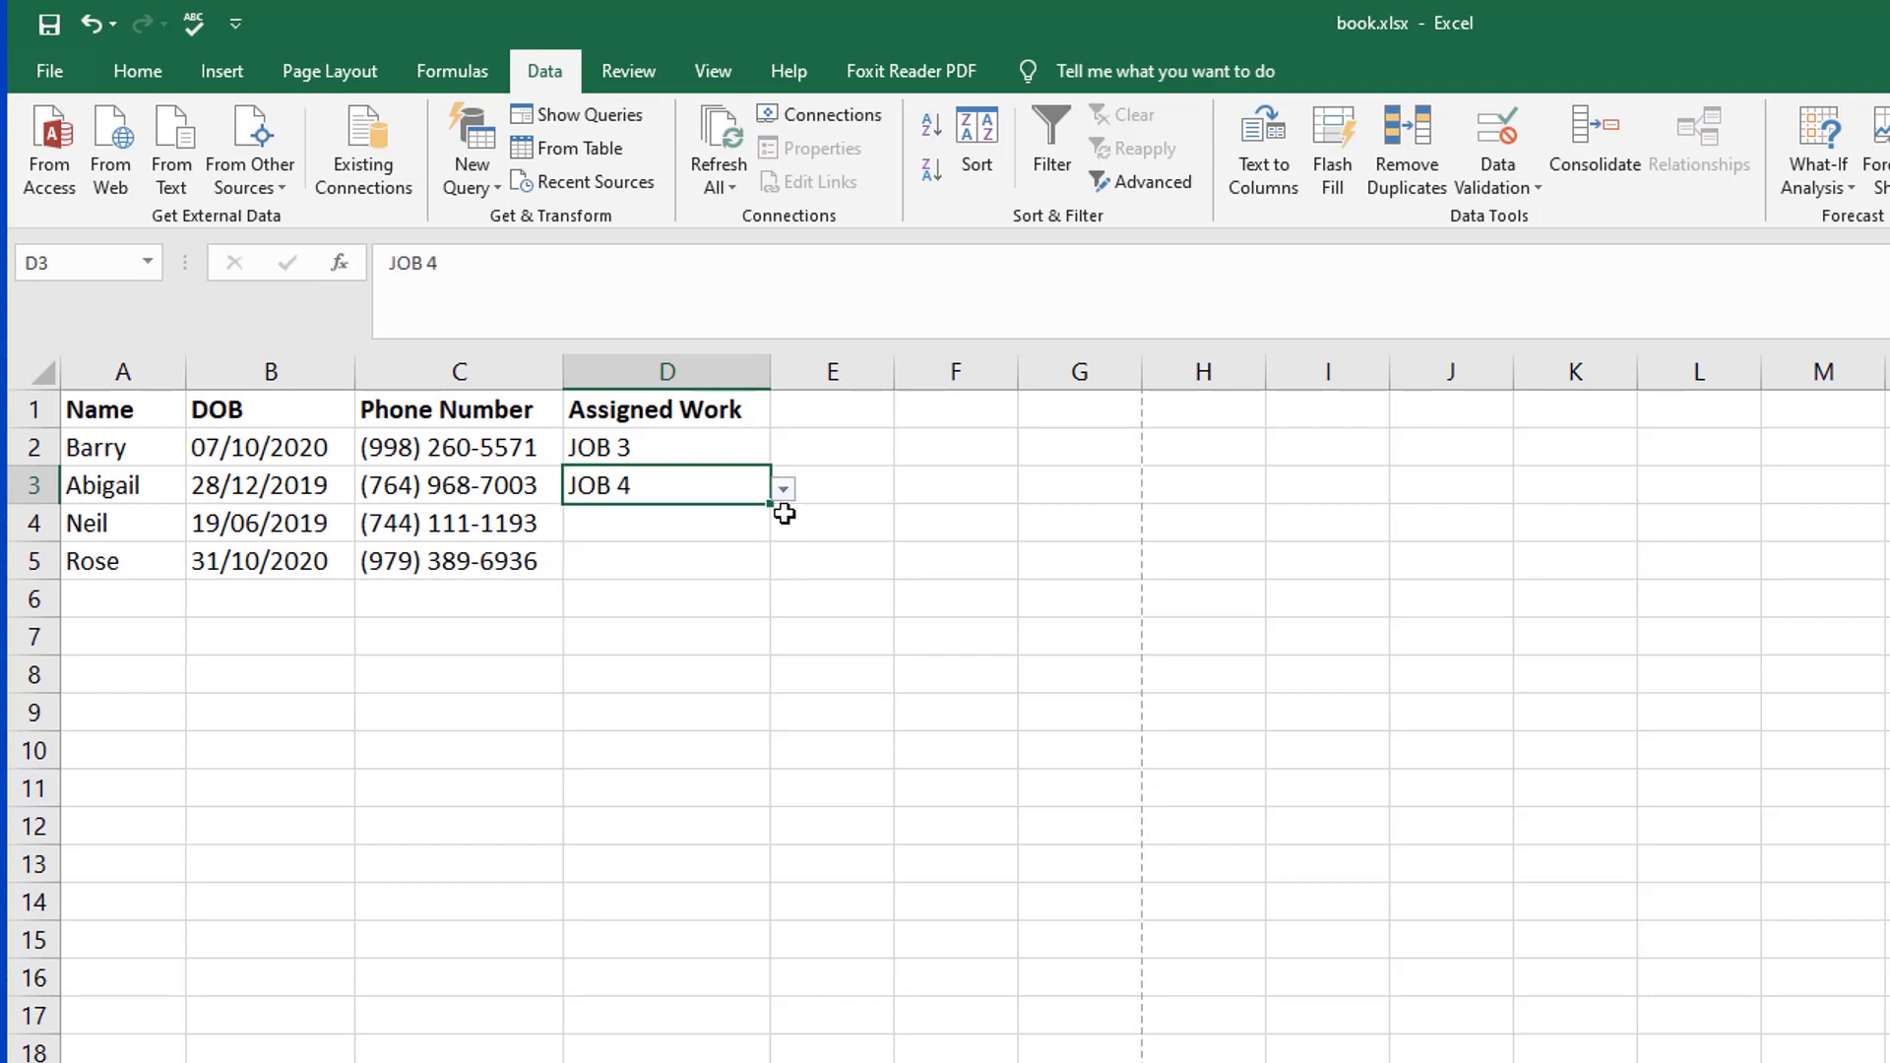
click(712, 532)
click(783, 528)
click(646, 631)
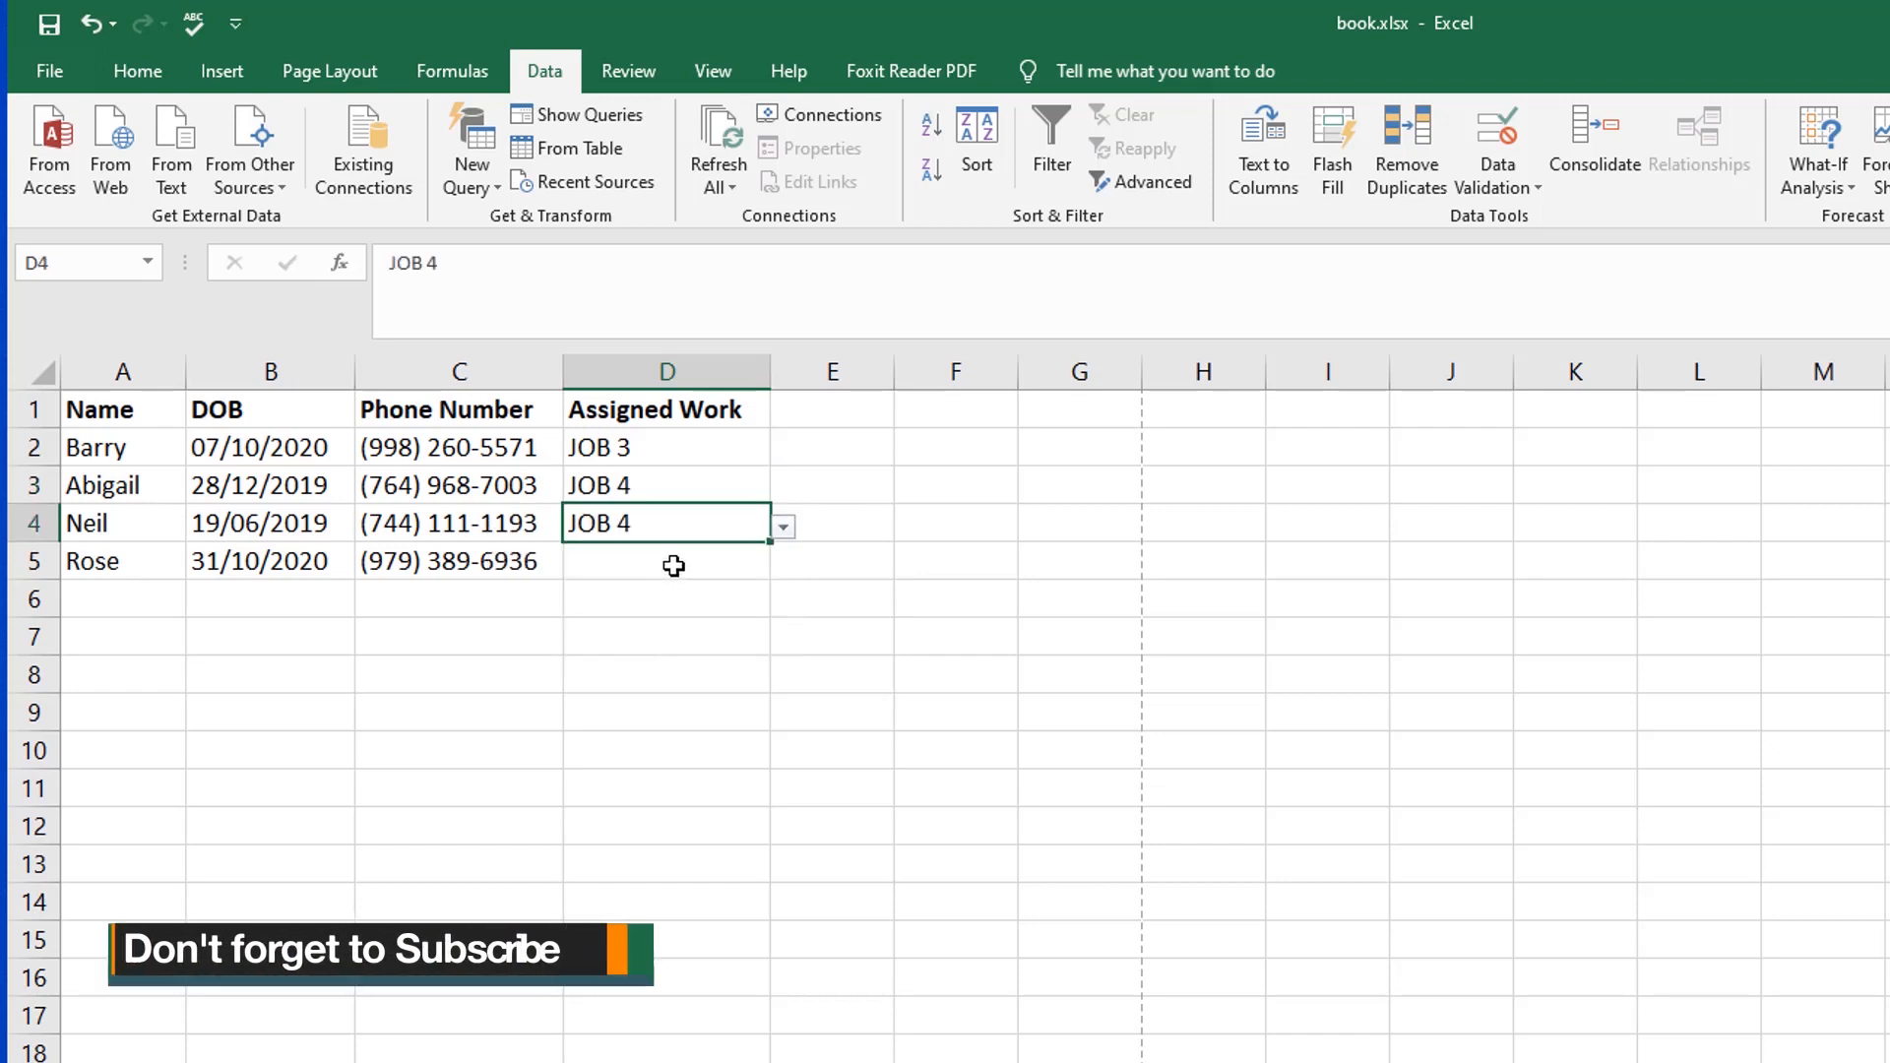
Step: Try entering the unlisted text hgfh in Assigned Work cell D5 to test the validation
click(672, 558)
text(hgfh)
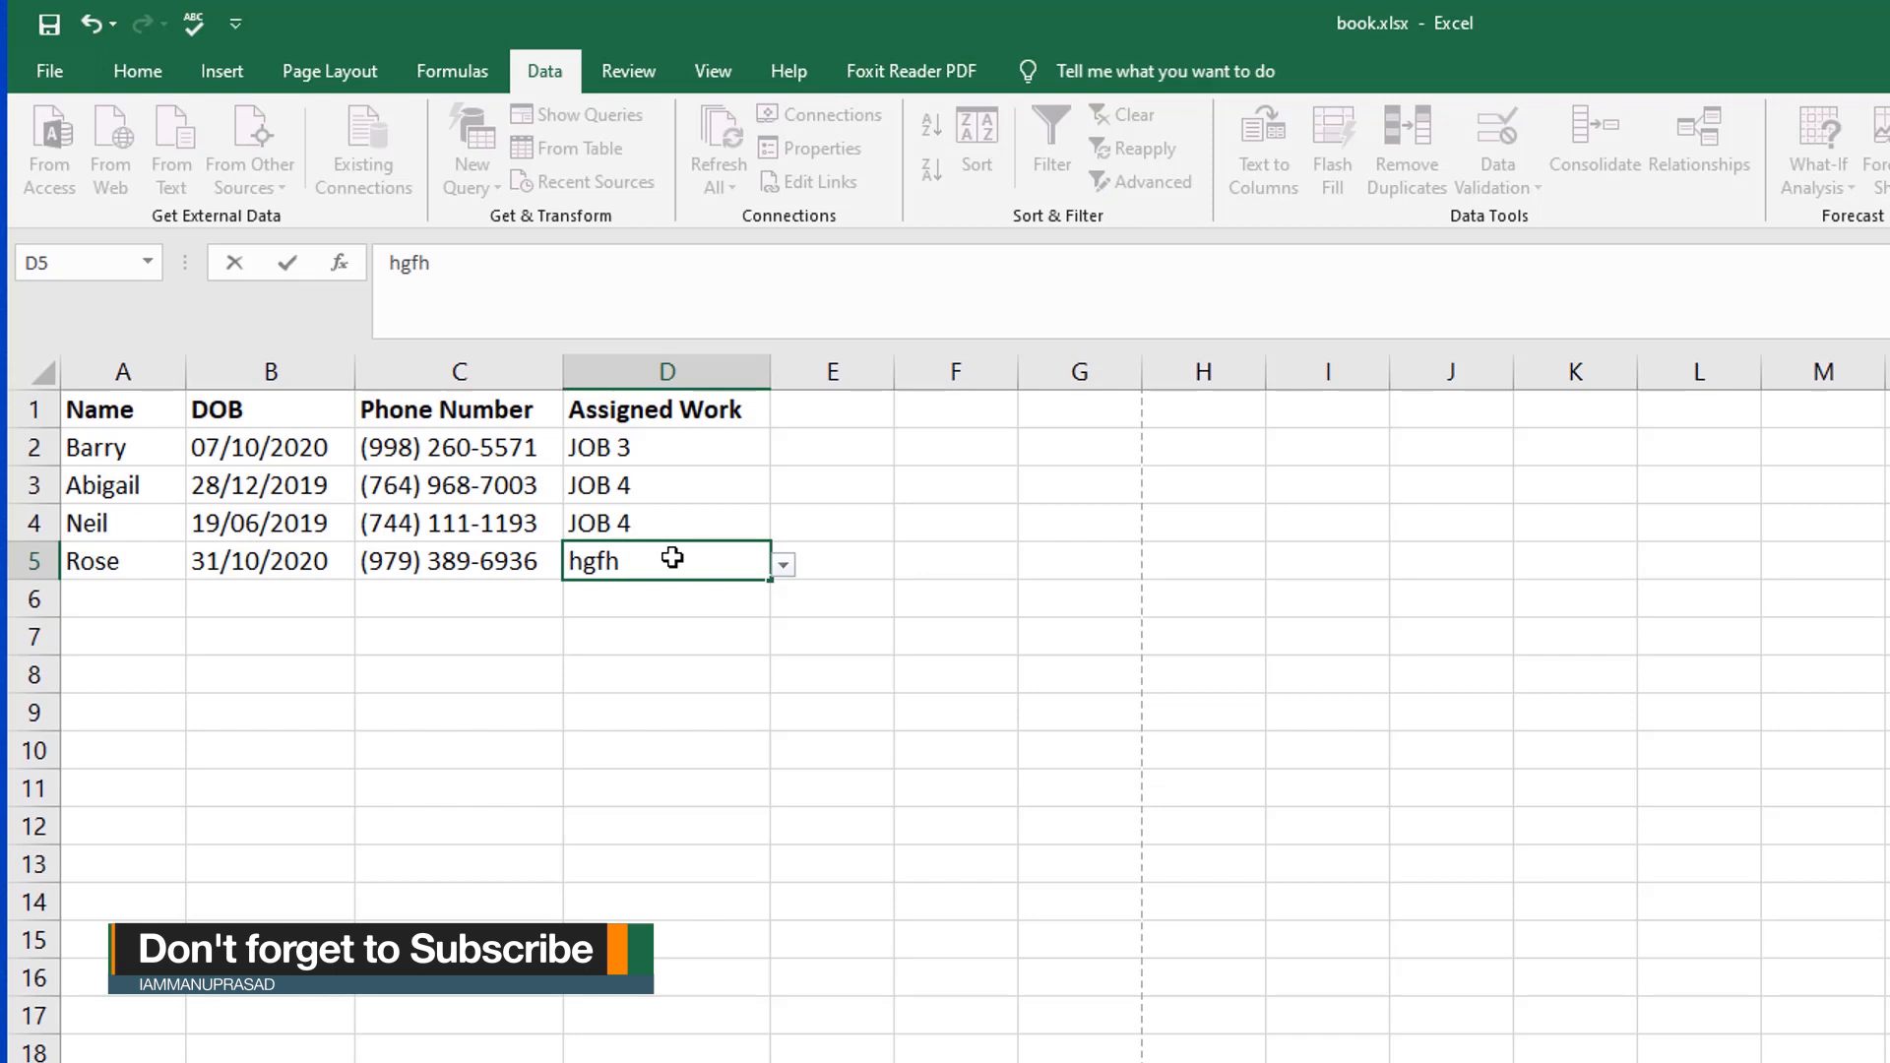
key(Return)
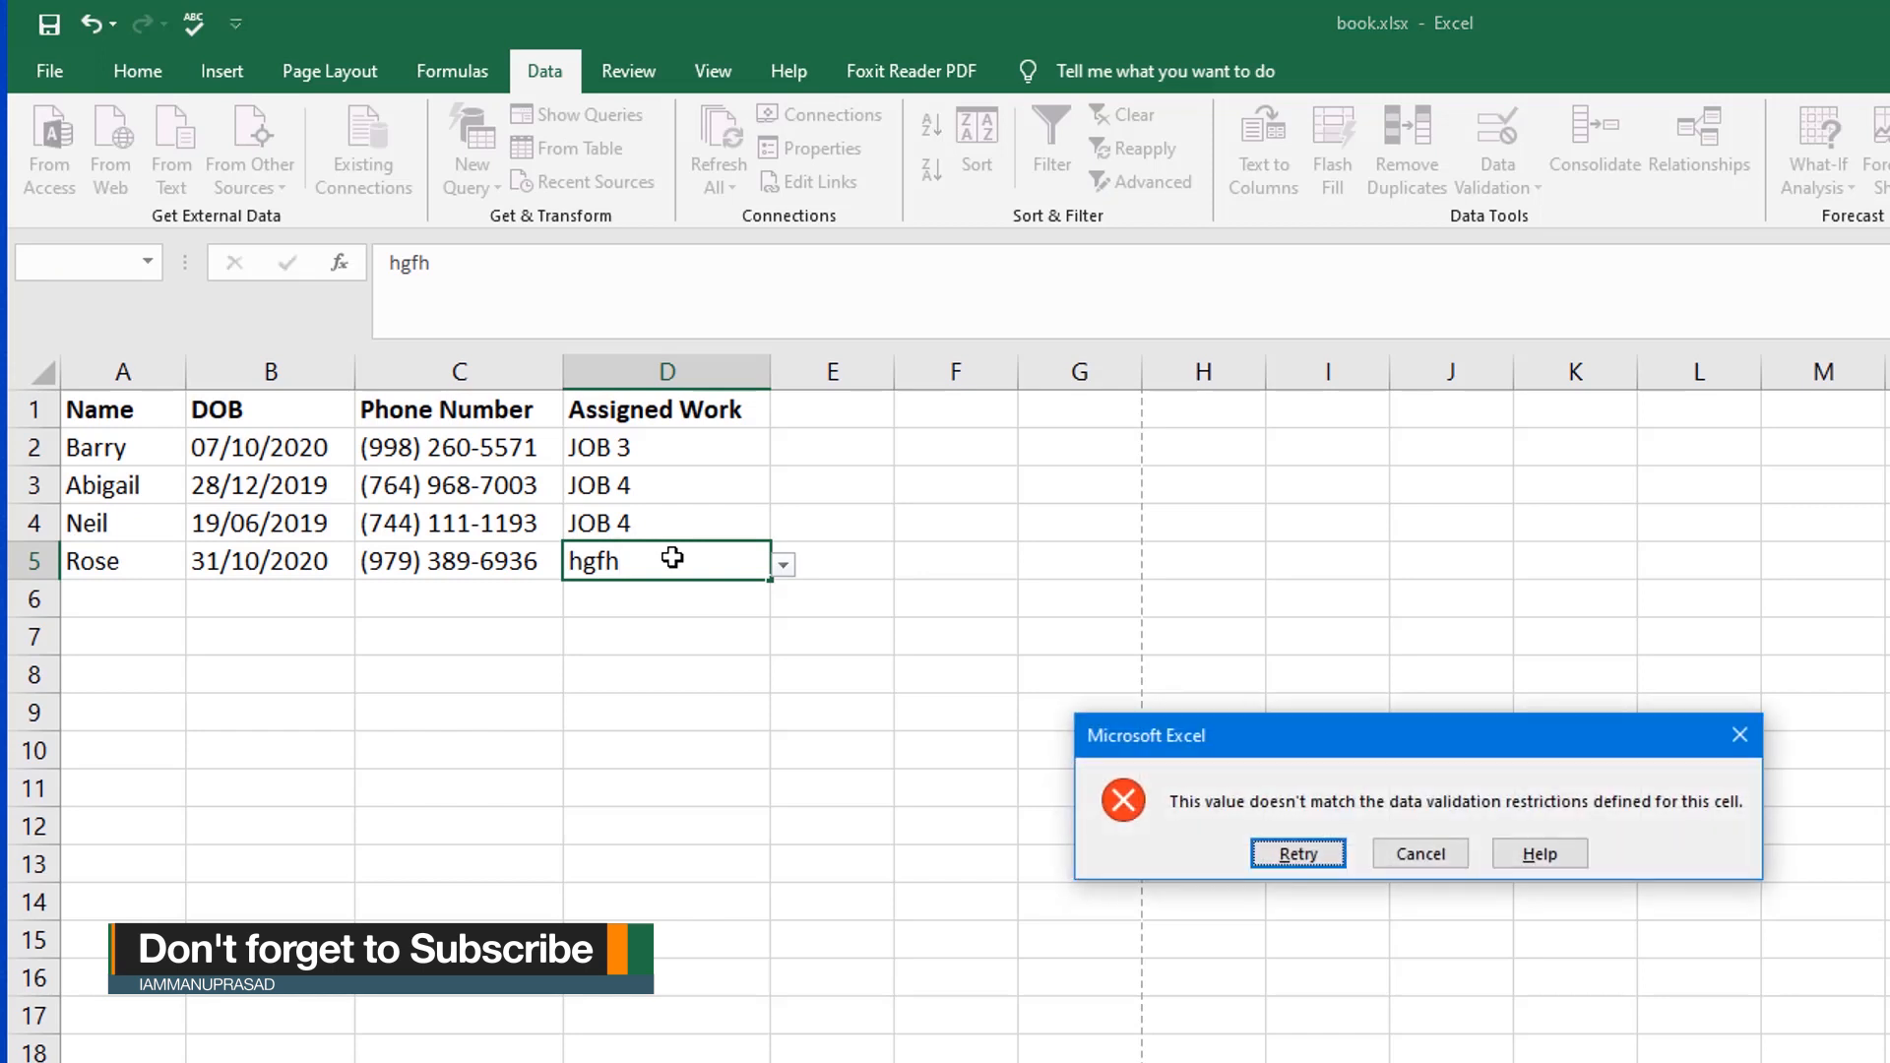
drag(1211, 736, 1051, 689)
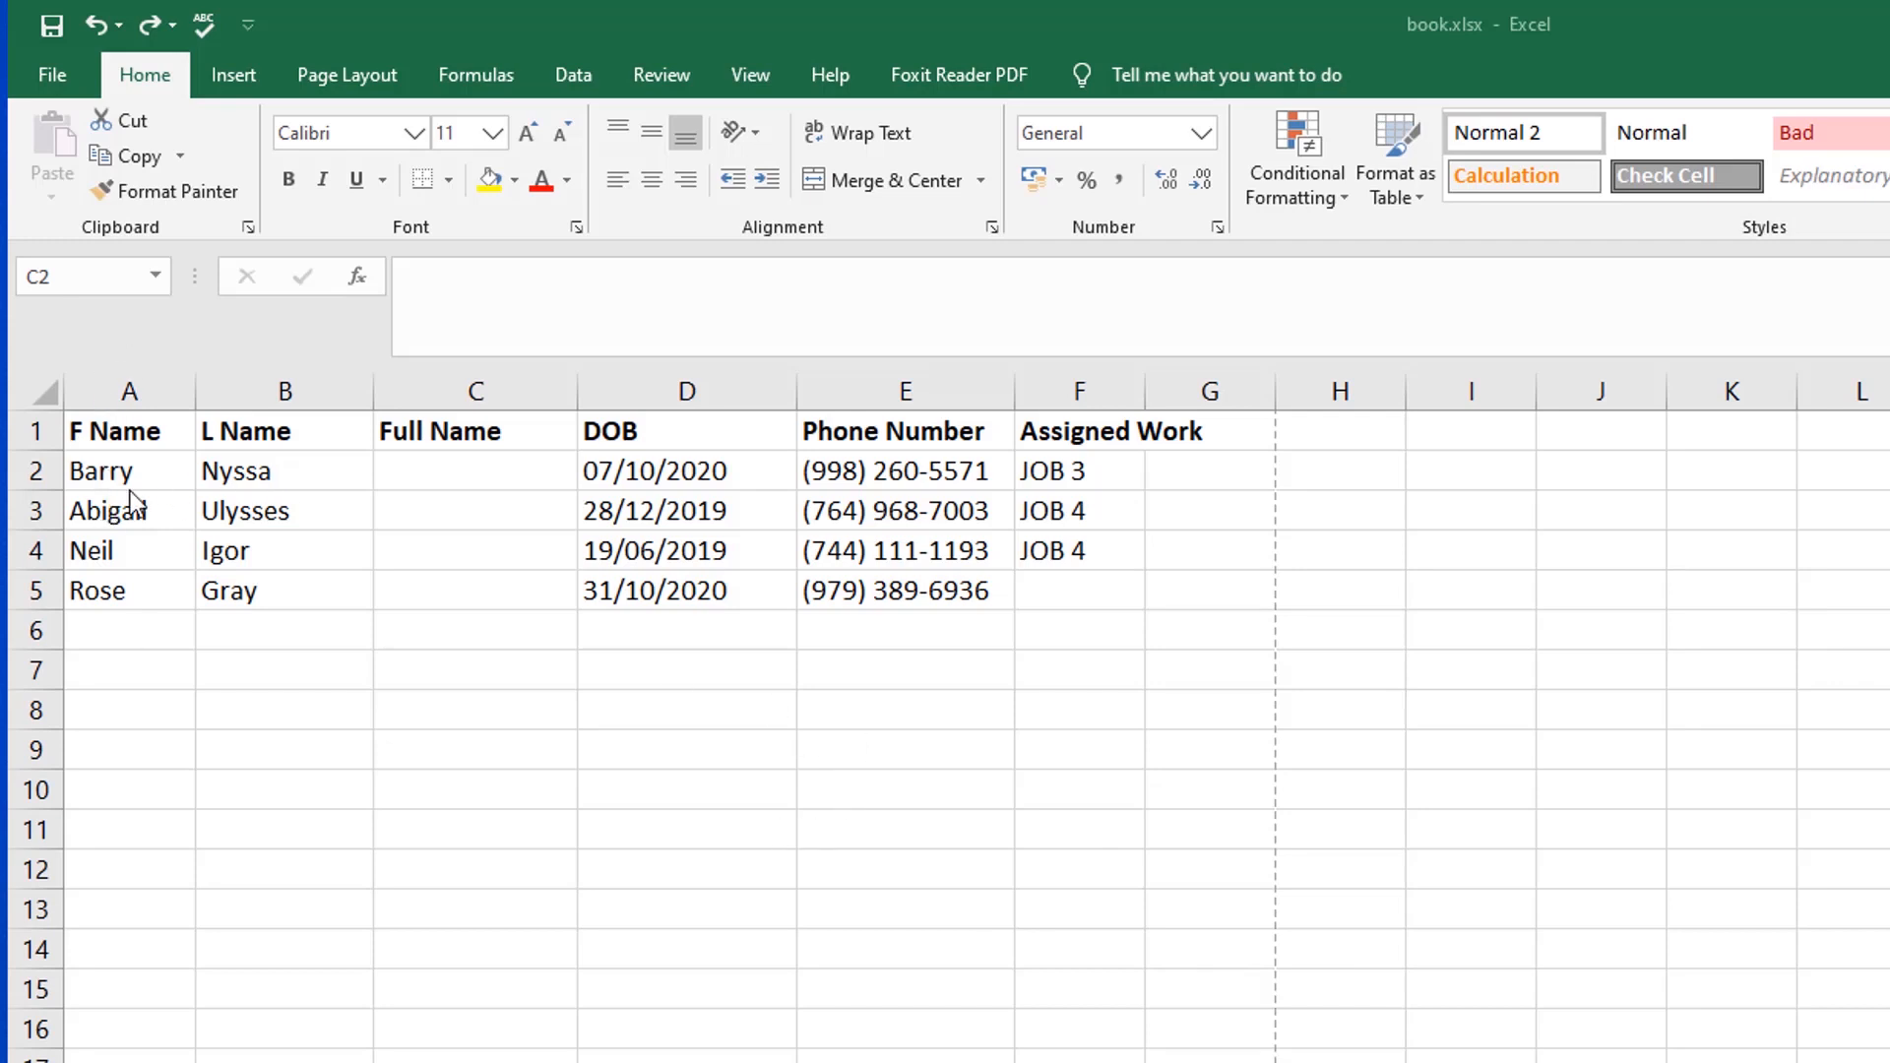
Step: Join the first and last names in Full Name cell C2 with the formula =A2&B2
click(428, 474)
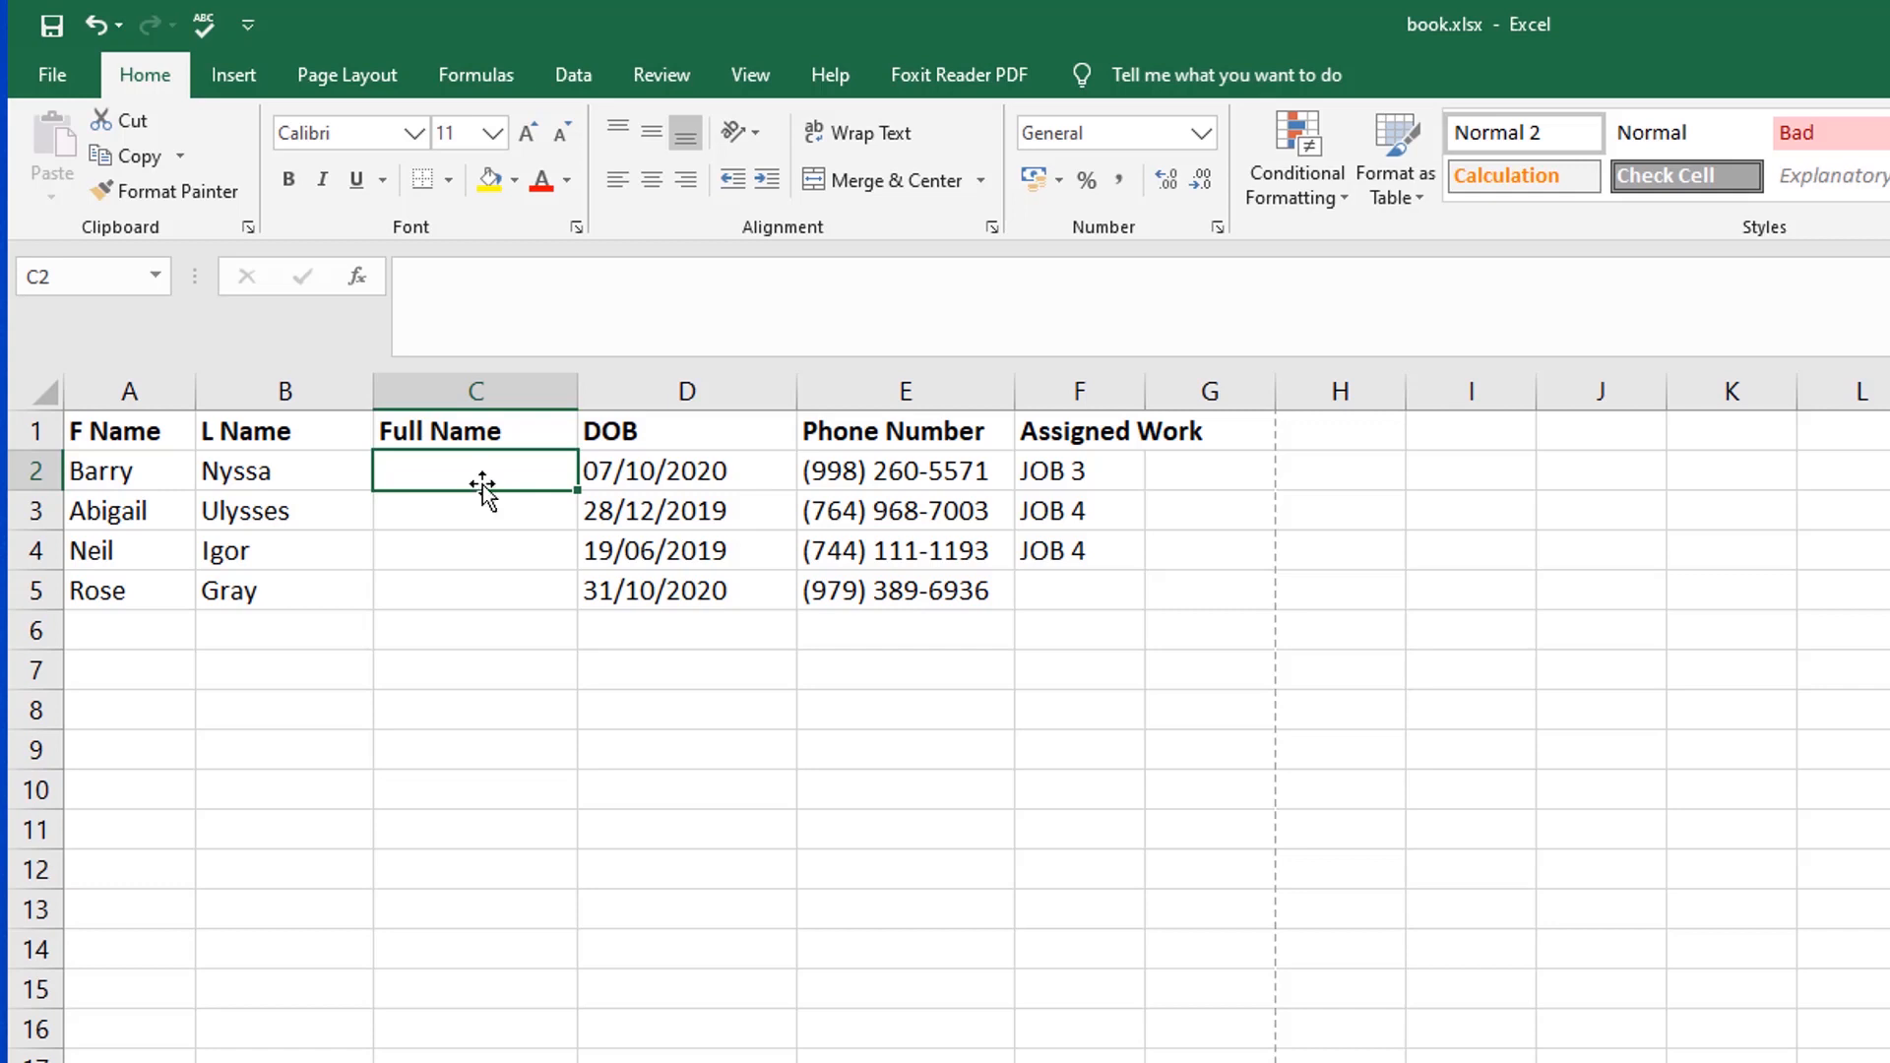
text(=)
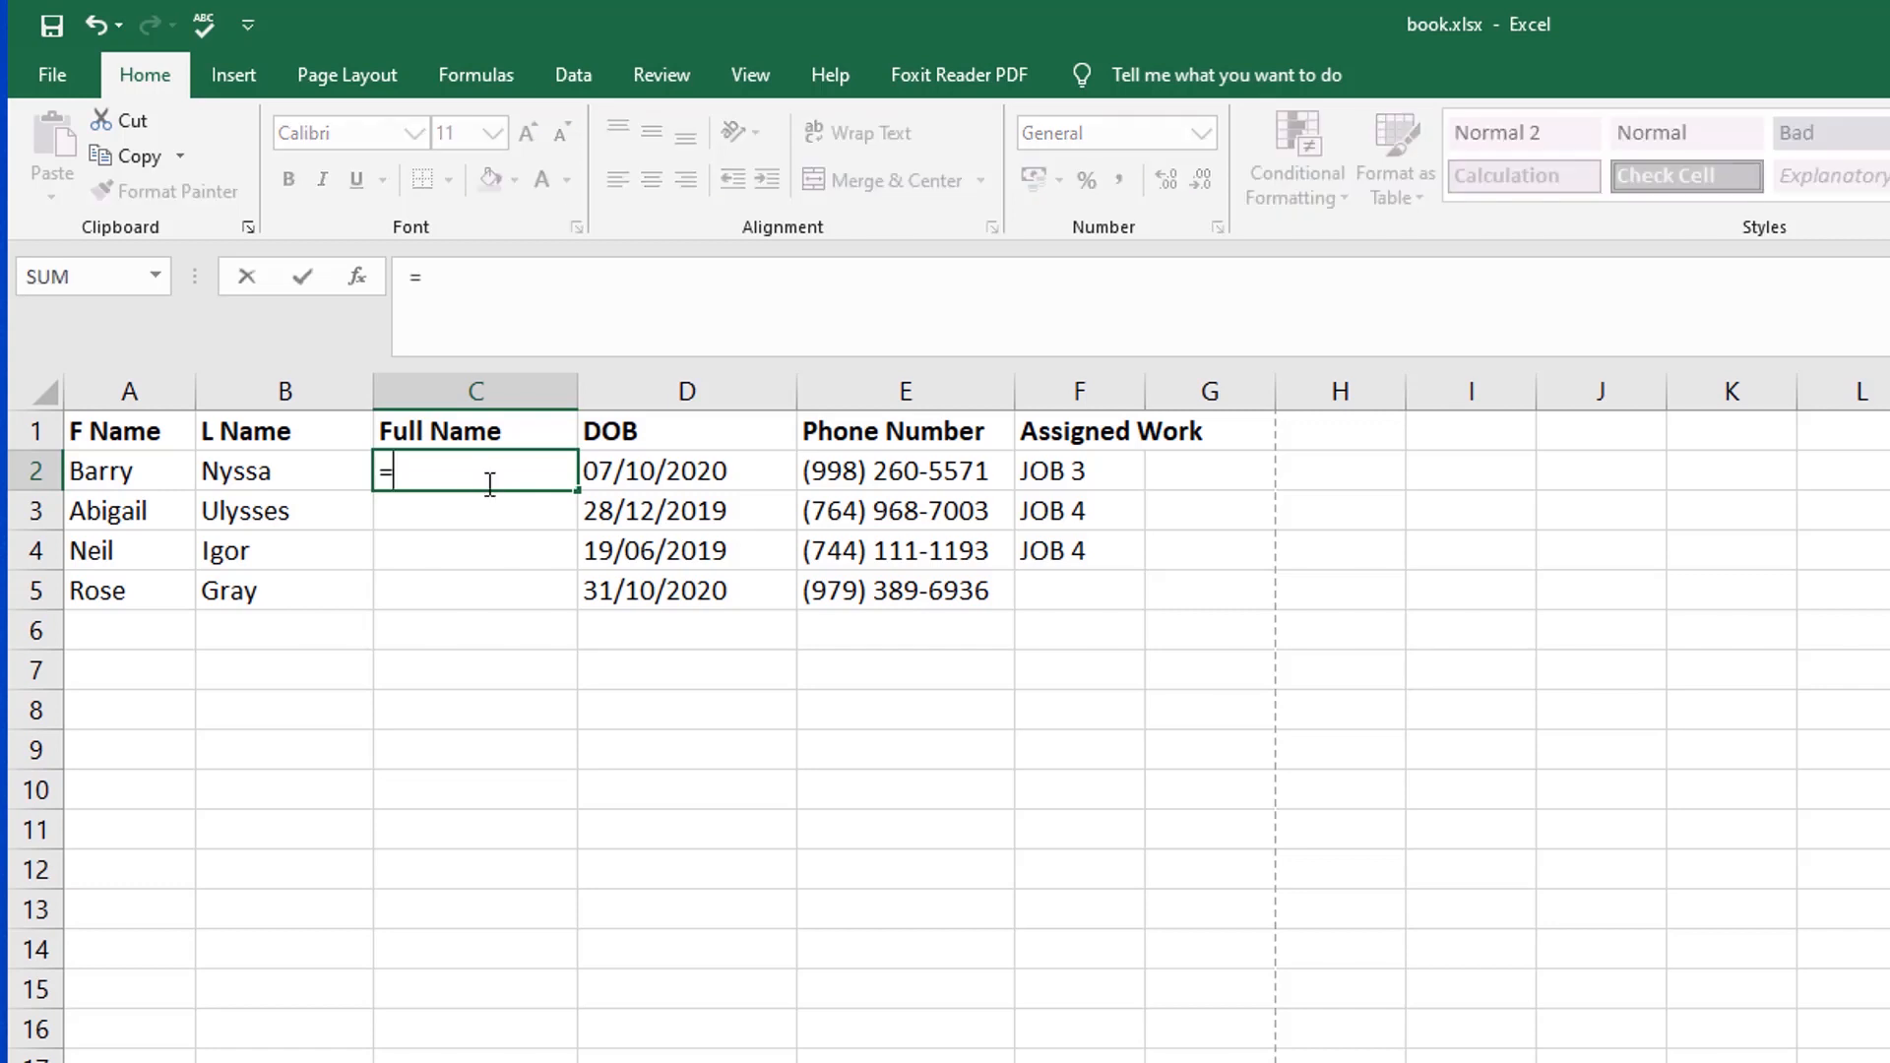
click(104, 478)
text(&)
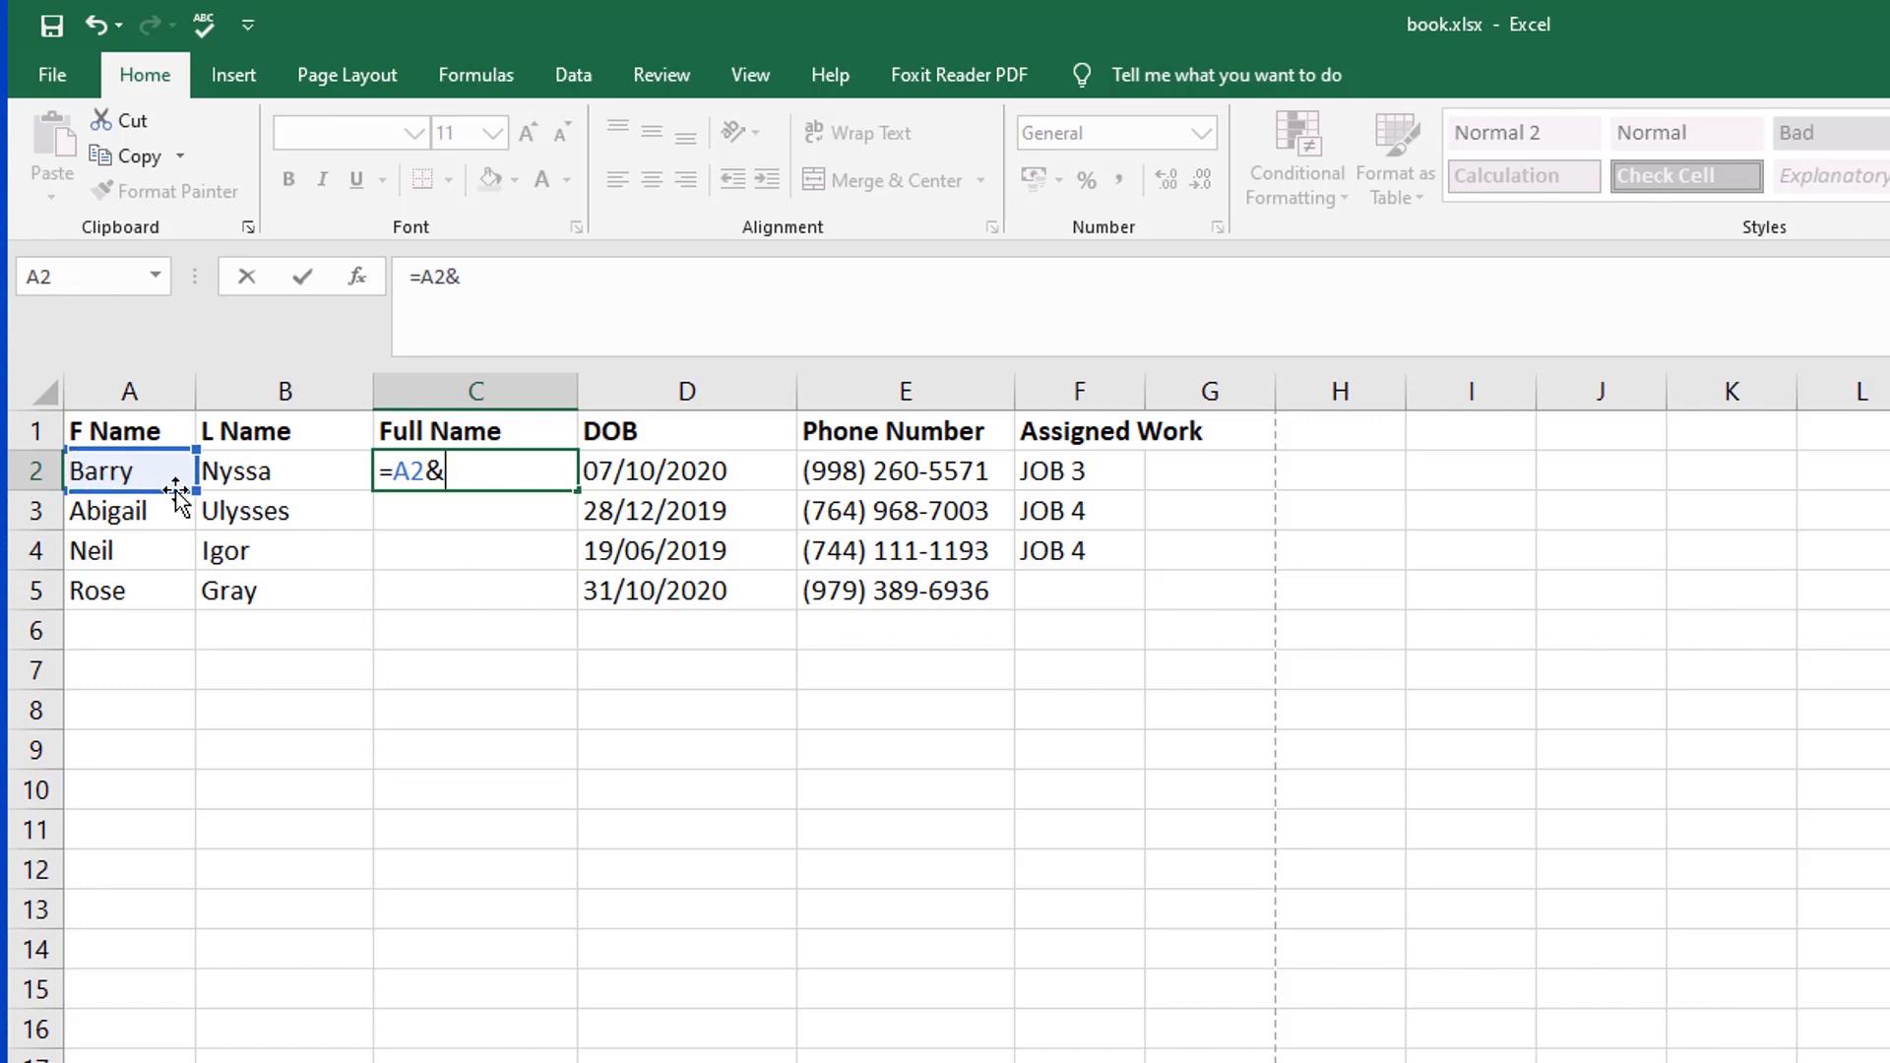
click(271, 470)
key(Return)
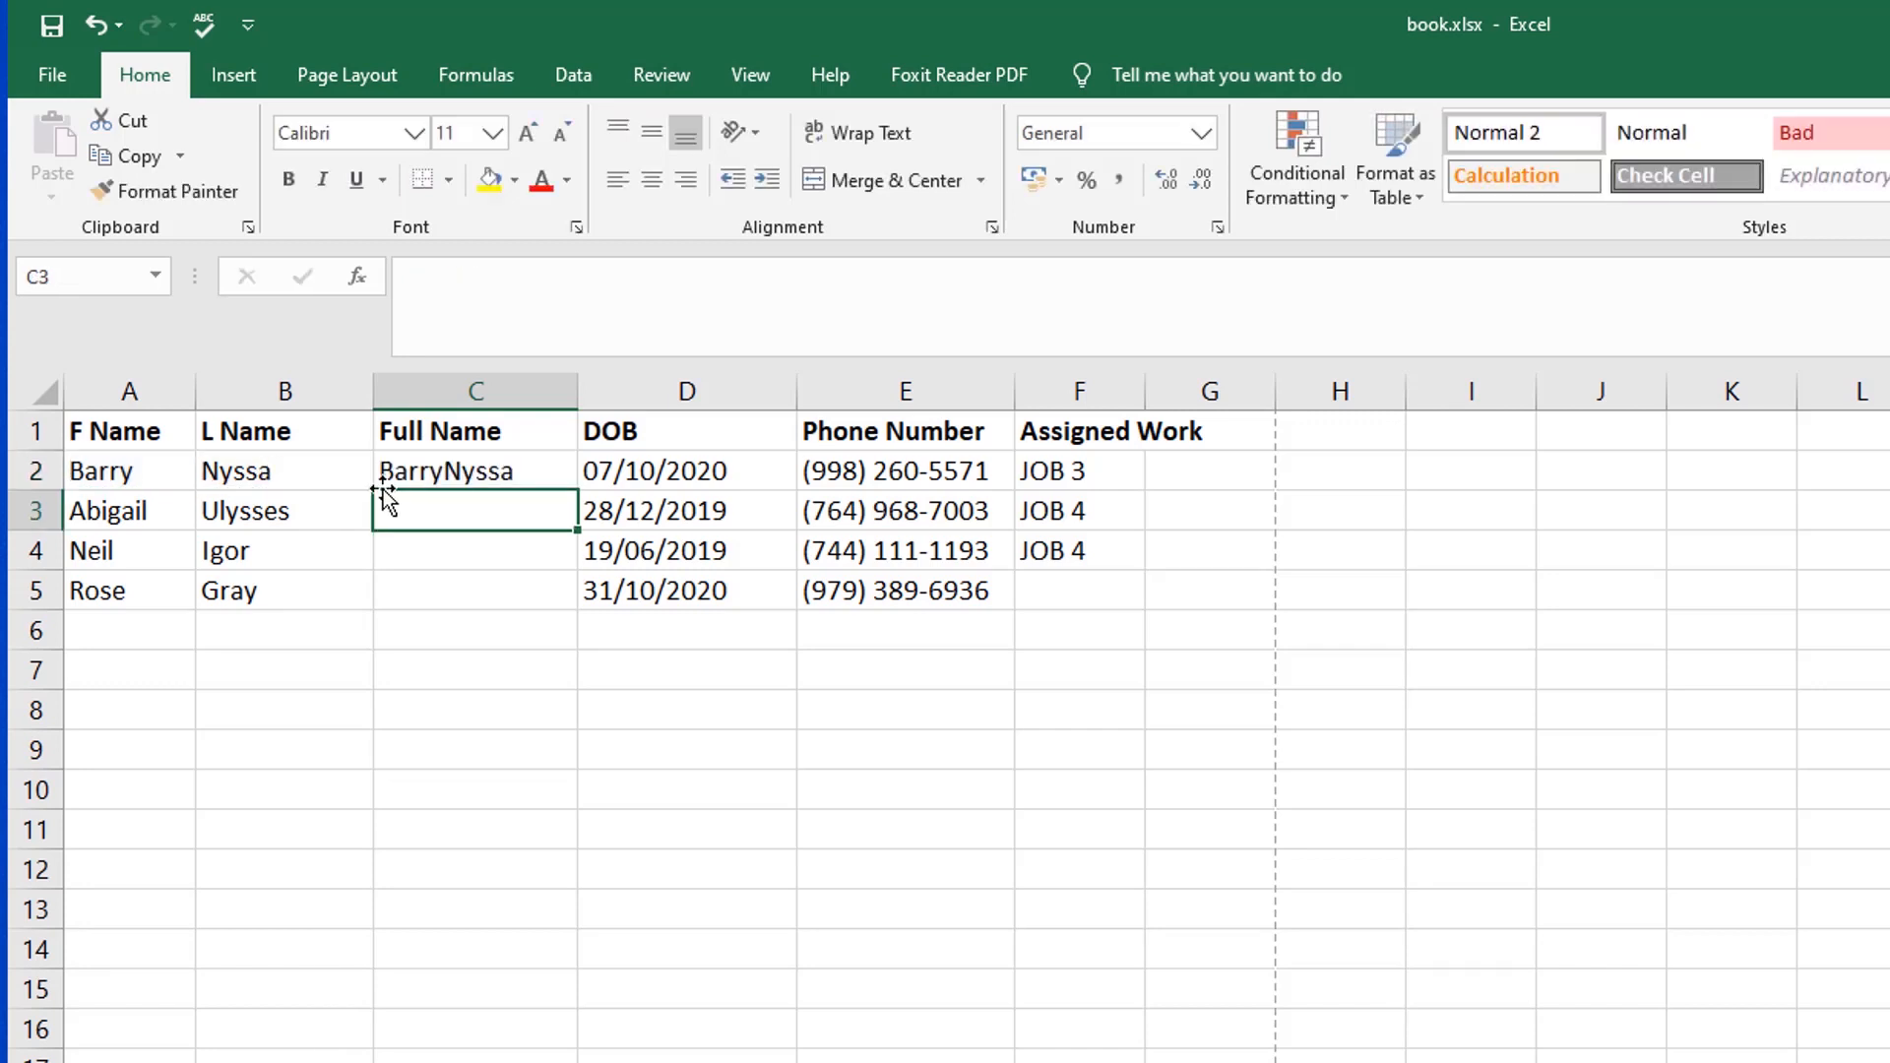
Step: Add a space between the names by changing C2 to =A2&" "&B2, and fill the formula down the Full Name column
click(453, 472)
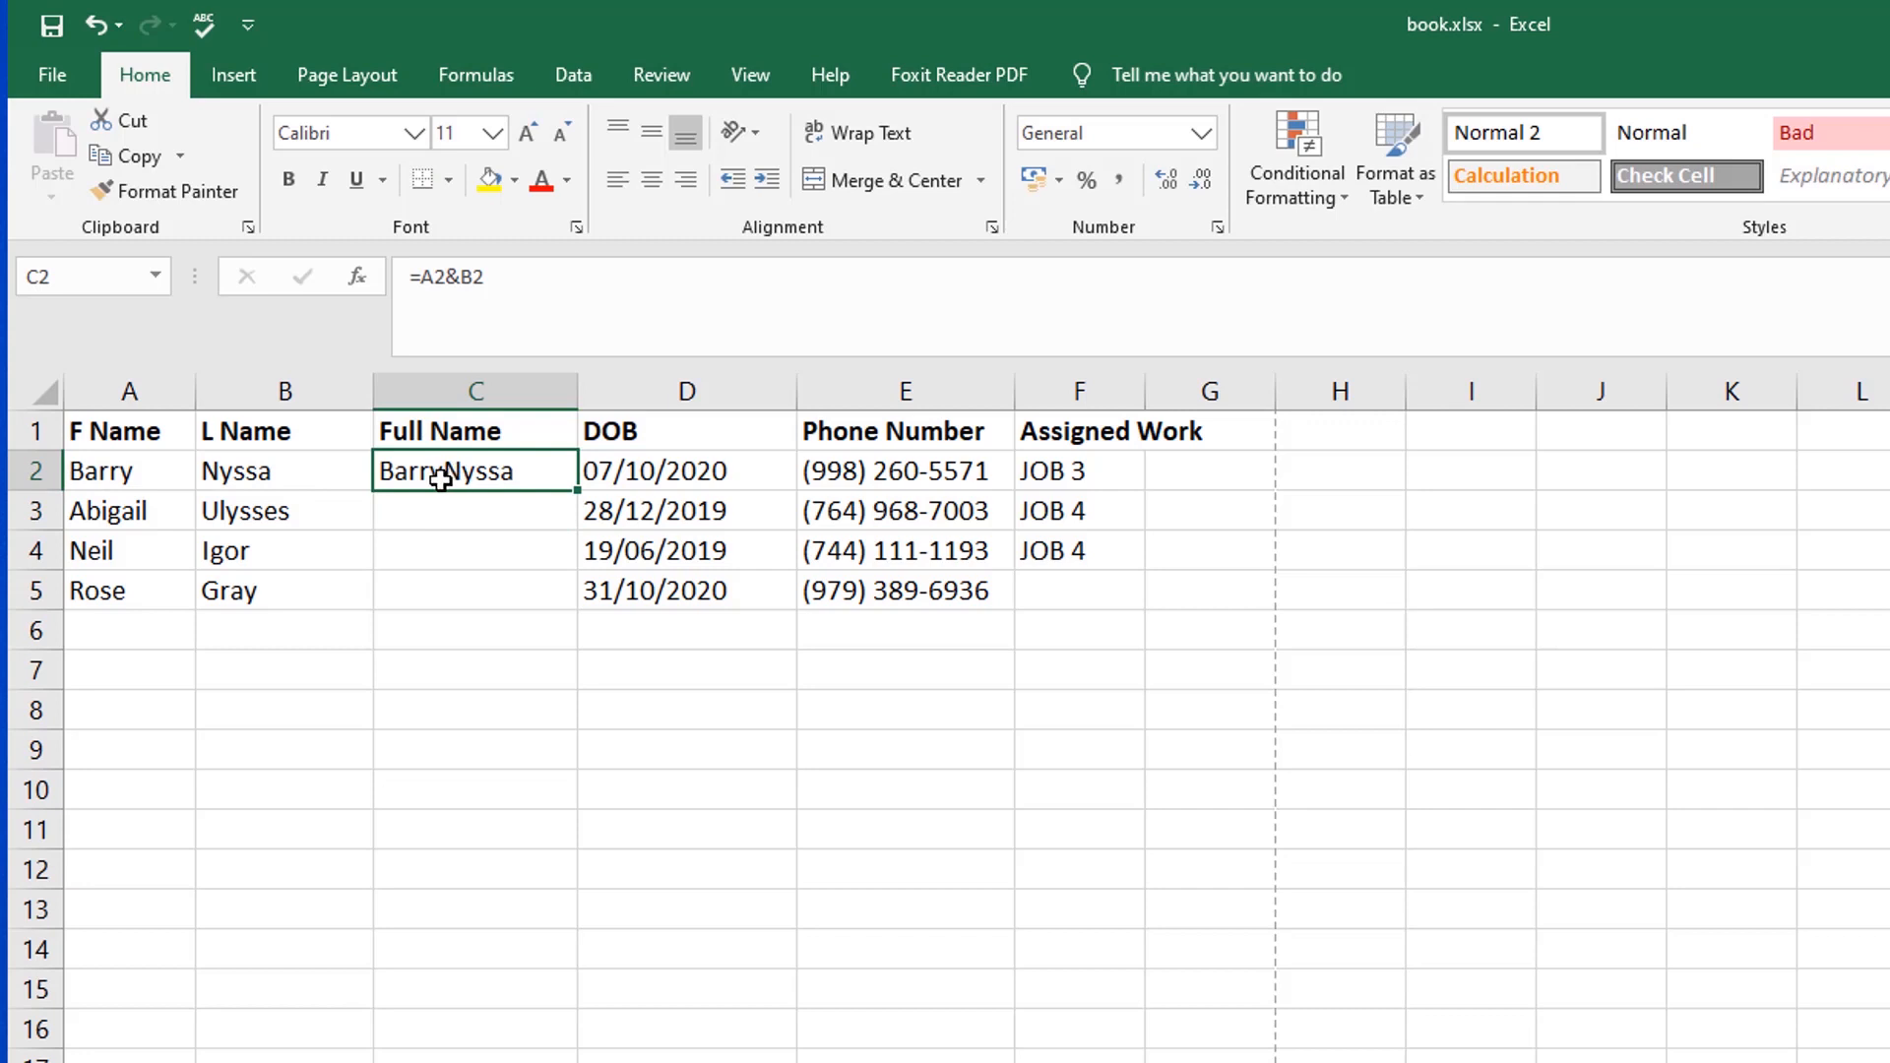
double_click(455, 474)
text(" ")
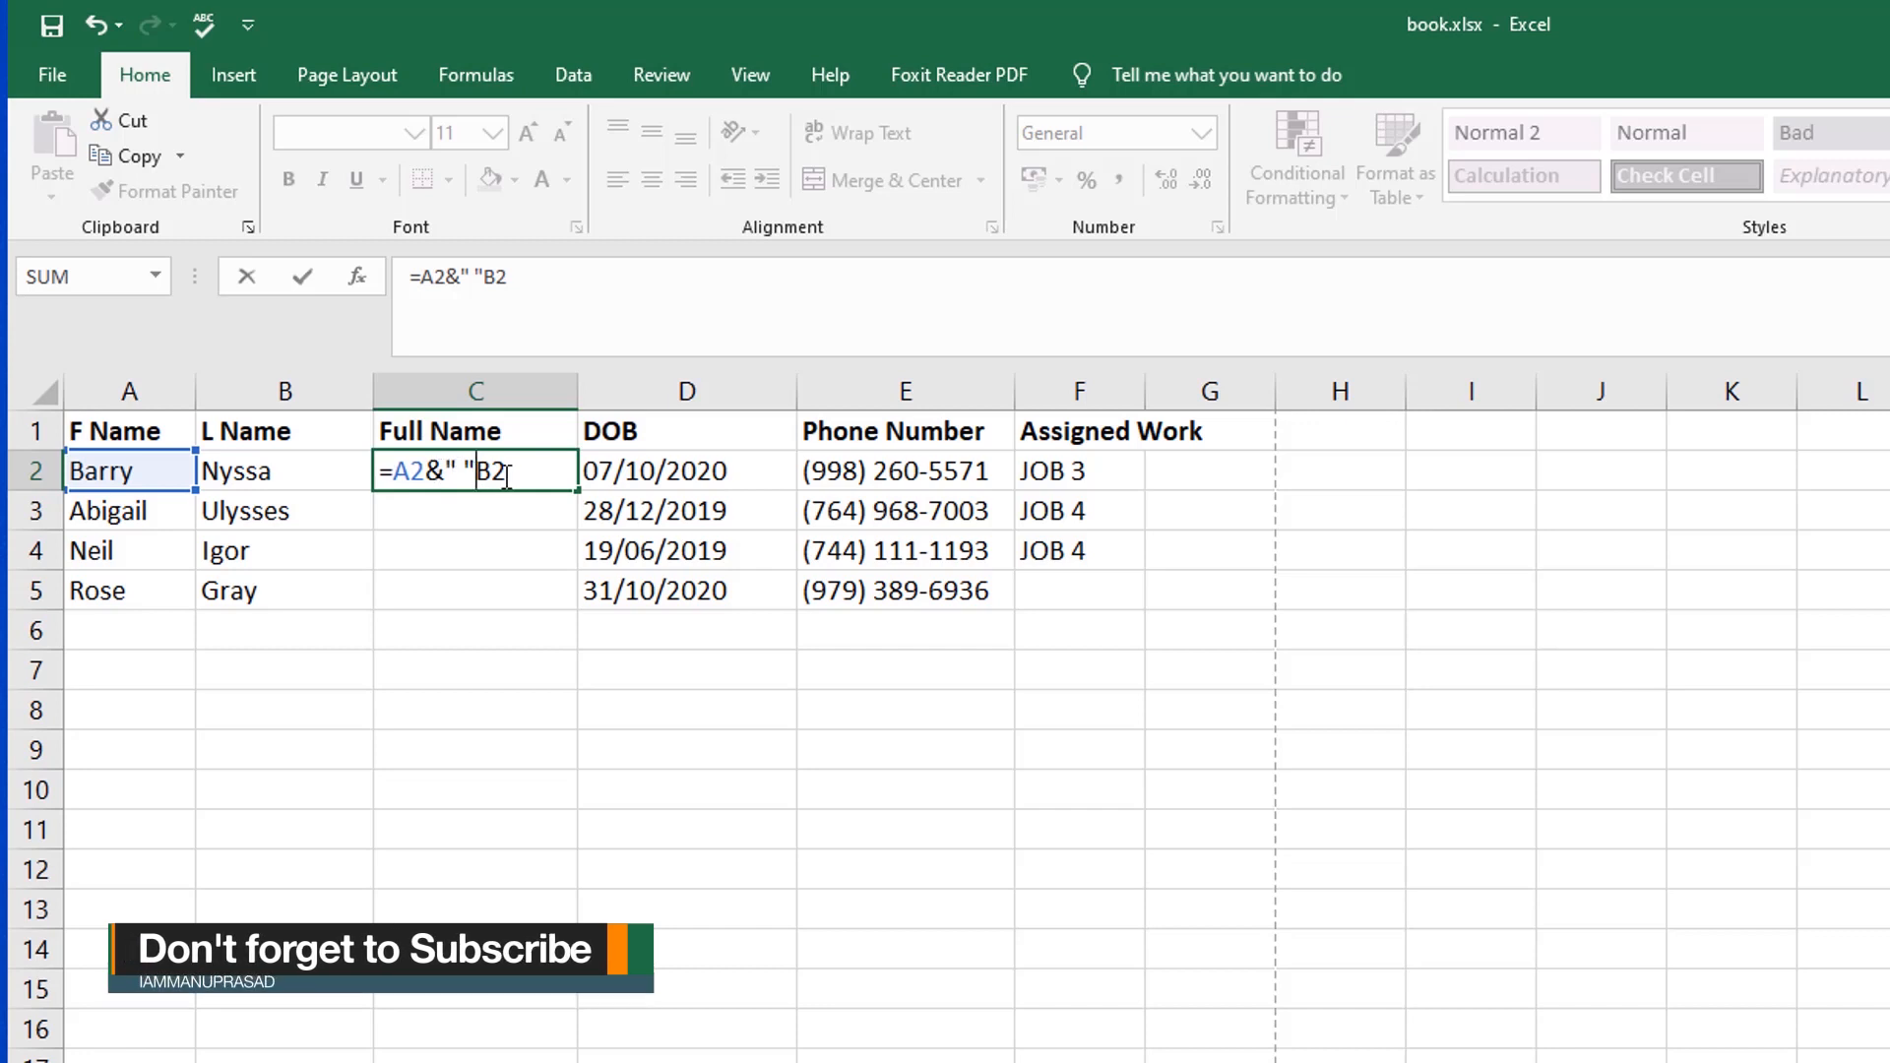
text(&)
key(Return)
click(507, 473)
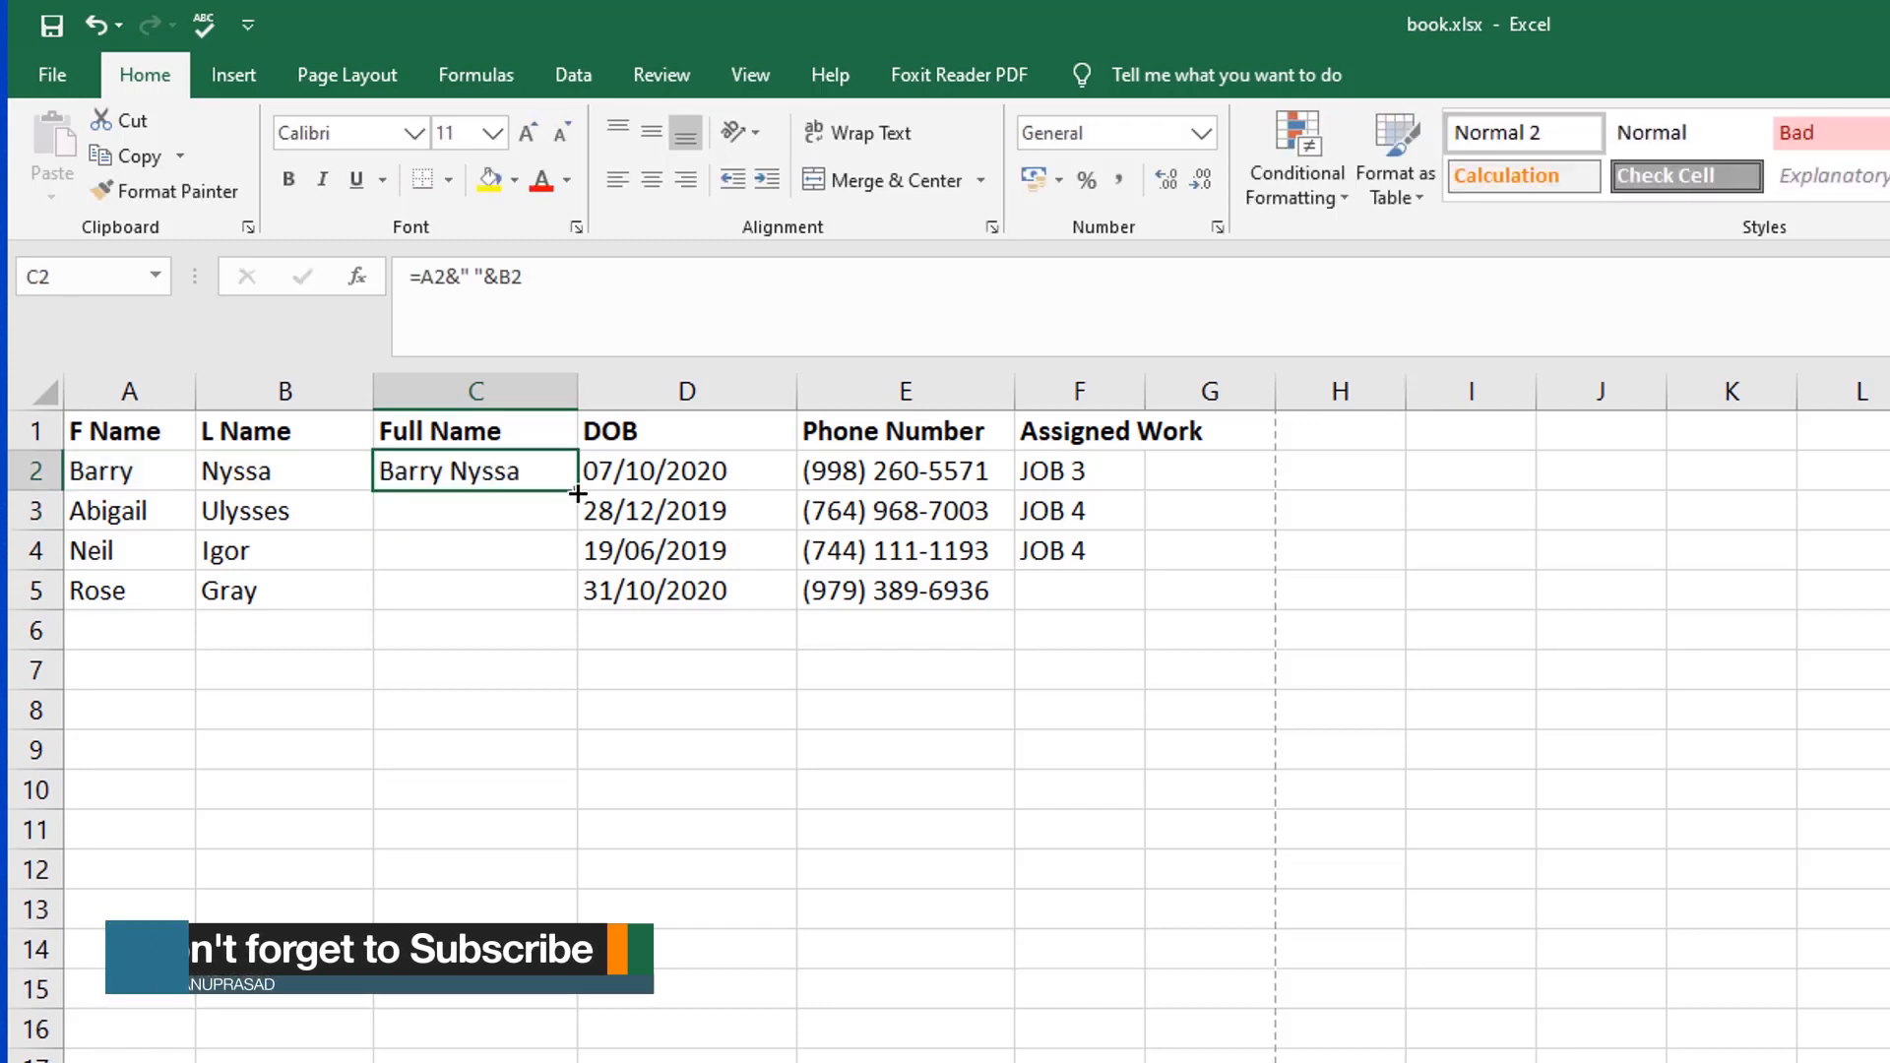
double_click(577, 493)
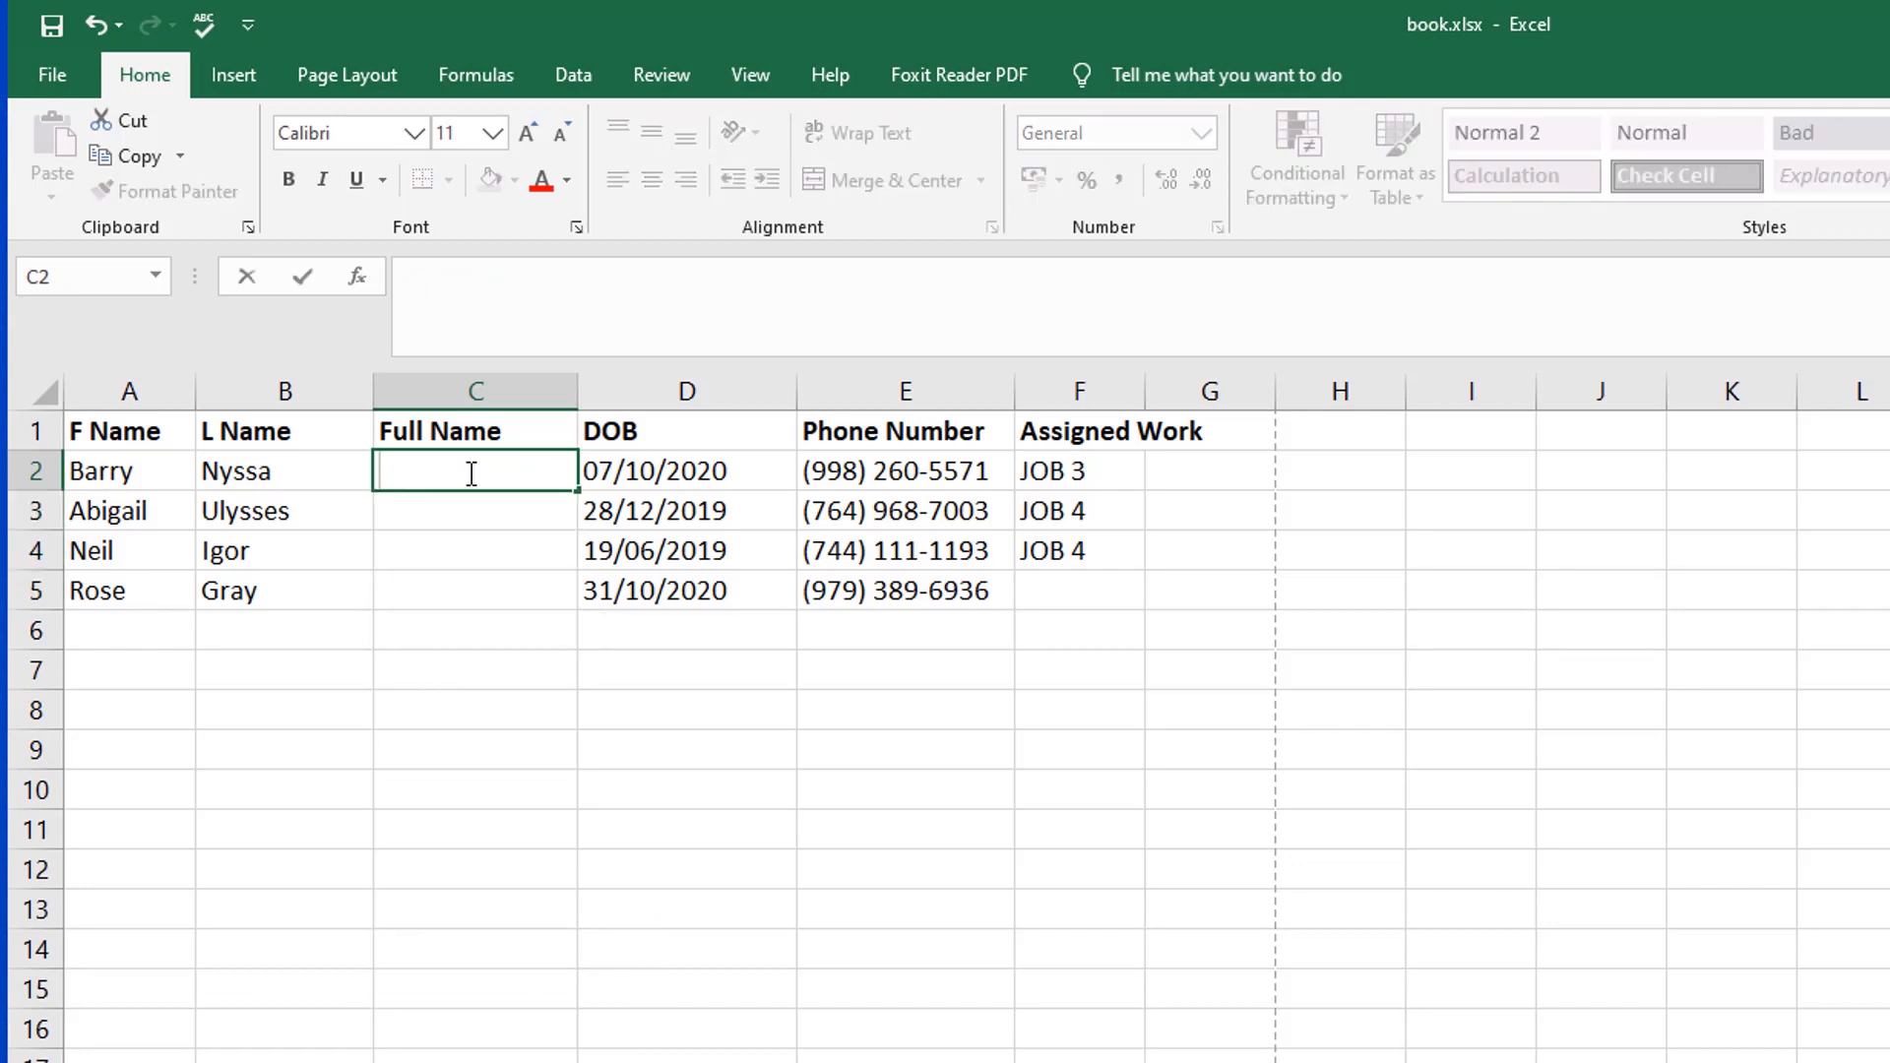
Step: Combine the first and last names in Full Name cell C2 with =CONCATENATE(A2," ",B2)
text(=)
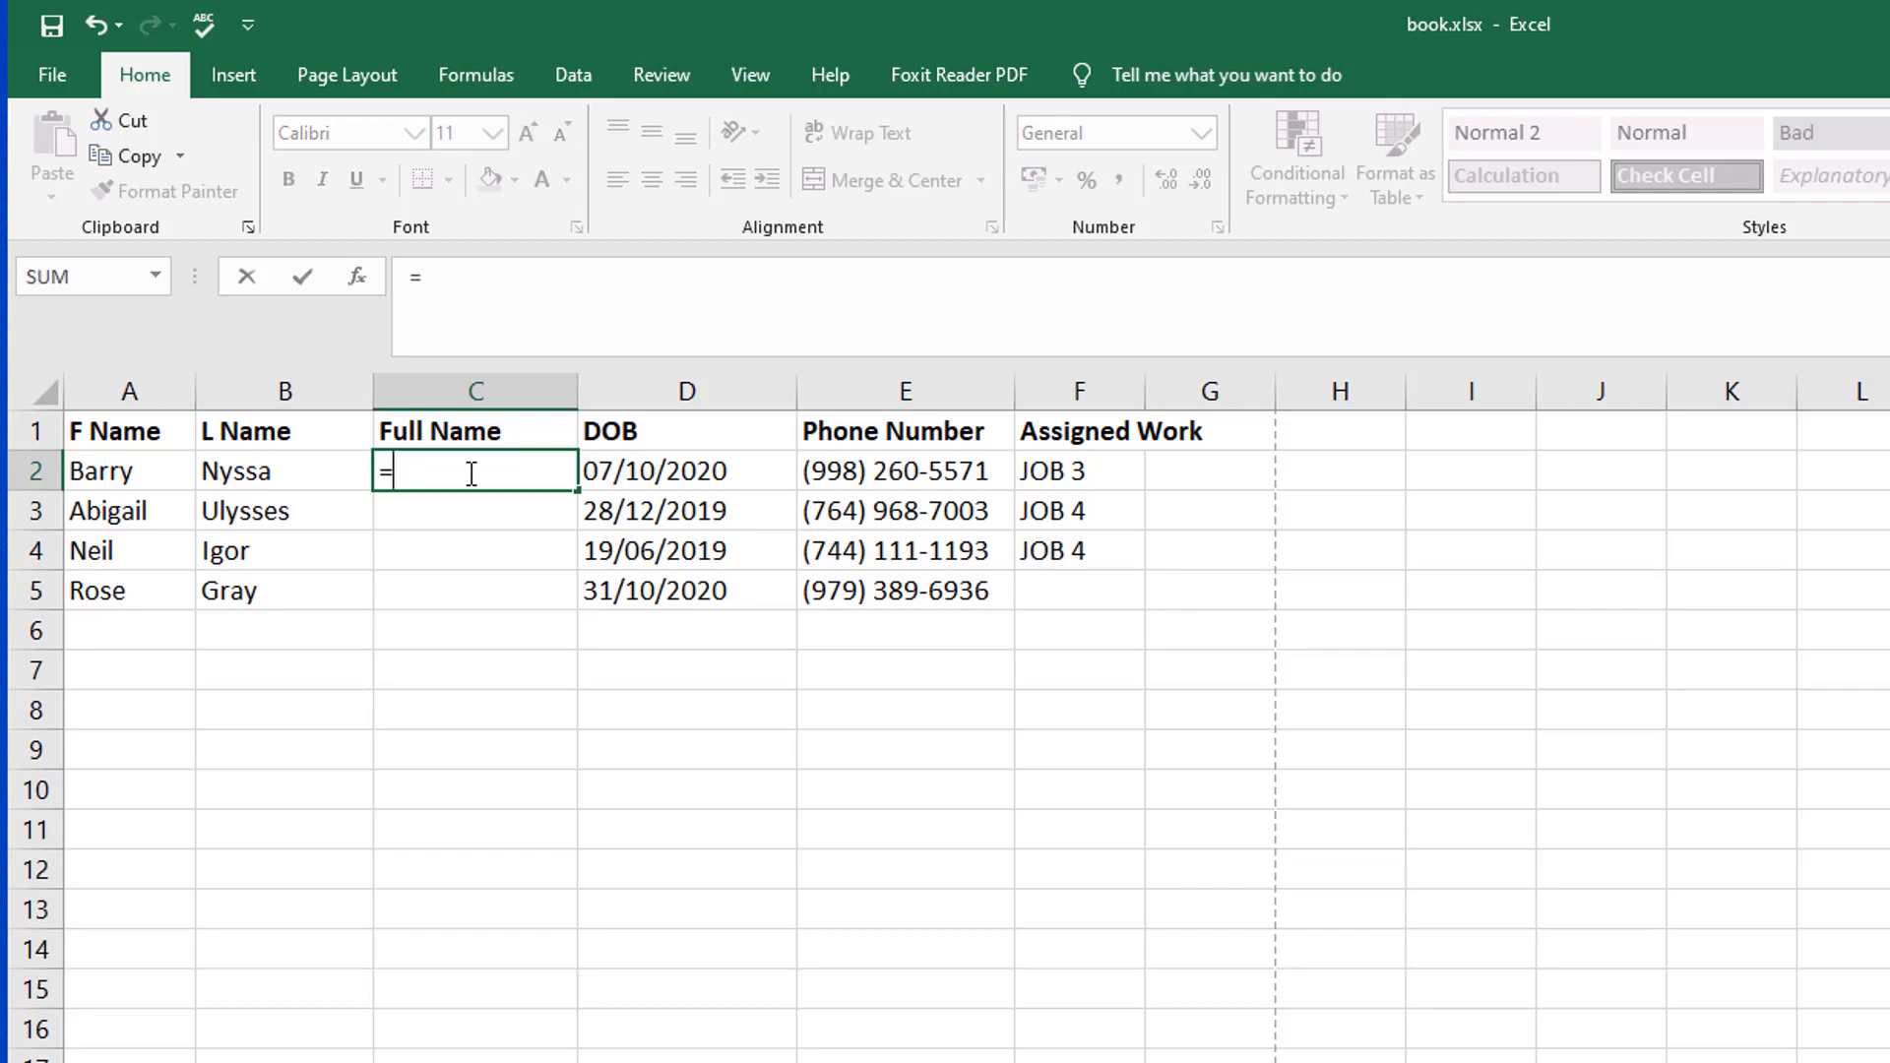
text(con)
key(Tab)
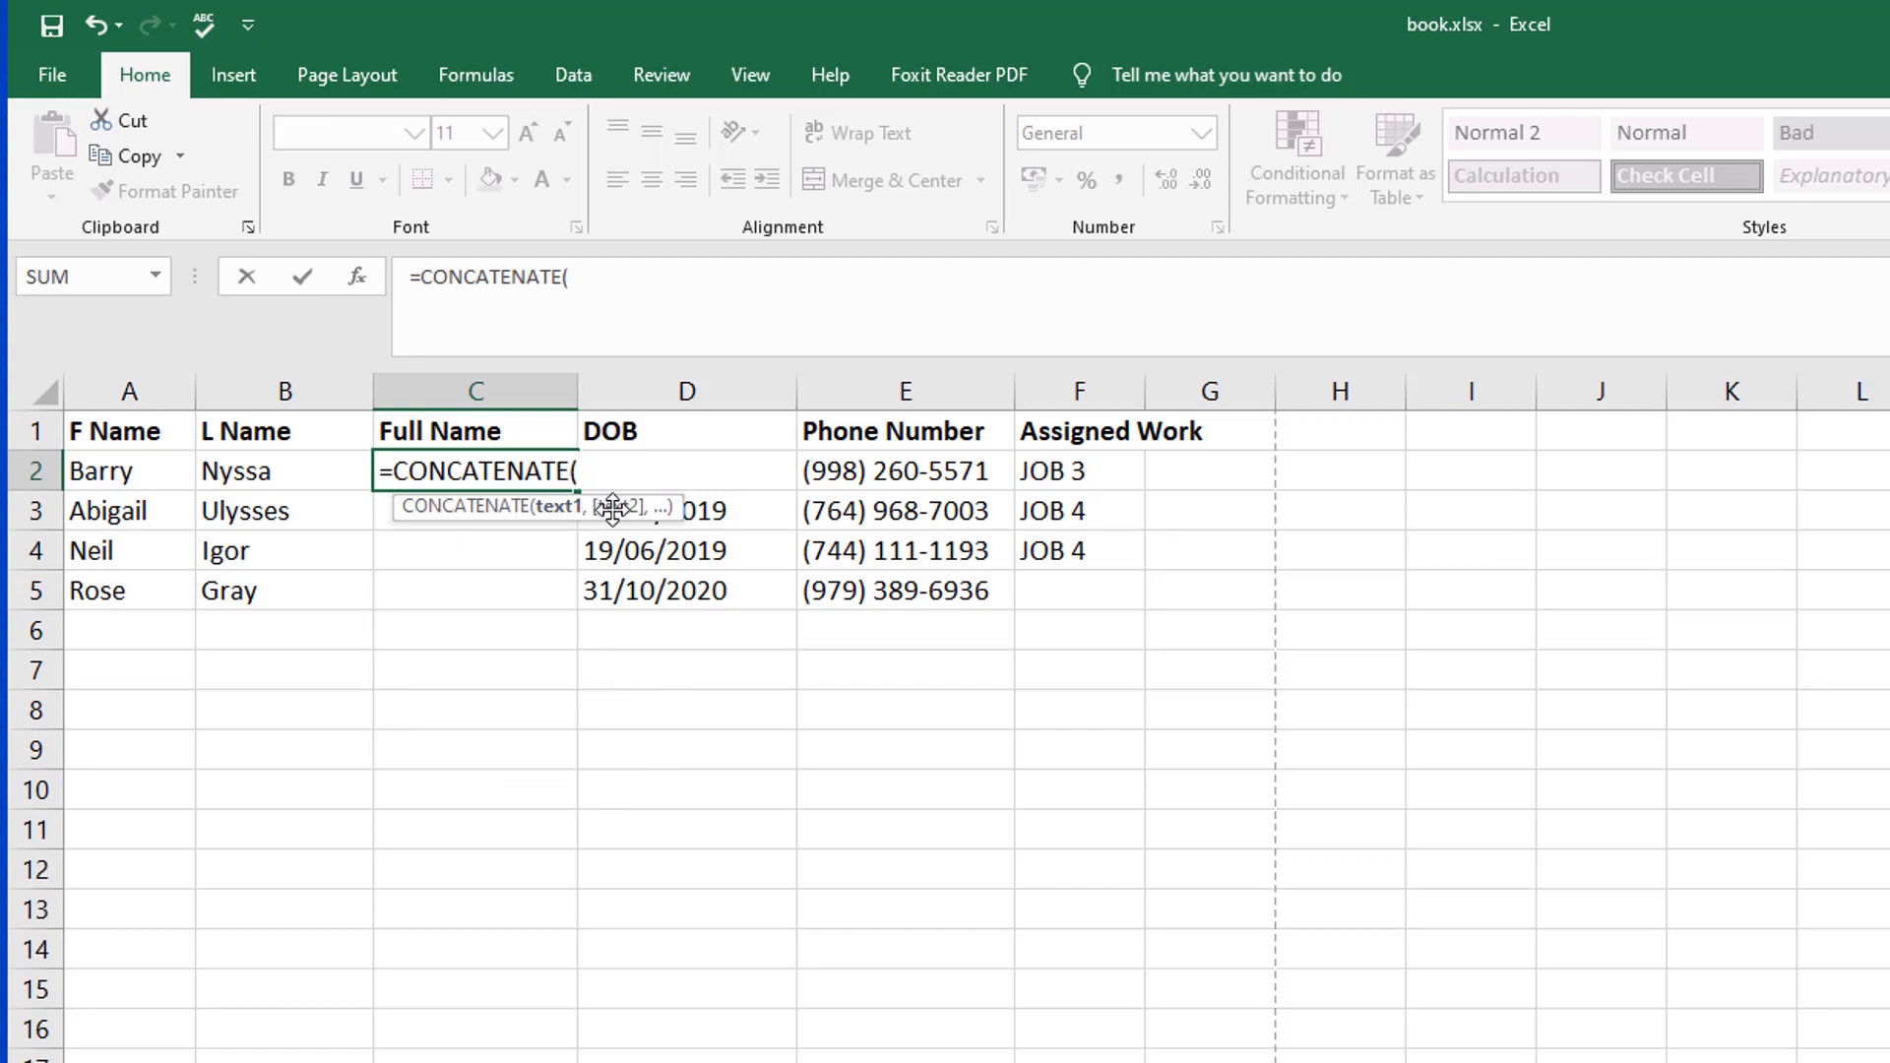
click(123, 473)
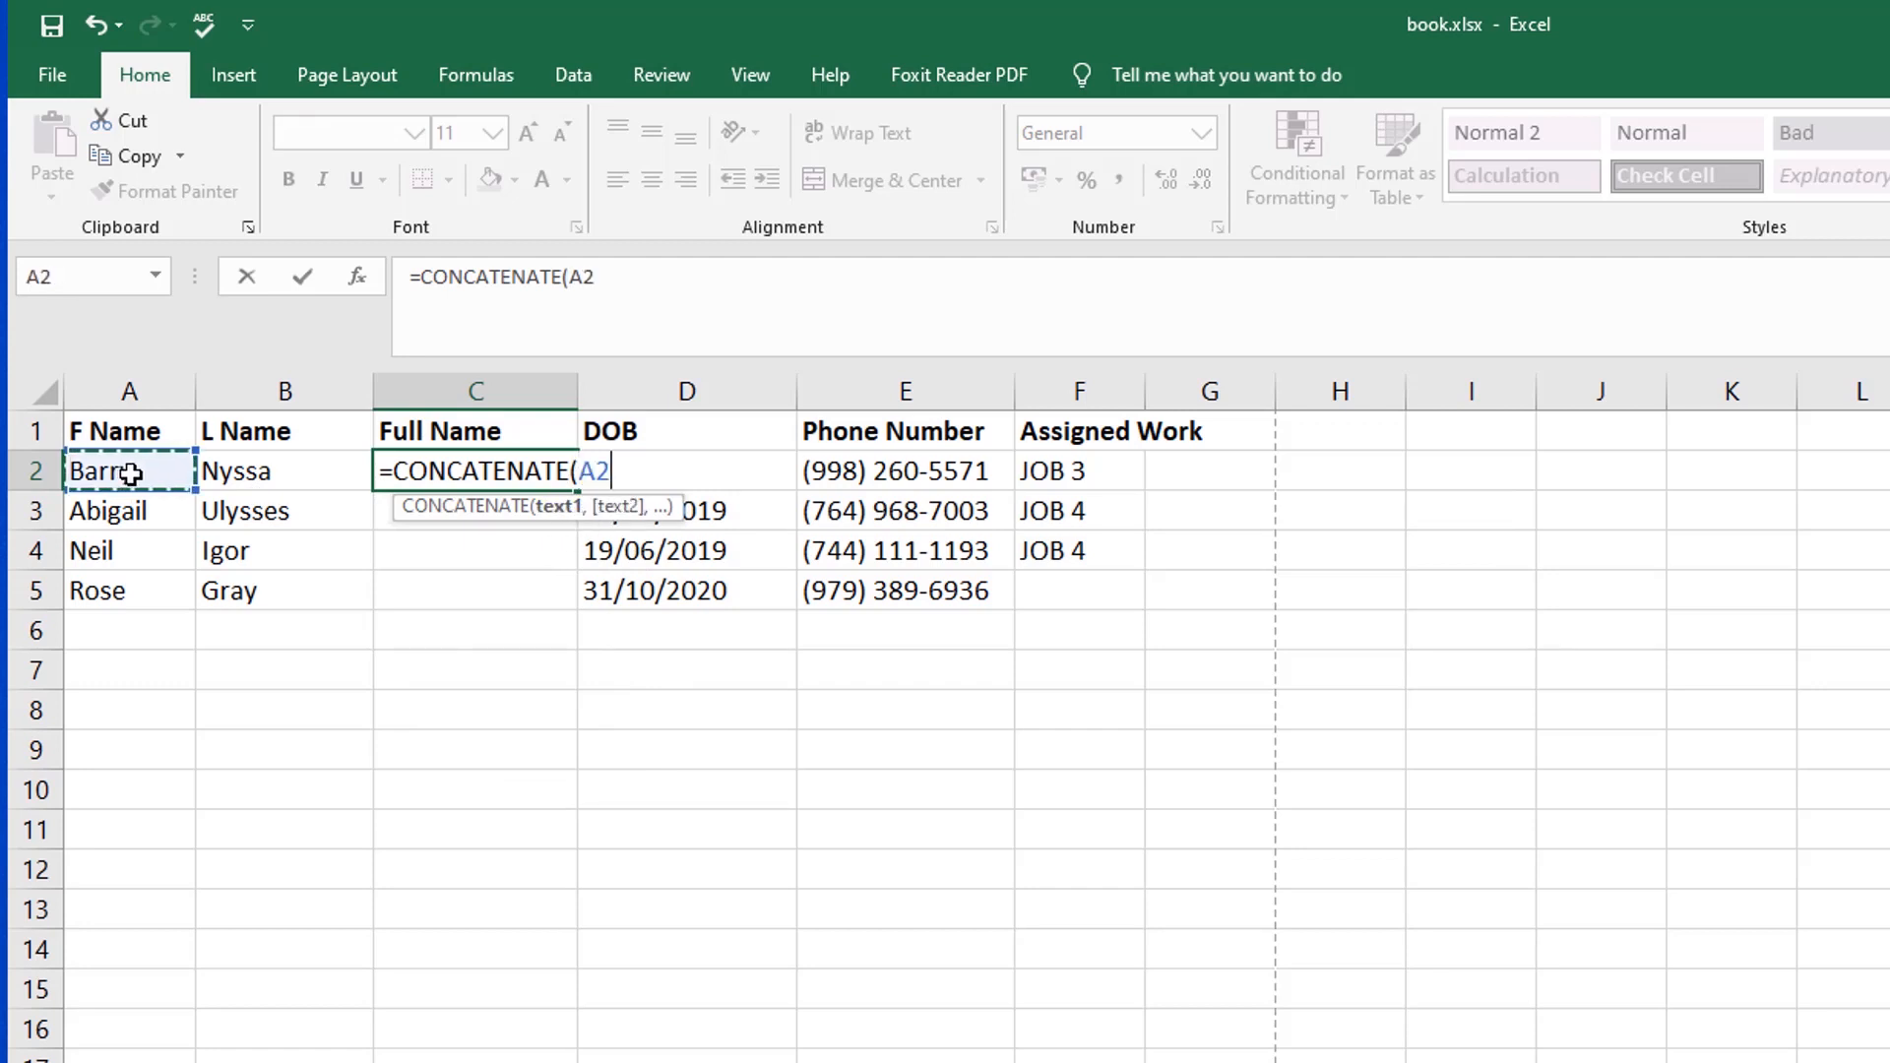
text(,)
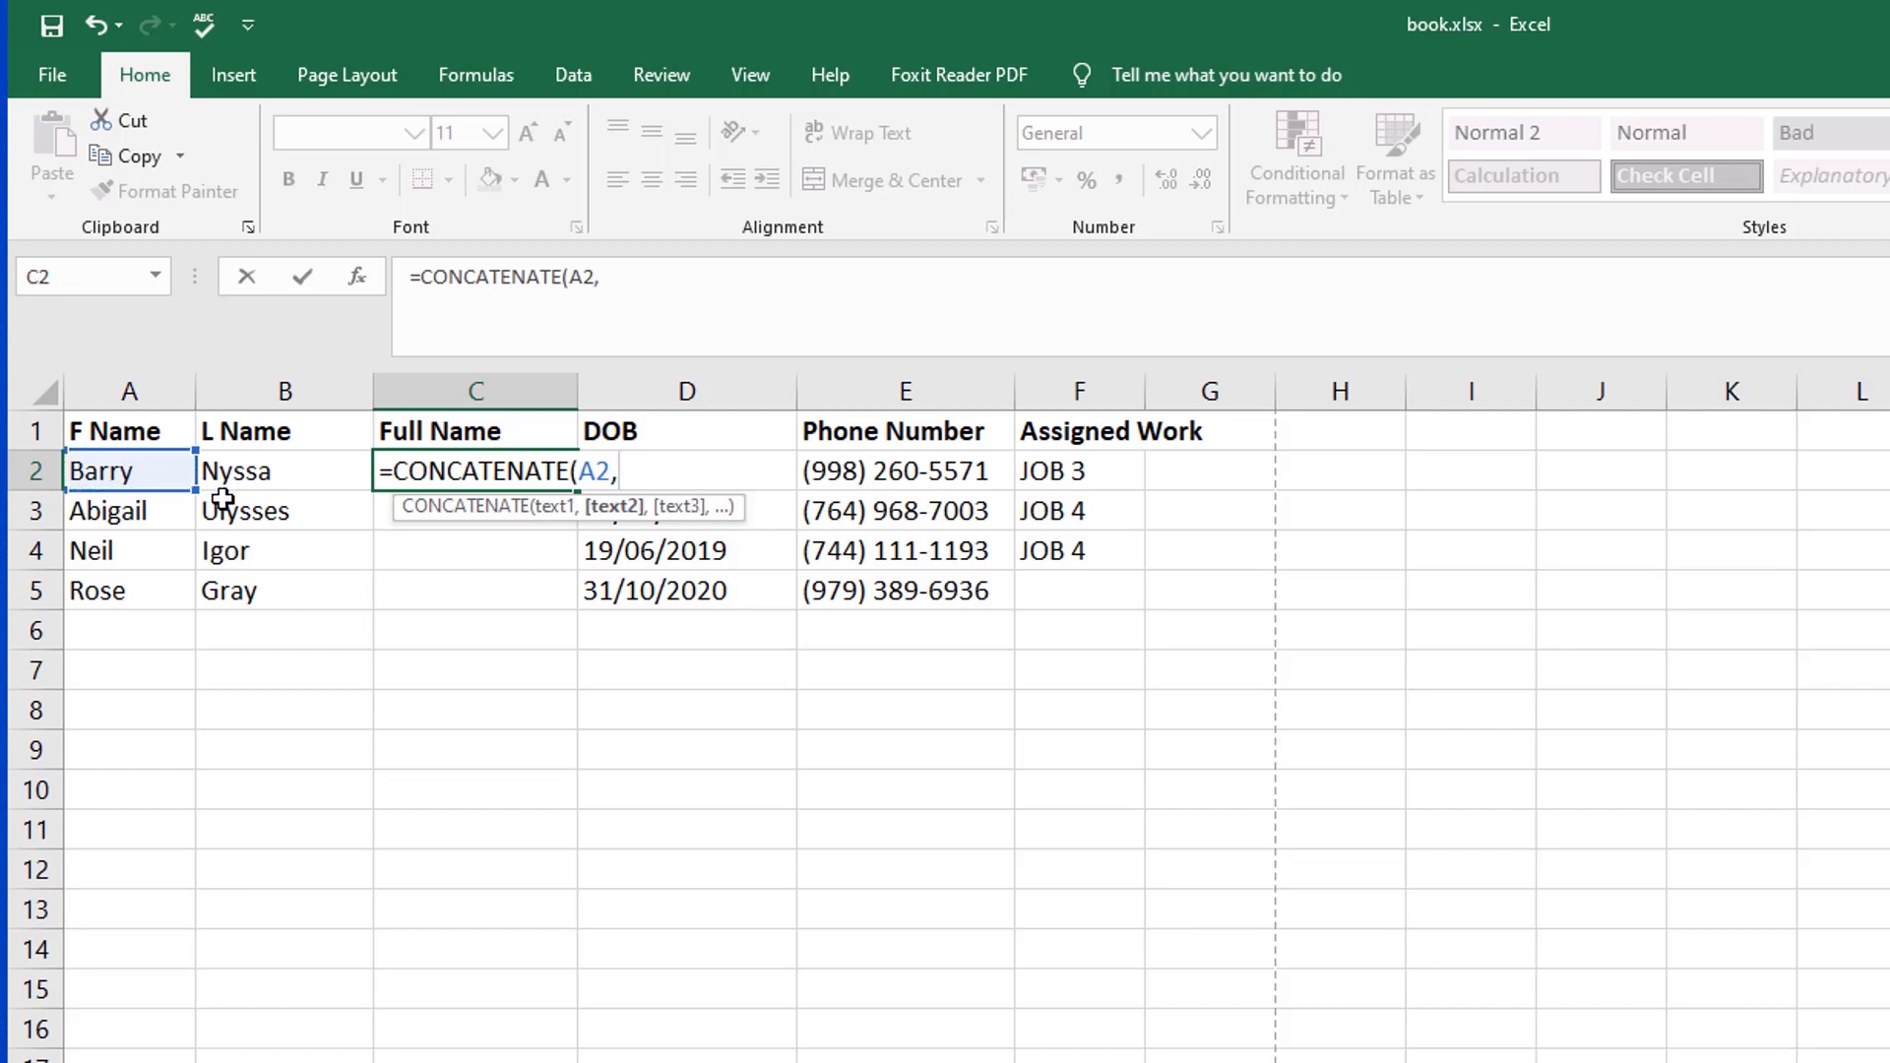
text(" ",)
click(246, 471)
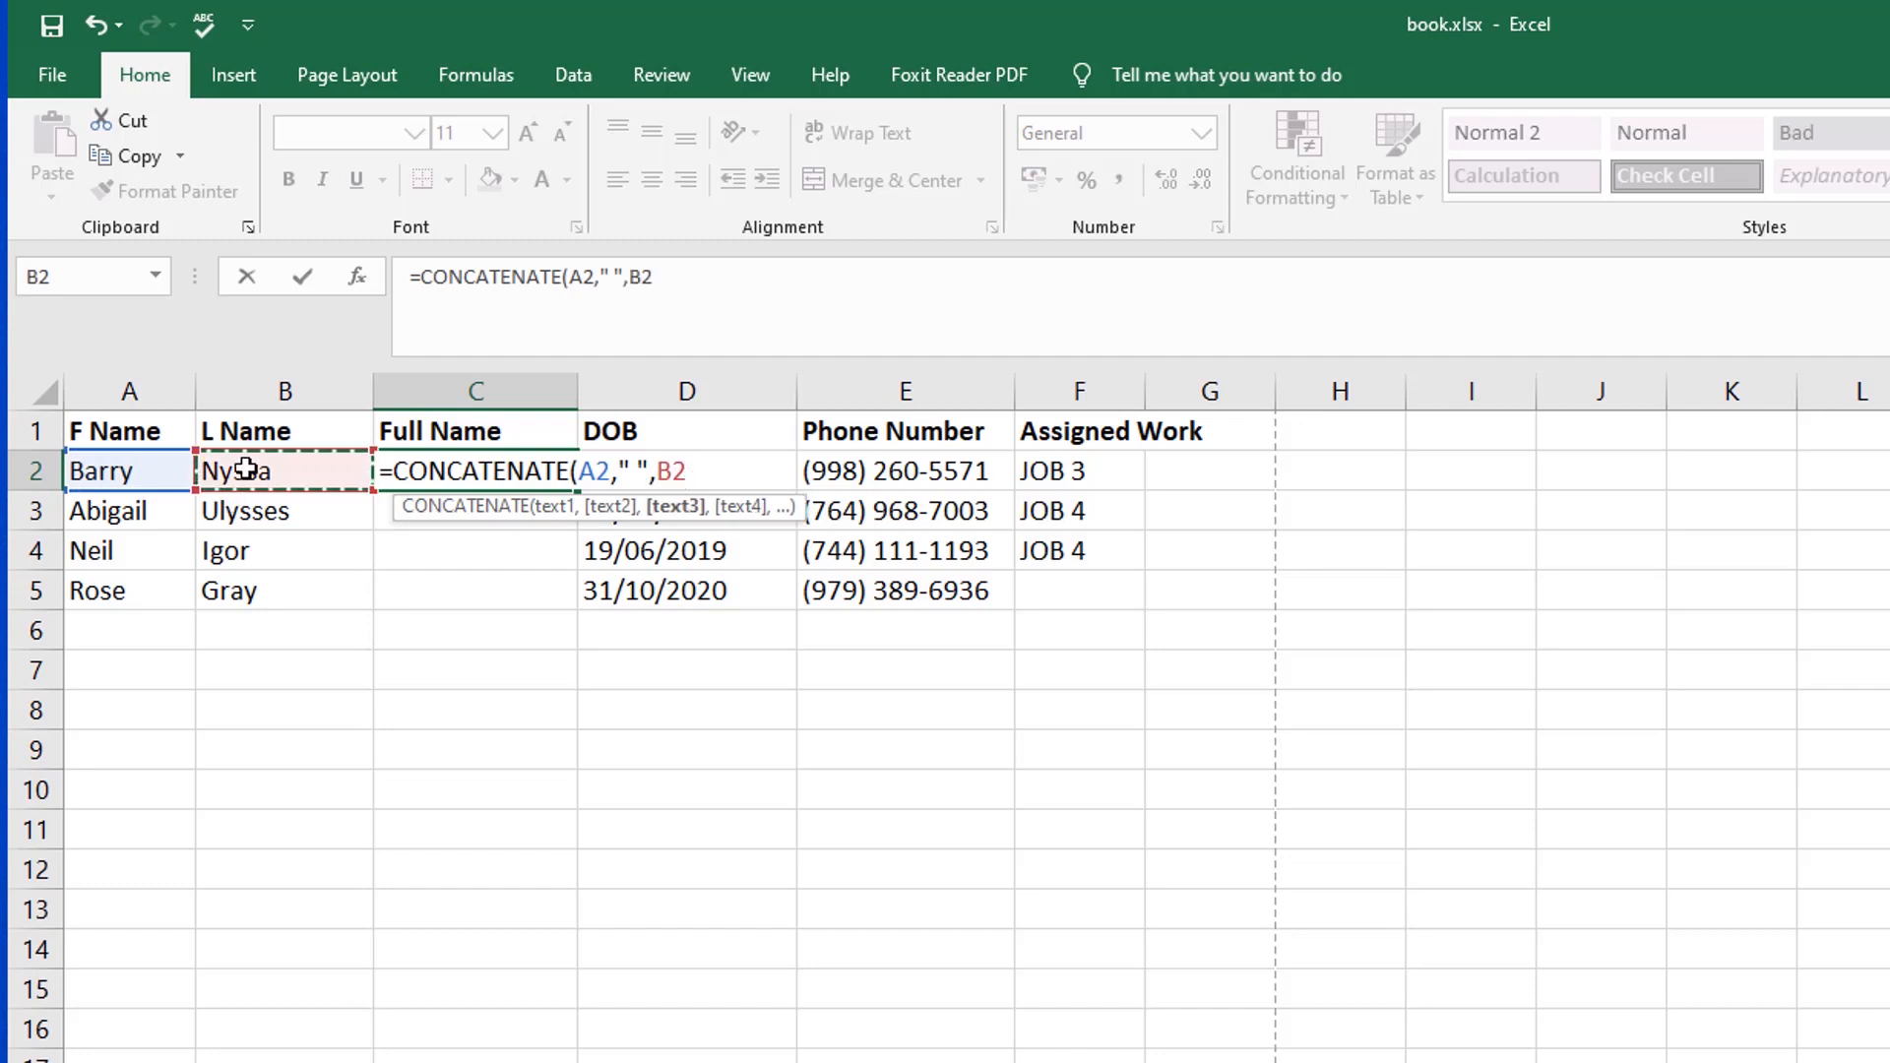
text())
key(Return)
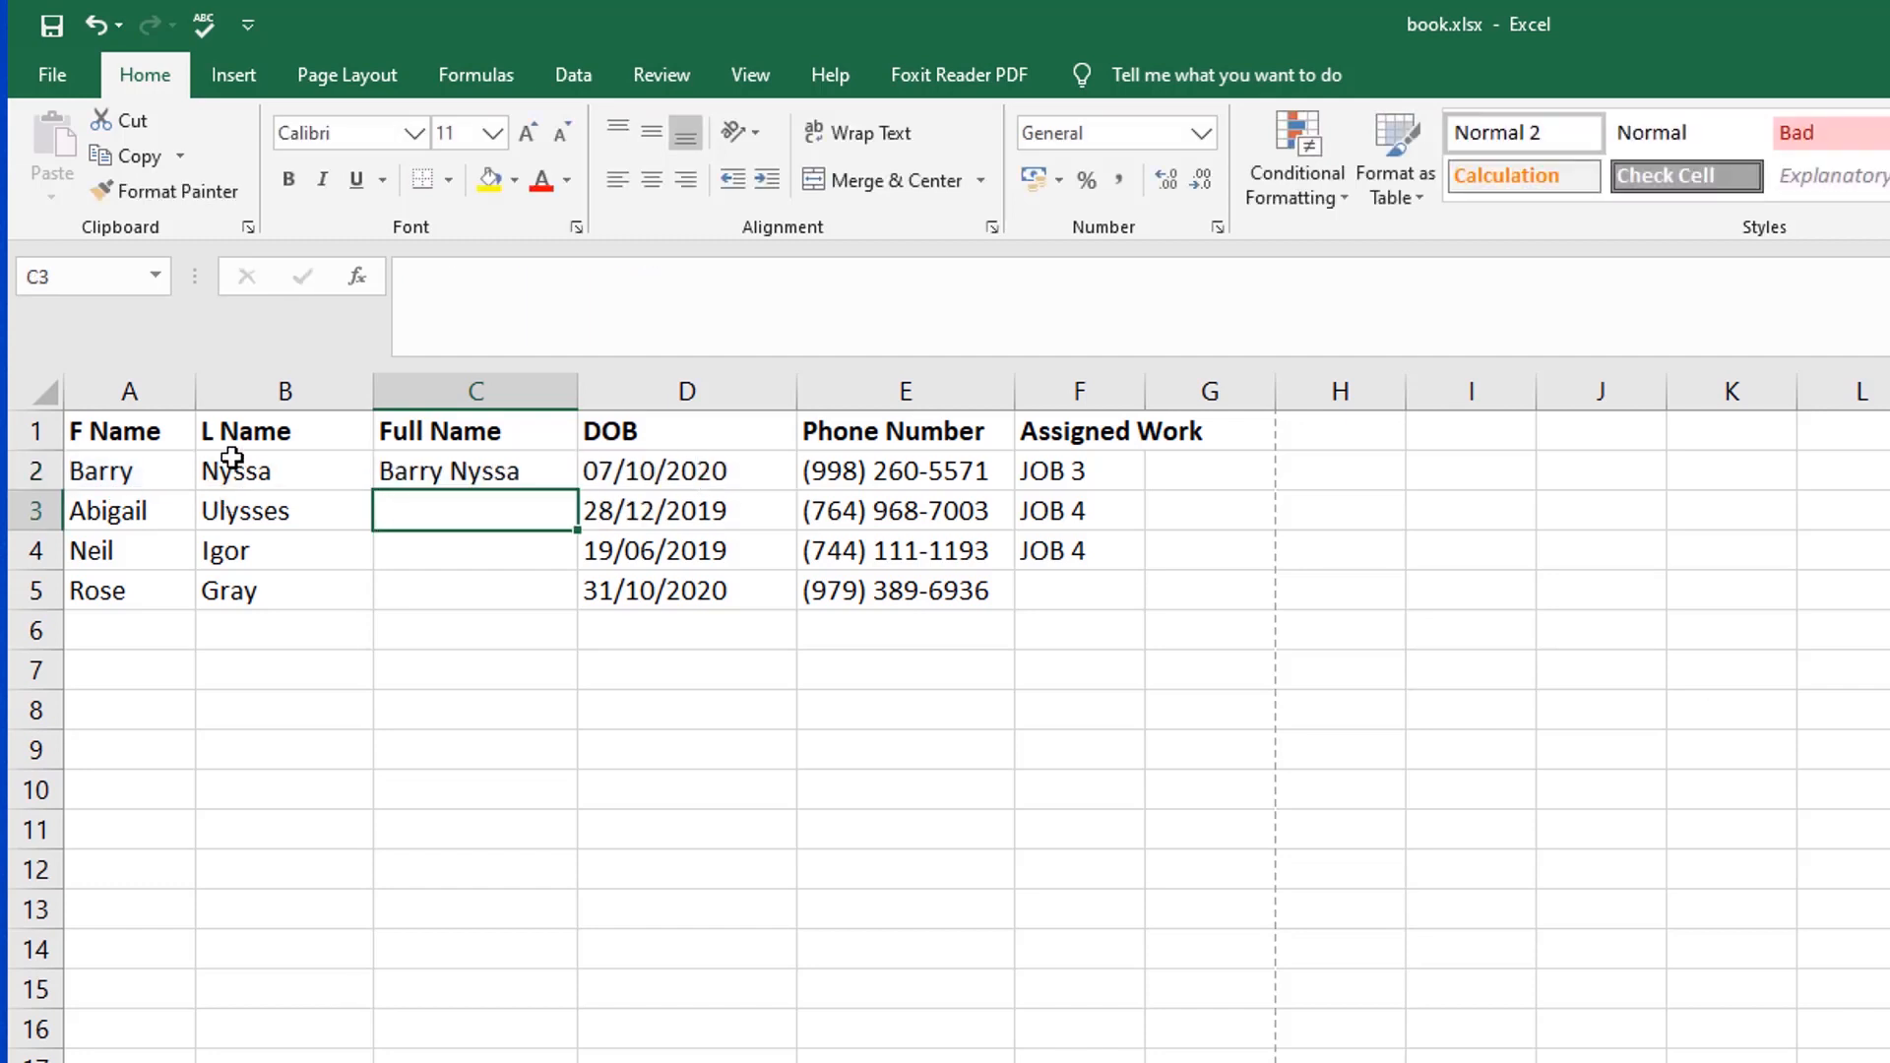